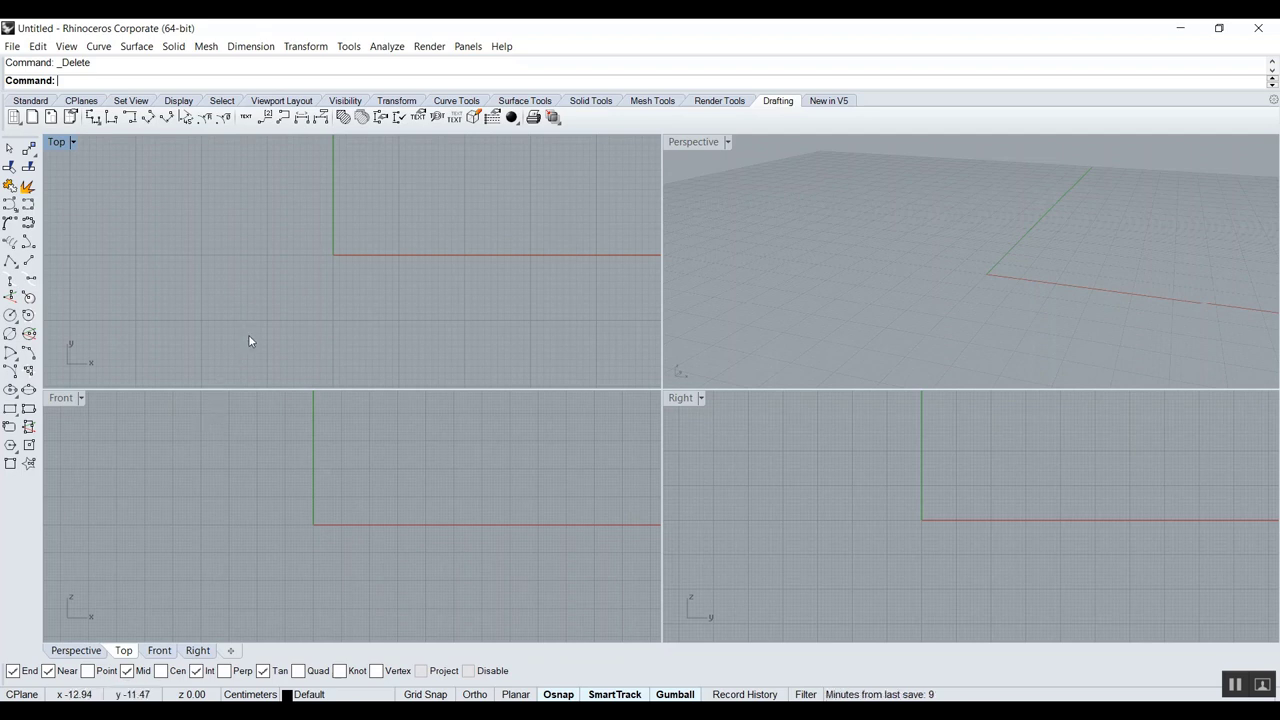
In the Top view, draw a circle of diameter 17.76 centred at the origin (0).
left_click(163, 456)
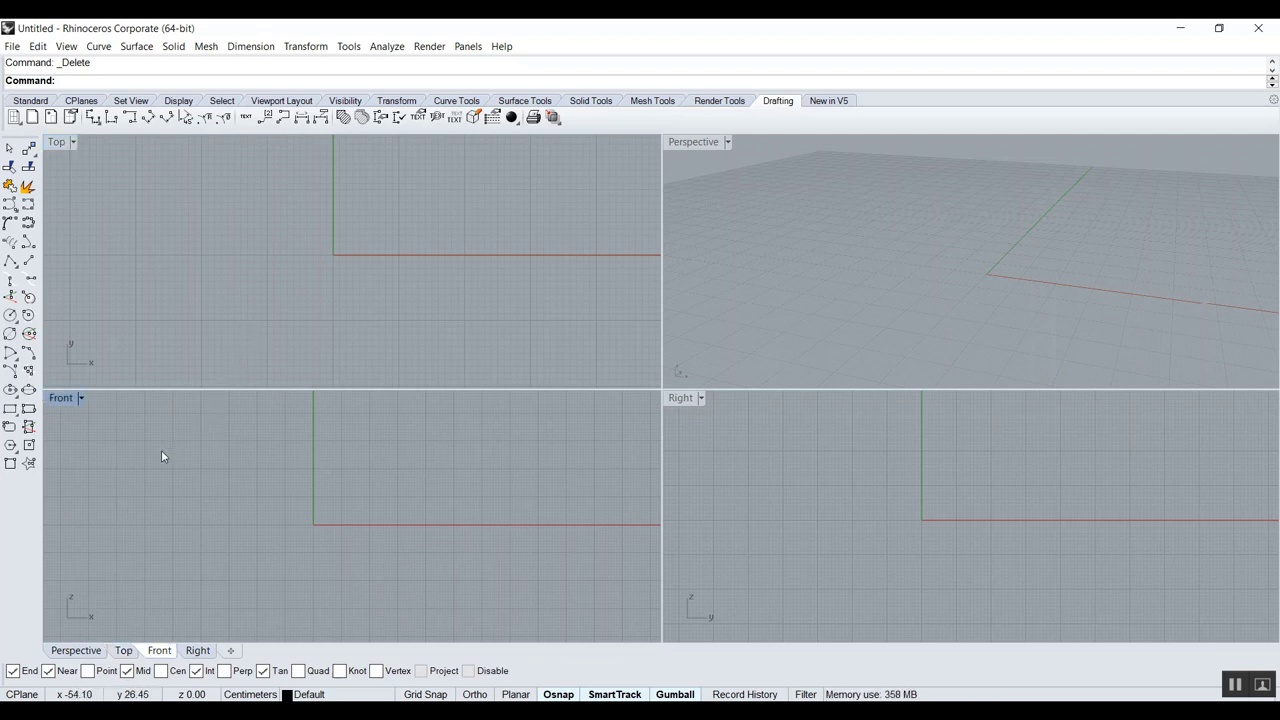
left_click(305, 300)
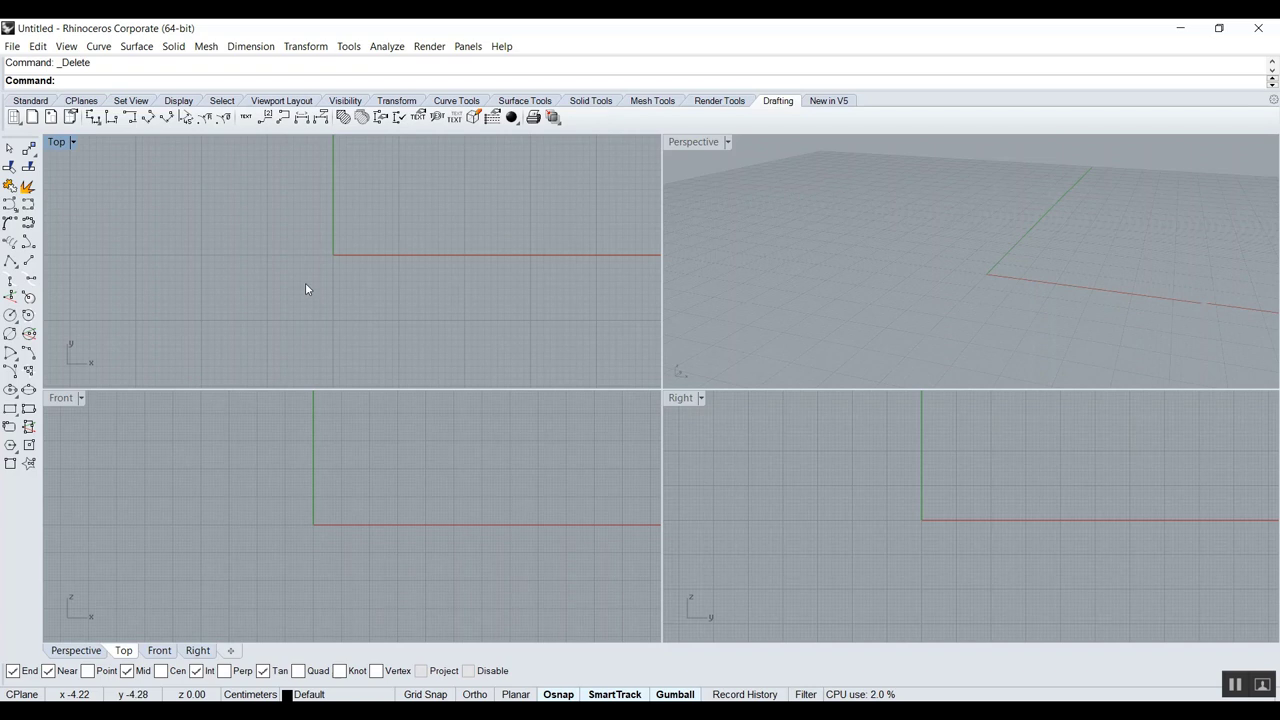
type("Circle")
key("Return")
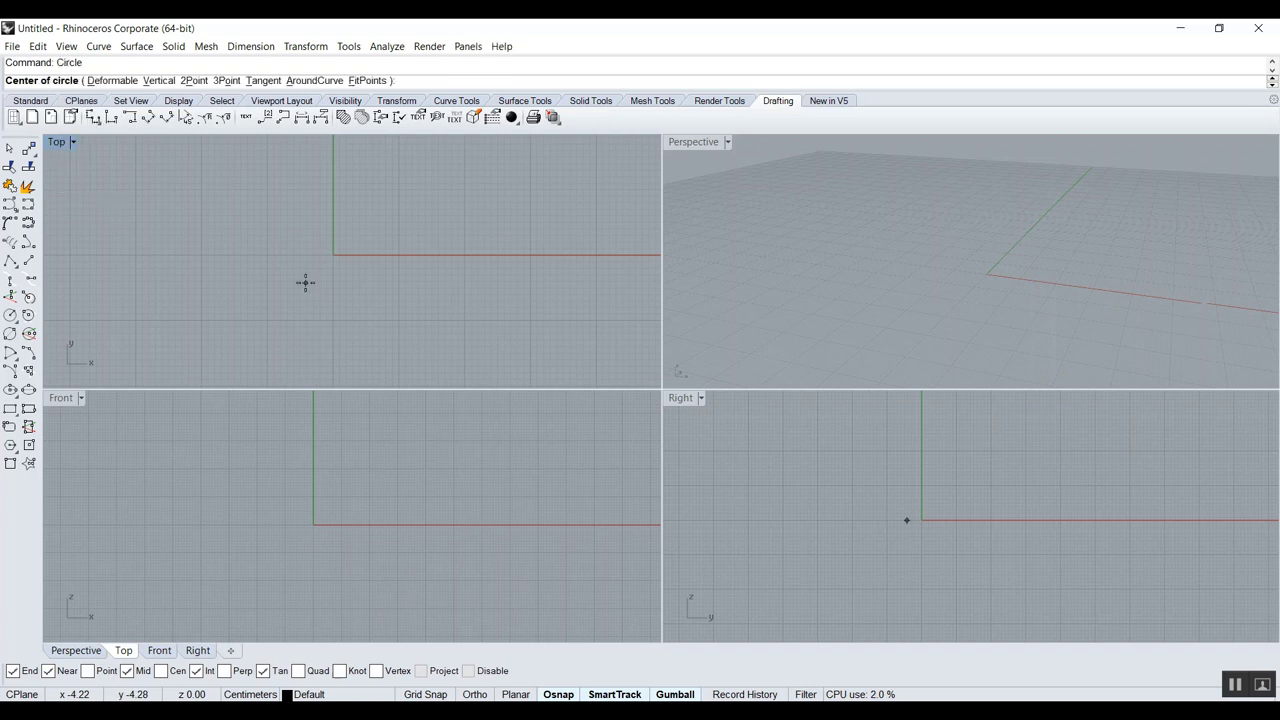
type("0")
key("Return")
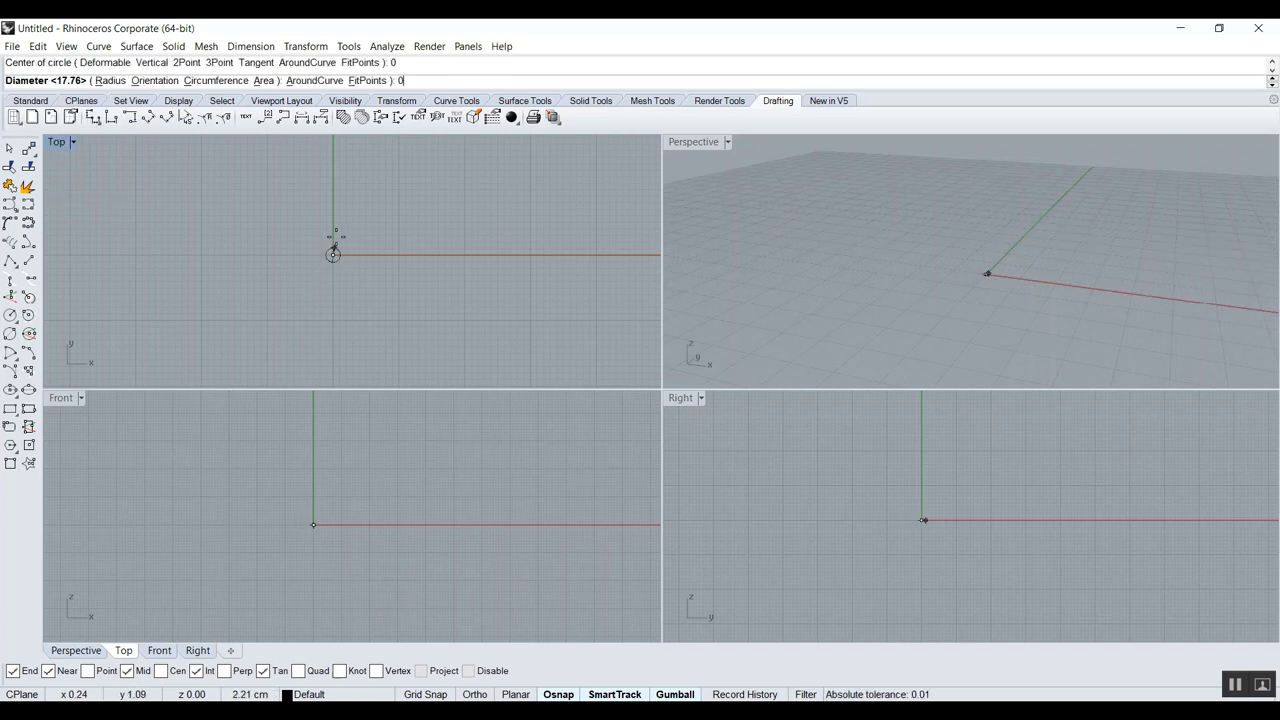
left_click(332, 193)
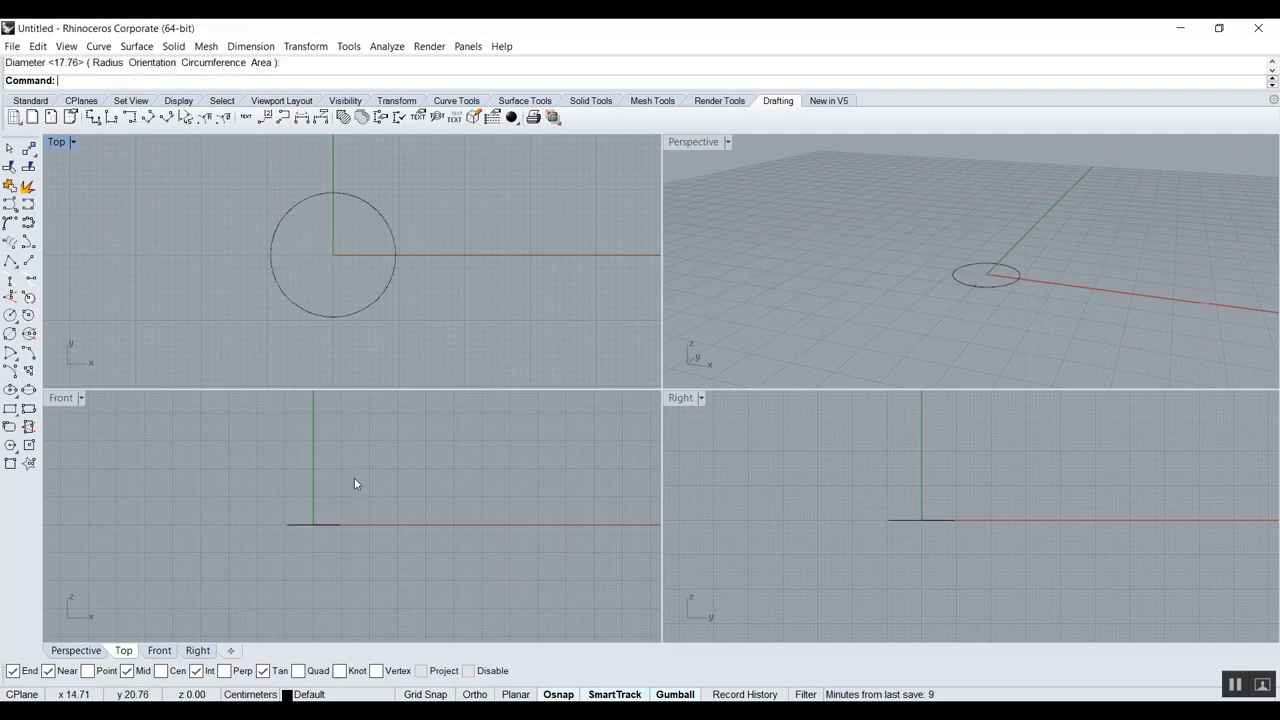
scroll(320, 548, "down", 2)
scroll(343, 503, "up", 2)
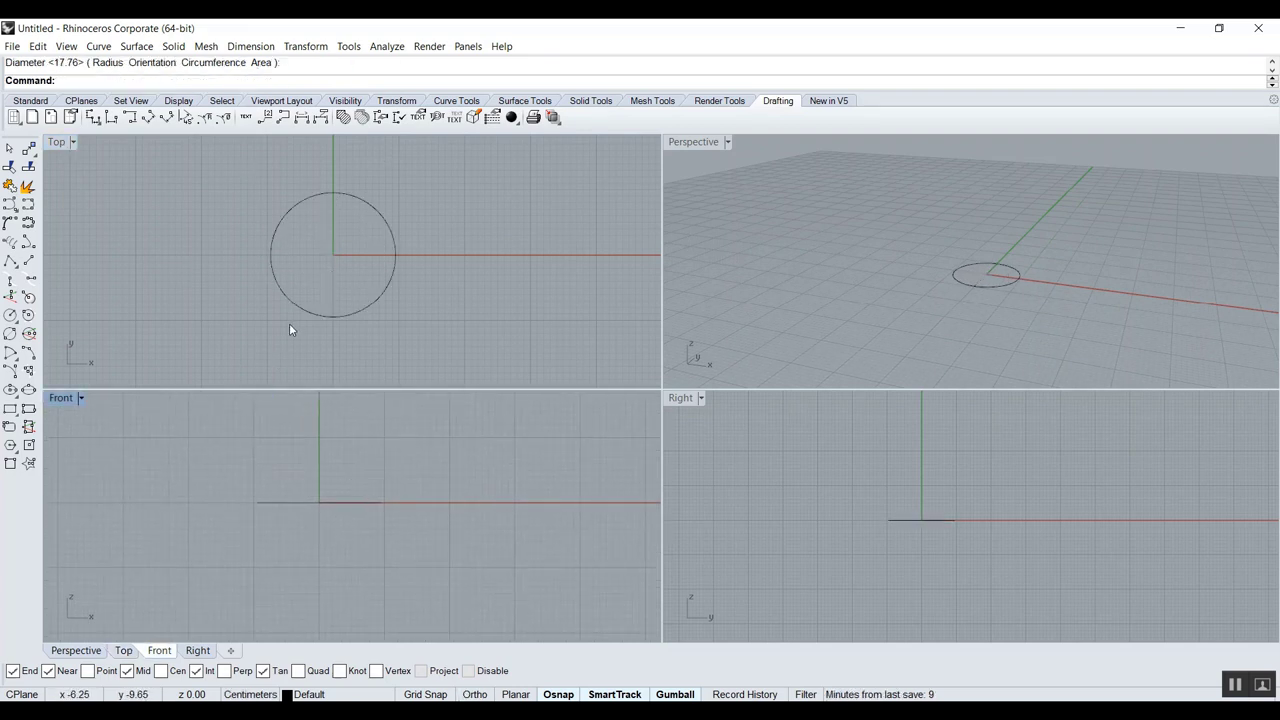
Draw a wavy S-shaped curve in the Front view, rising through a hump and dip.
type("Curve")
key("Return")
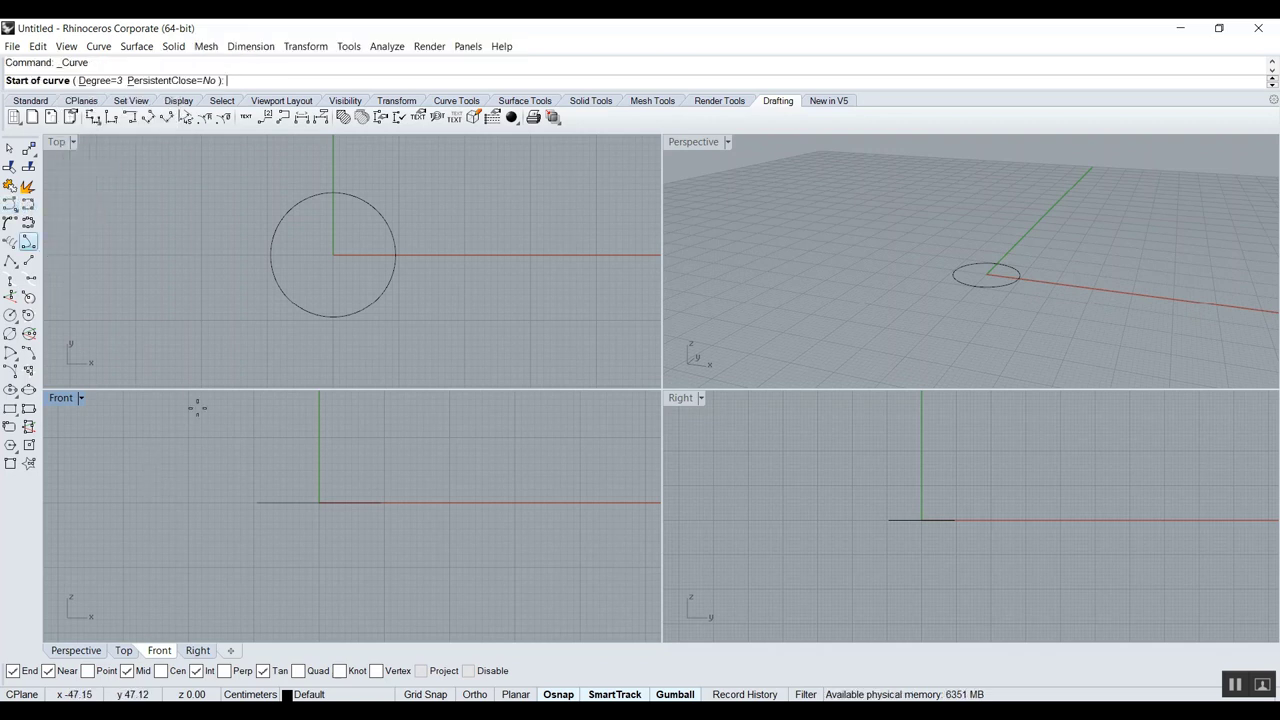
left_click(238, 550)
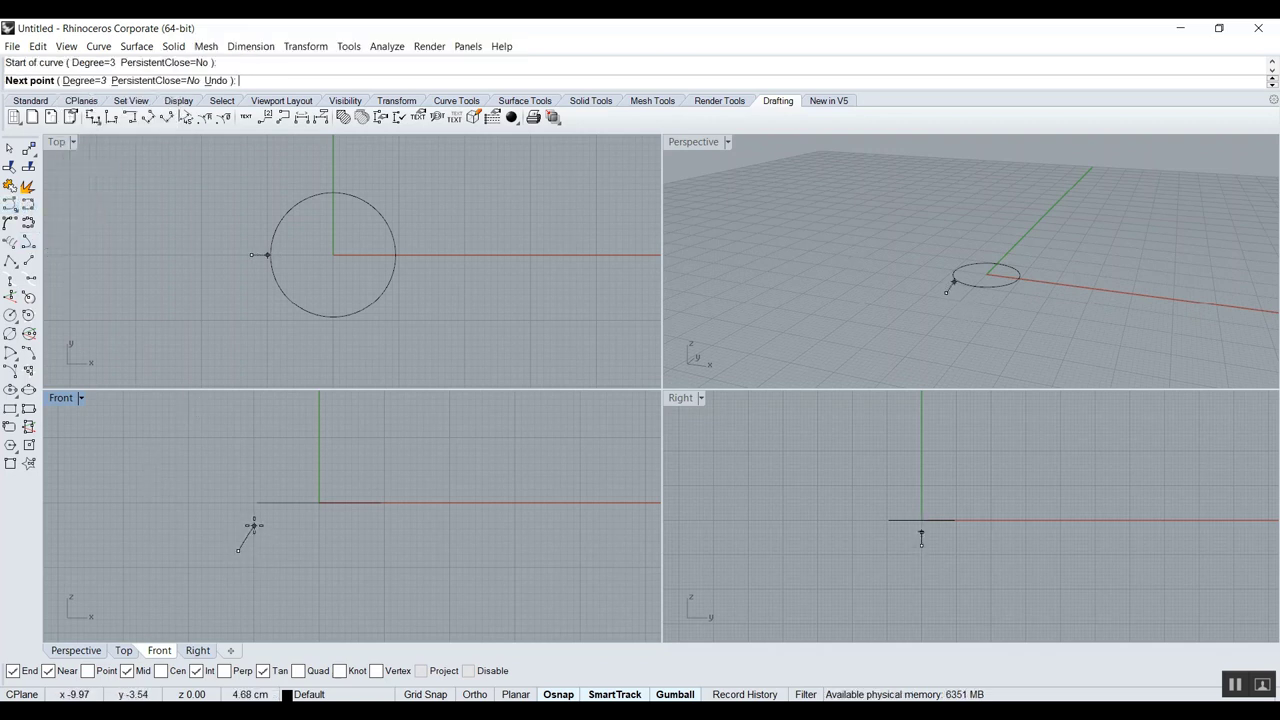
left_click(254, 525)
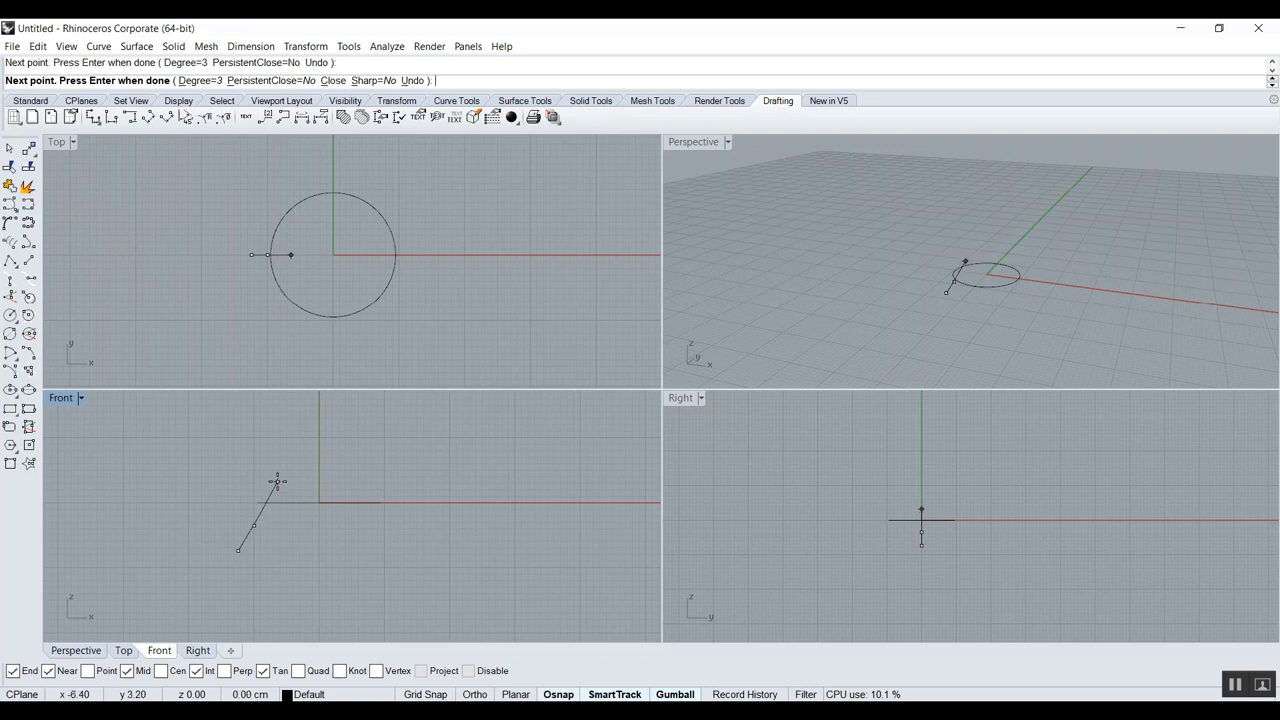
left_click(277, 482)
left_click(310, 485)
left_click(331, 526)
left_click(351, 520)
left_click(362, 485)
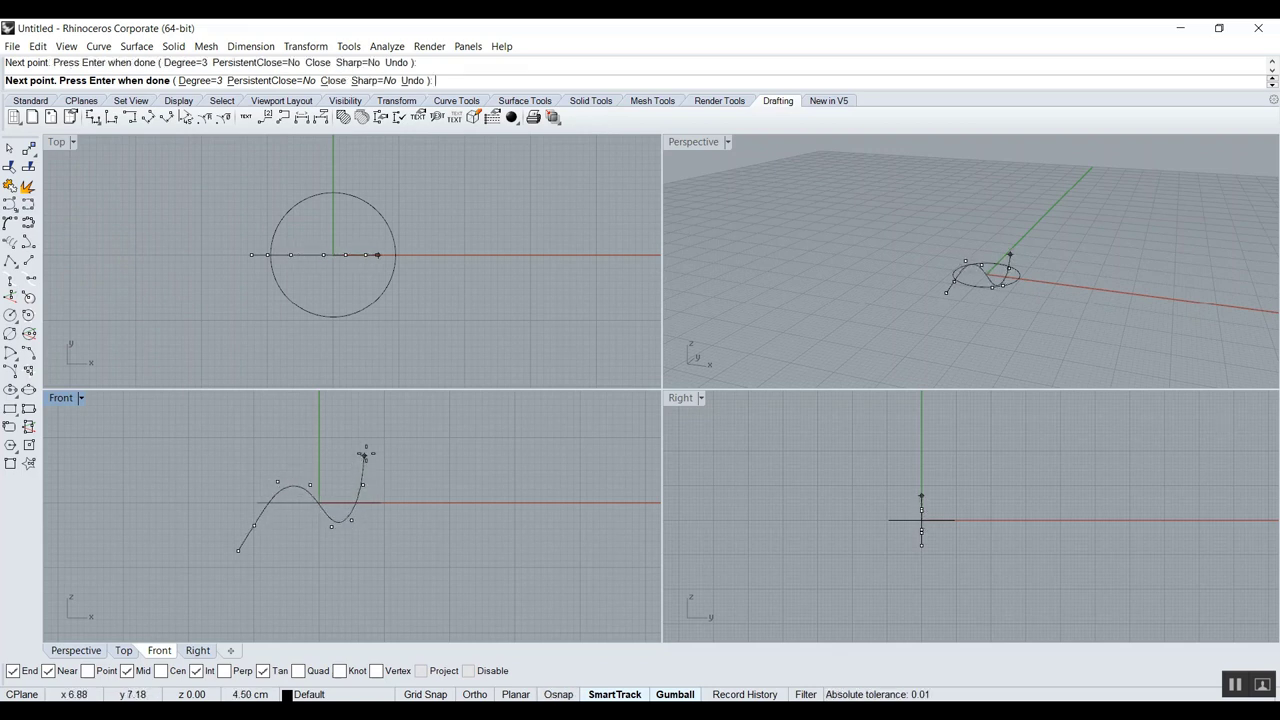
left_click(376, 439)
left_click(396, 421)
right_click(396, 421)
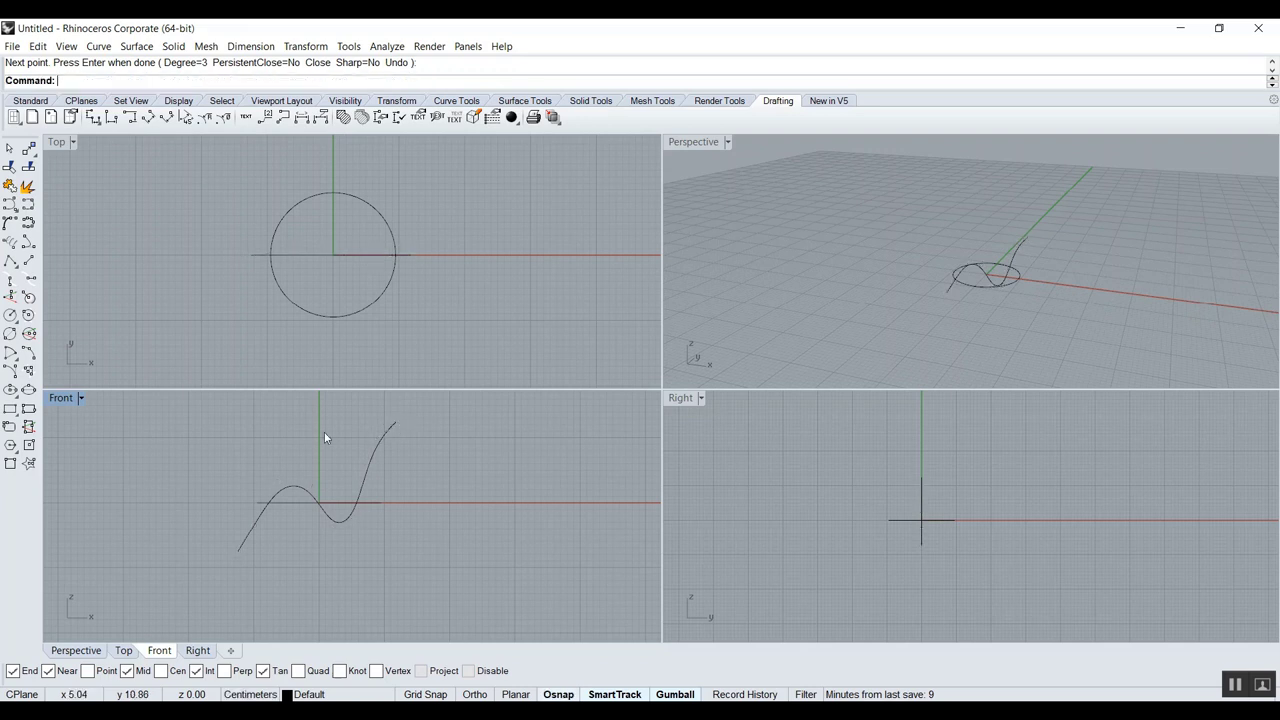
Select the new S-curve and maximize the Front viewport.
scroll(300, 431, "up", 2)
left_click(294, 516)
scroll(294, 519, "up", 2)
double_click(61, 398)
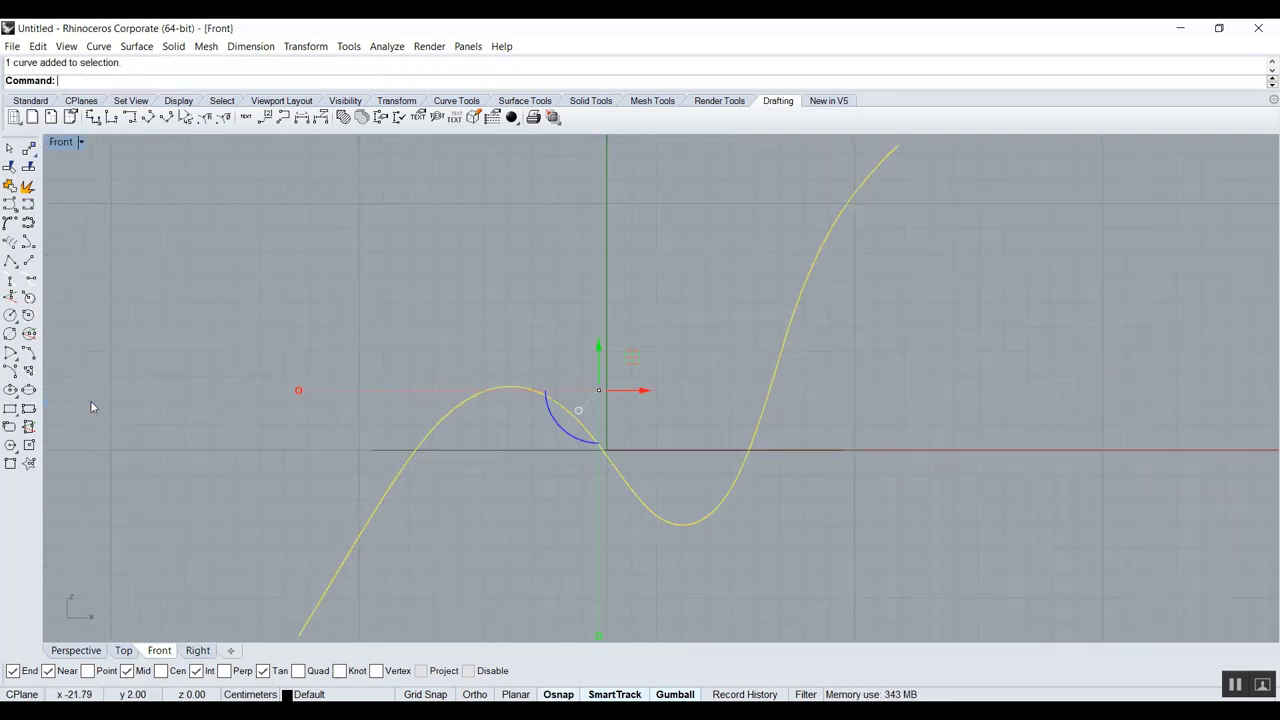
scroll(393, 354, "down", 2)
Turn on the S-curve's control points and lower the two hump control points.
key("F10")
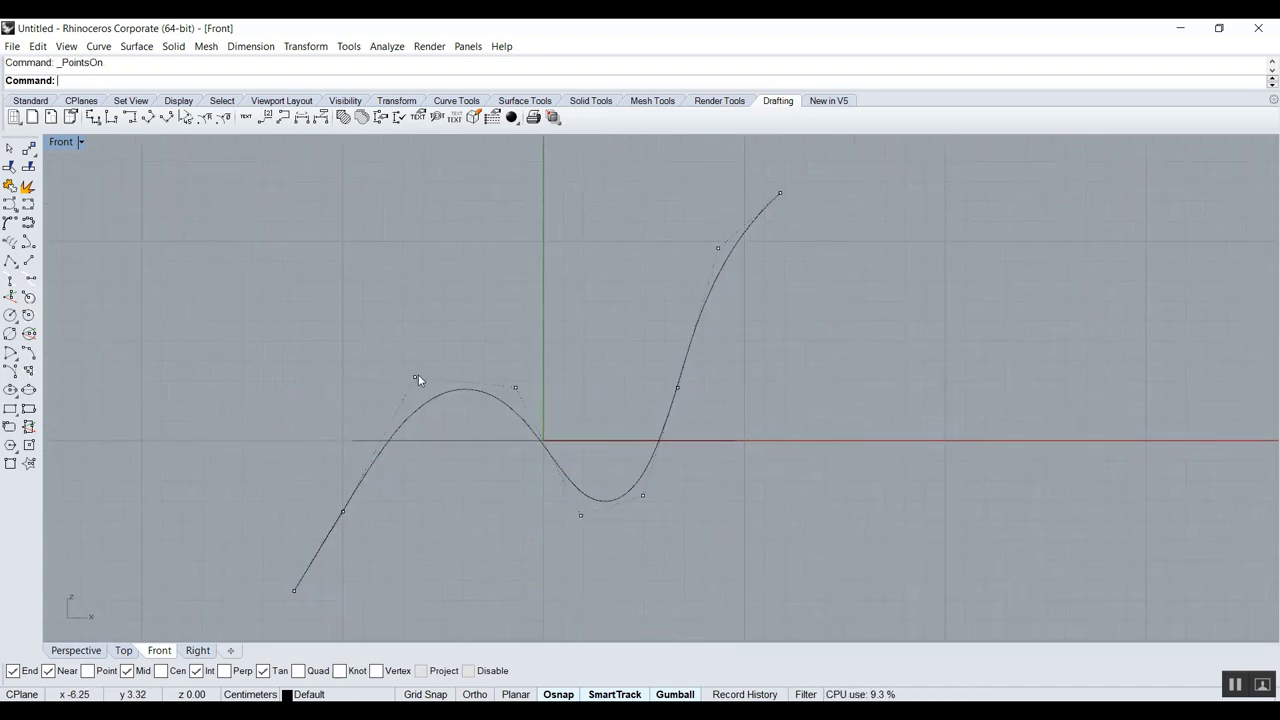
left_click(415, 377)
left_click_drag(449, 342, 373, 420)
left_click(514, 389)
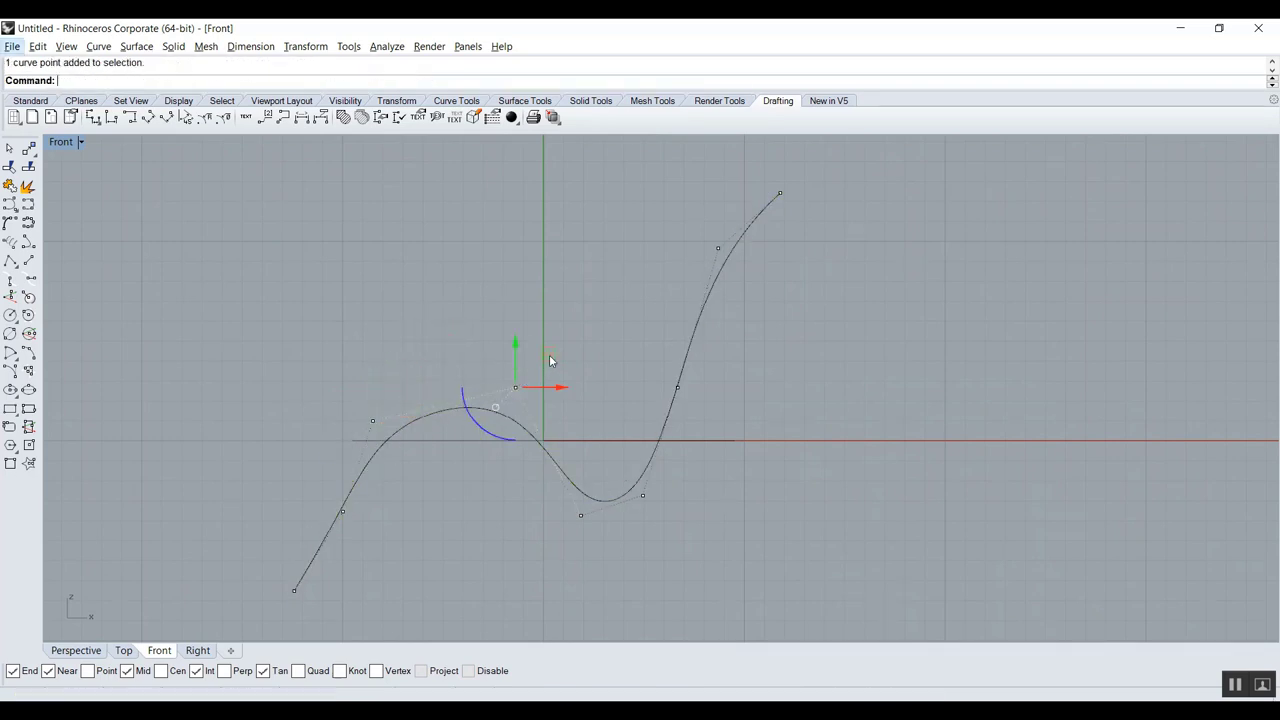
left_click_drag(541, 358, 495, 410)
Raise the two dip control points slightly, then maximize the Perspective view.
left_click_drag(559, 446, 675, 545)
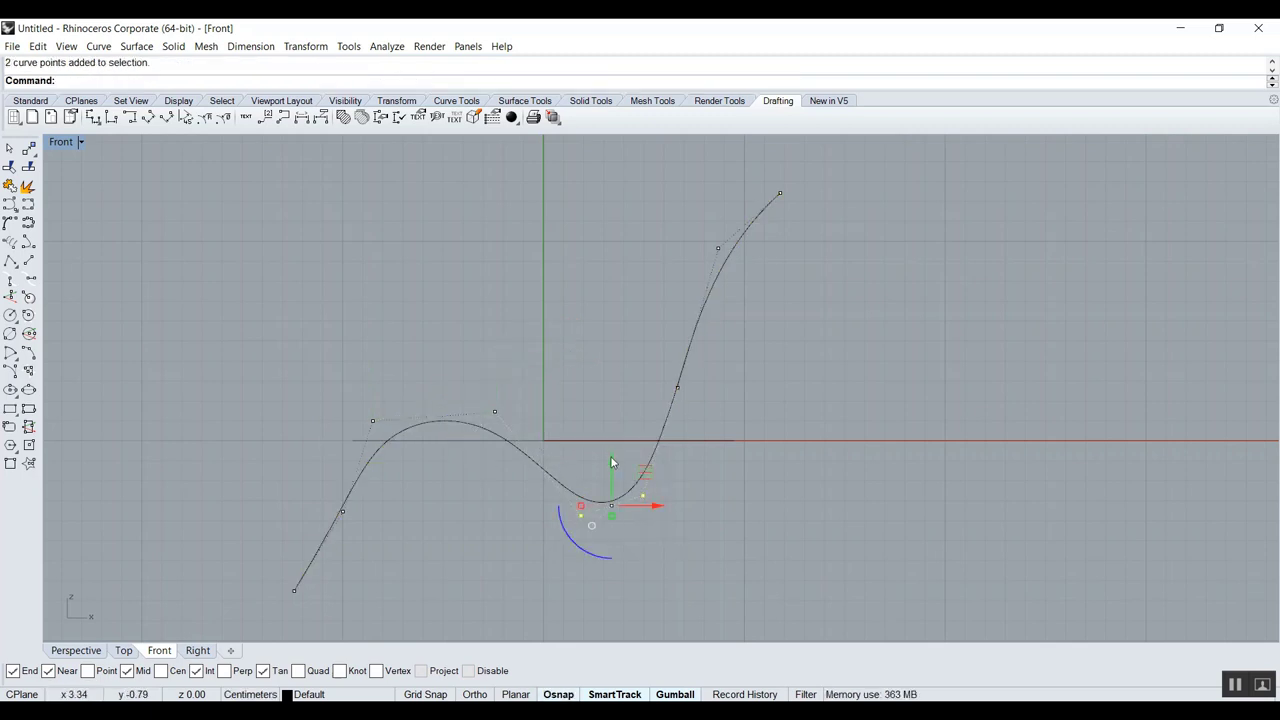
left_click_drag(612, 463, 588, 364)
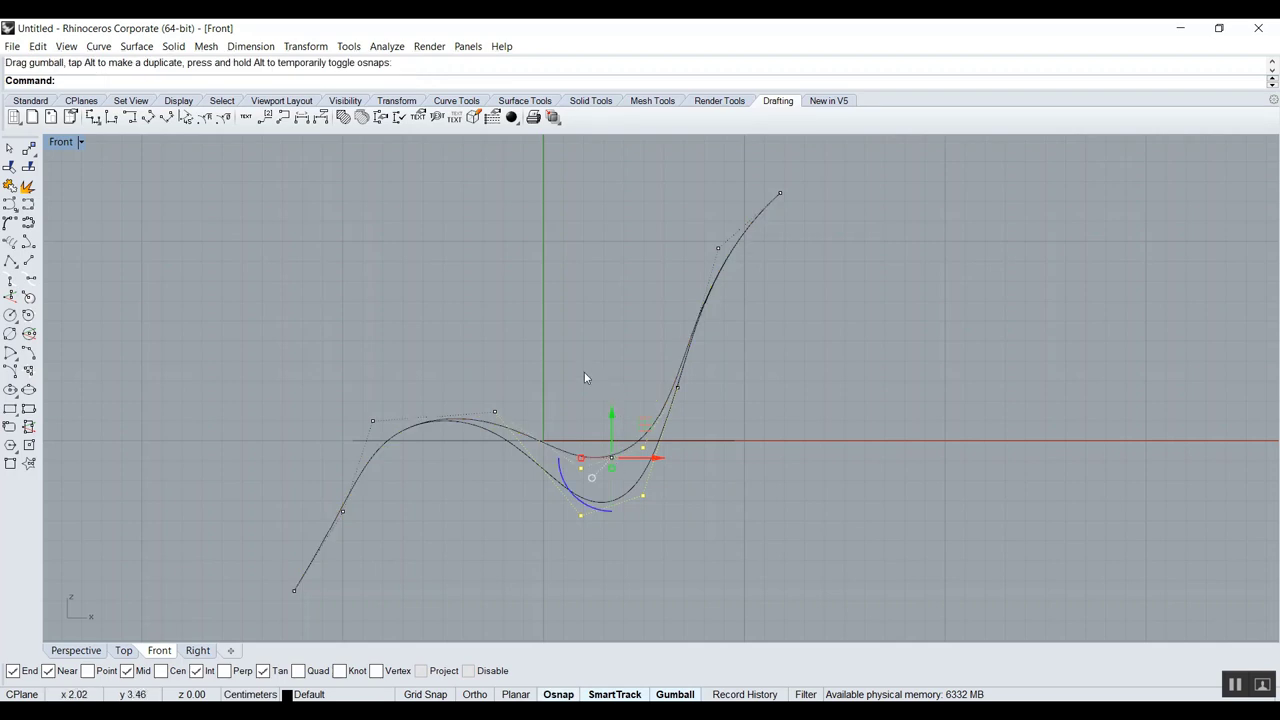
key("ctrl+z")
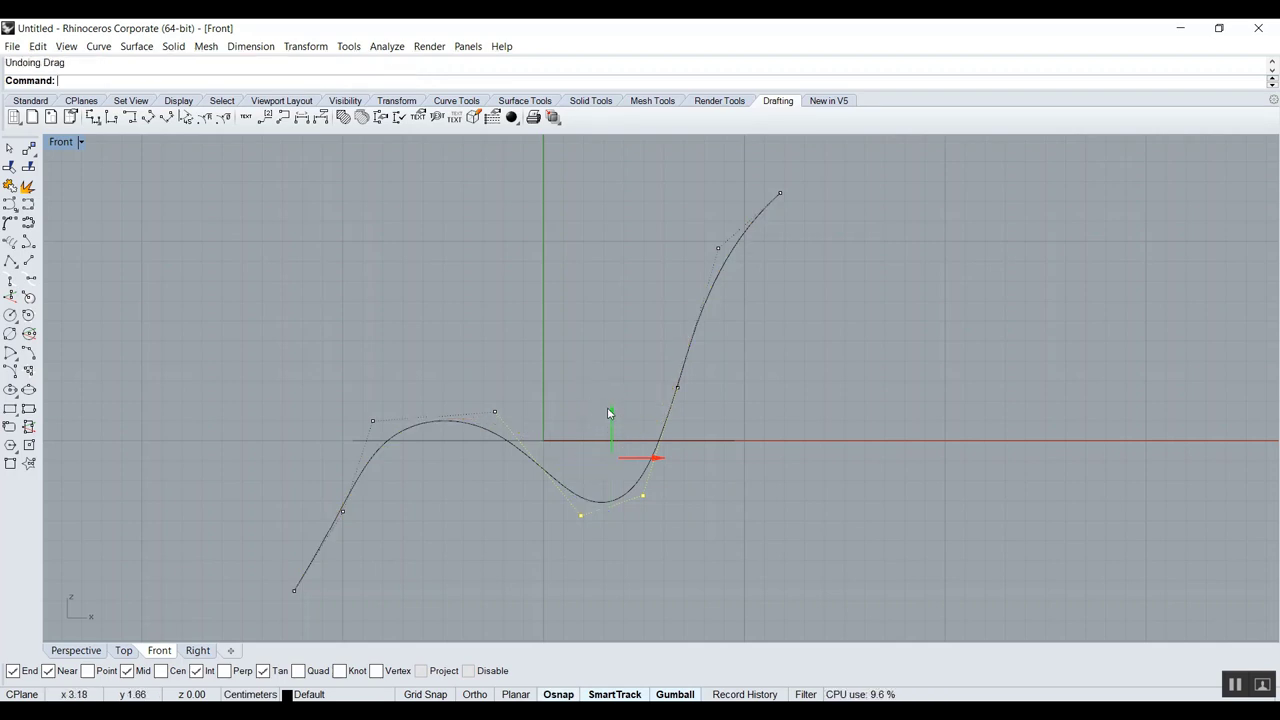
left_click_drag(612, 458, 614, 421)
key("Escape")
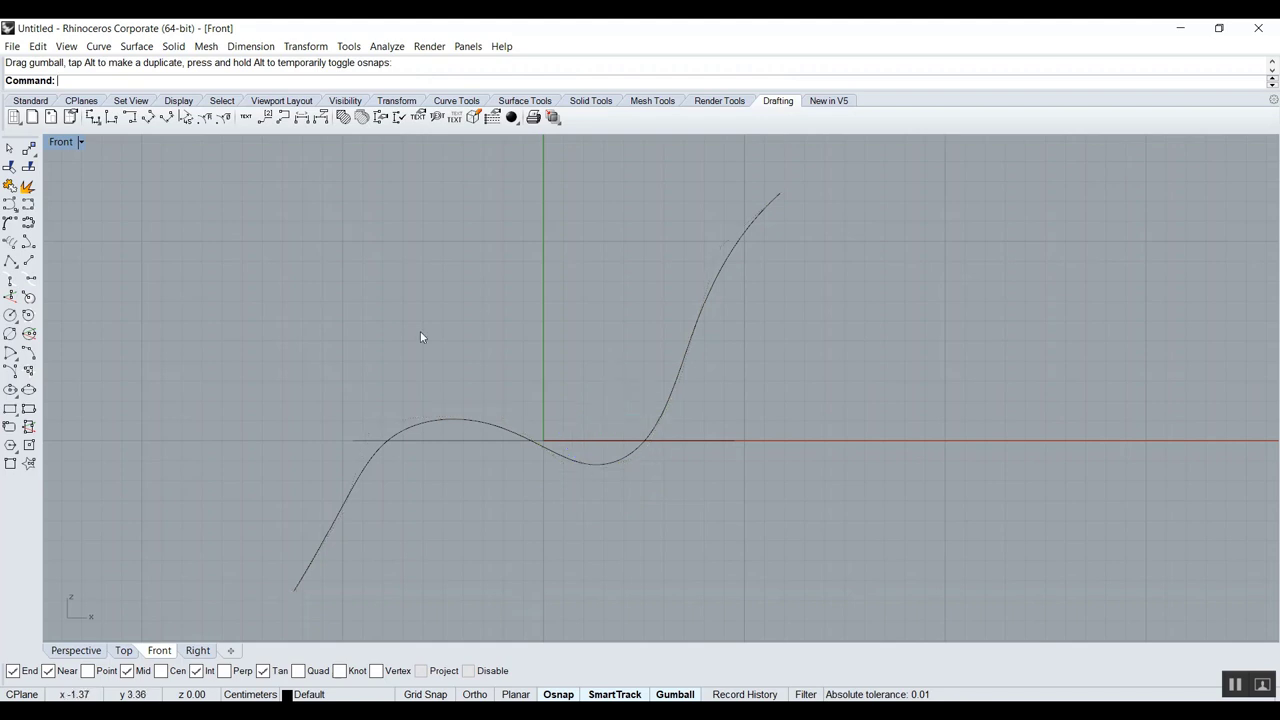
double_click(60, 141)
double_click(714, 145)
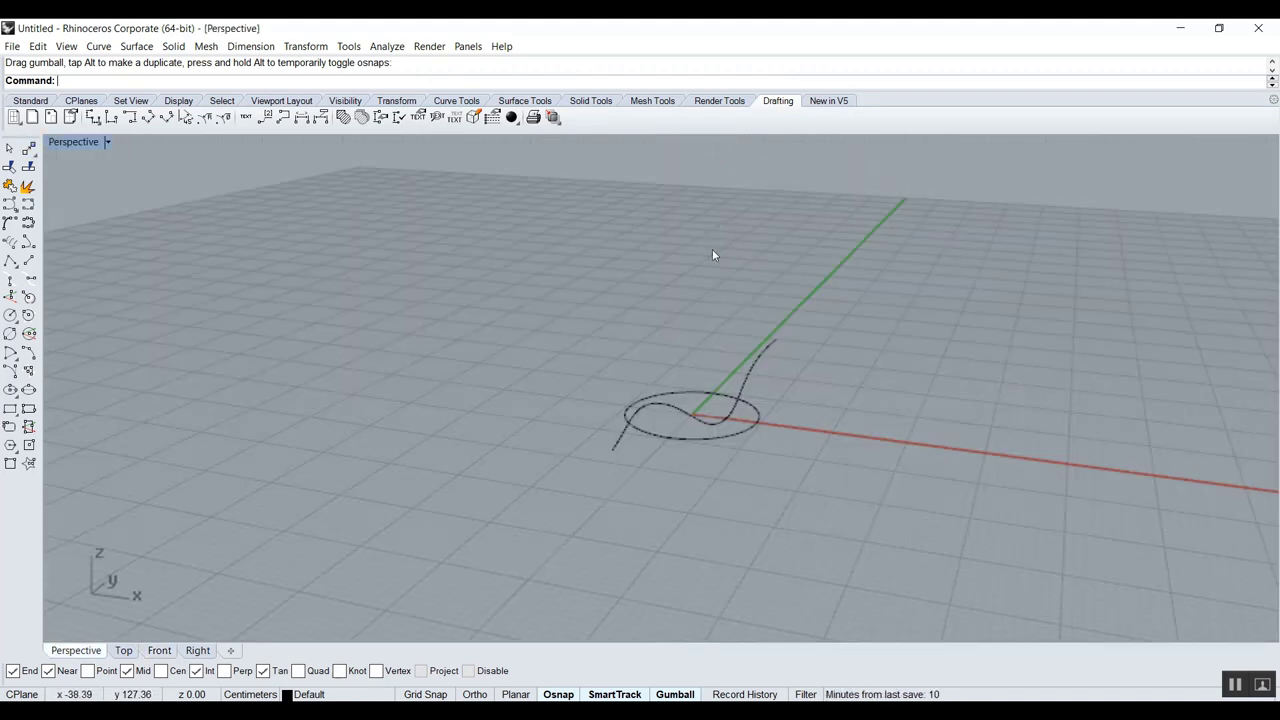
Combine the circle and S-curve into a 3D chair outline with Crv2View.
key("ctrl+shift+e")
right_click_drag(689, 330, 707, 431)
scroll(842, 290, "down", 3)
scroll(842, 281, "up", 1)
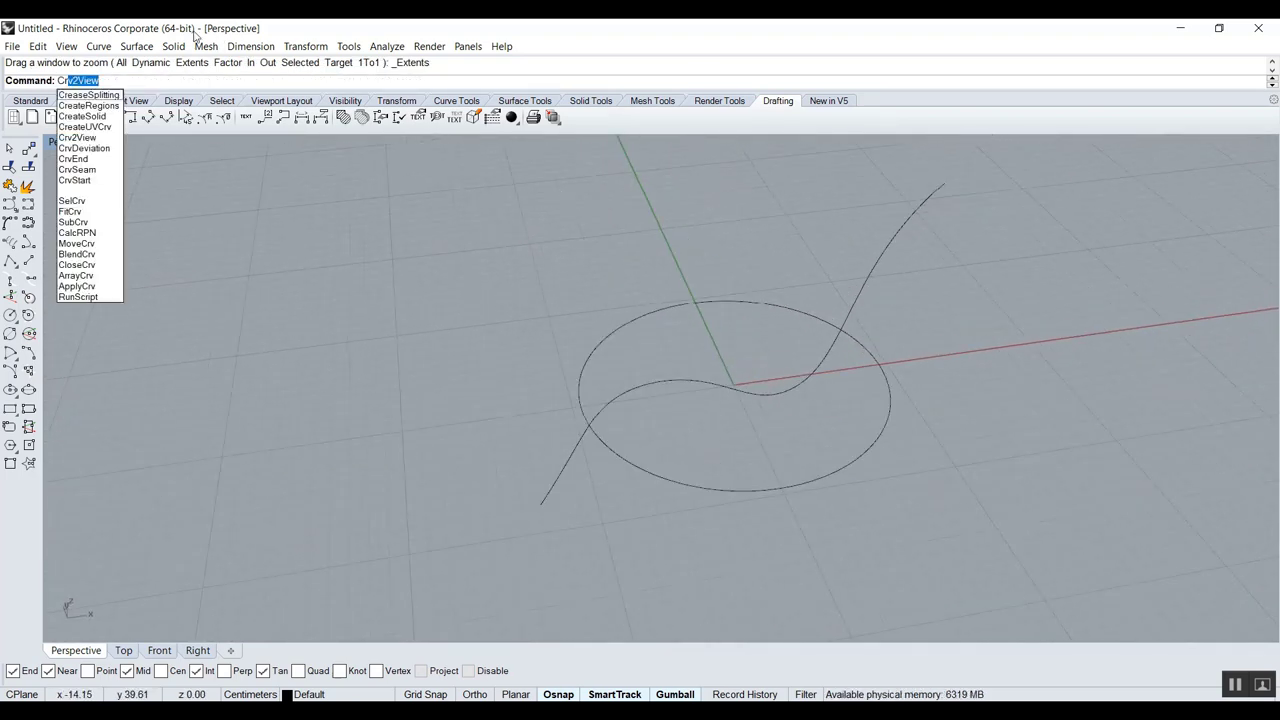
key("Return")
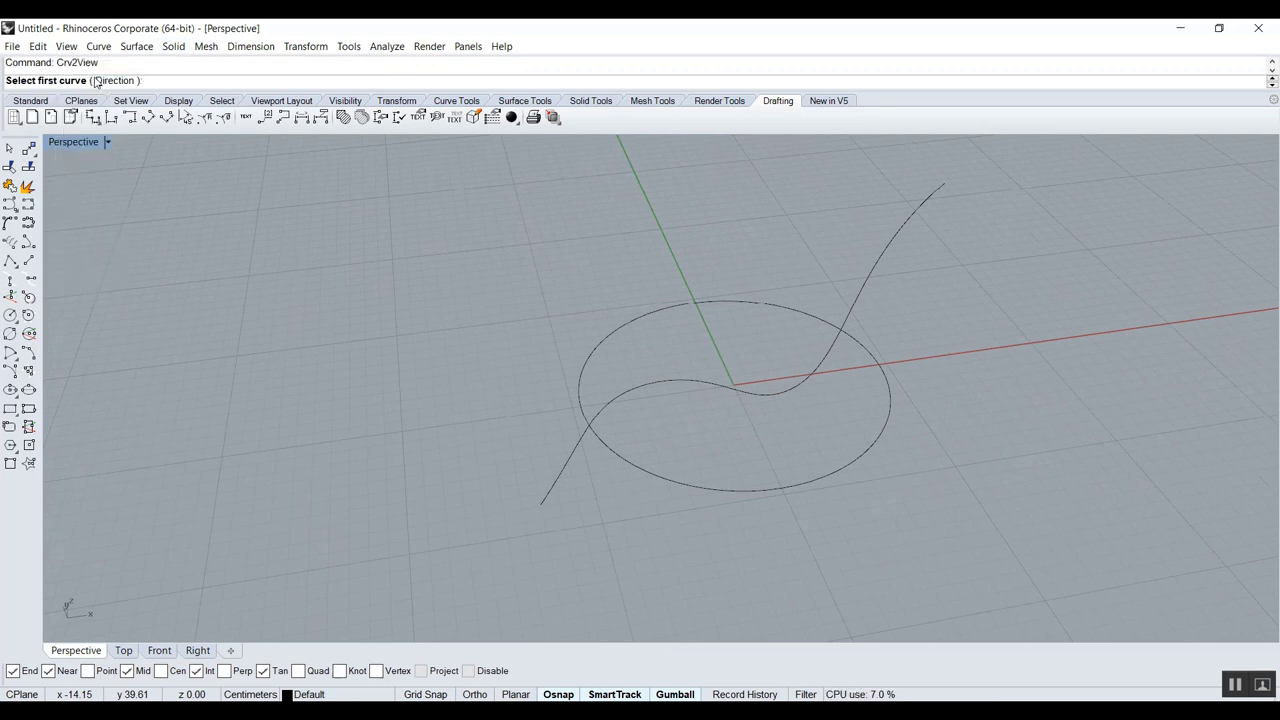
left_click(582, 372)
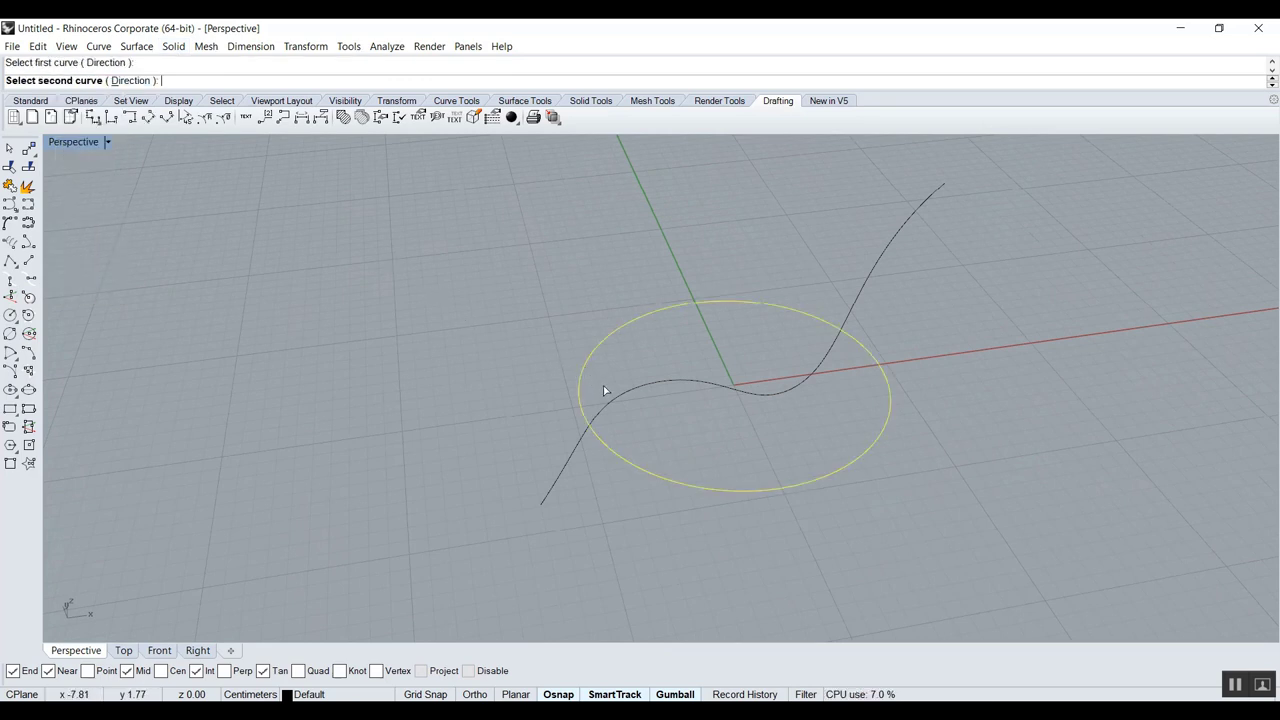
left_click(620, 396)
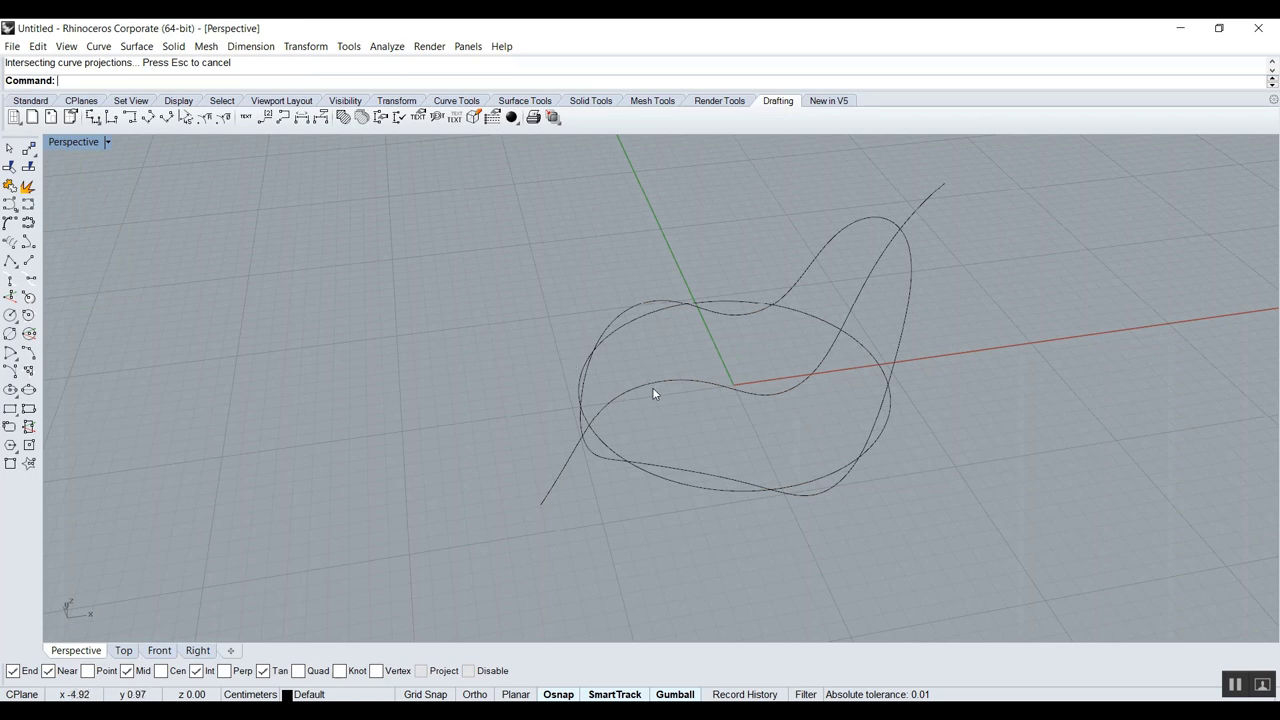
Delete the original flat circle and zoom to fit all curves.
left_click(640, 473)
key("Delete")
right_click_drag(654, 466, 714, 412)
key("ctrl+shift+e")
Split the S-curve where it crosses the closed chair outline.
type("Split")
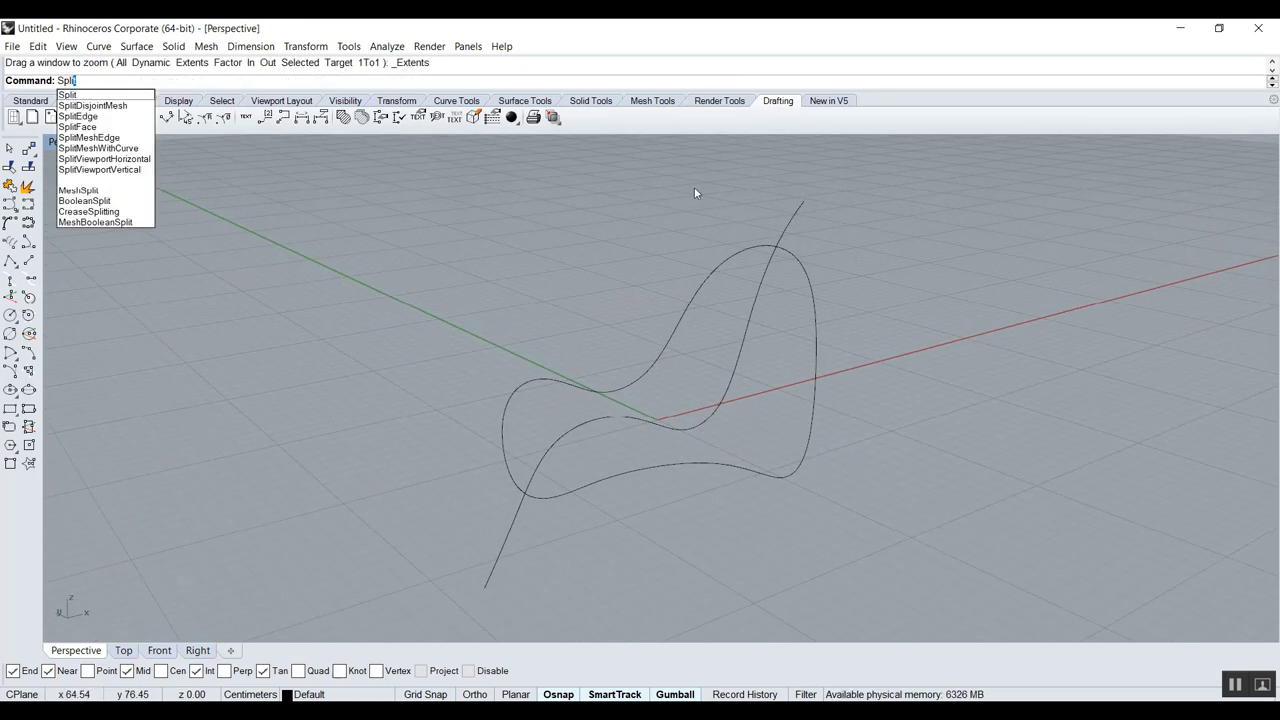
key("Return")
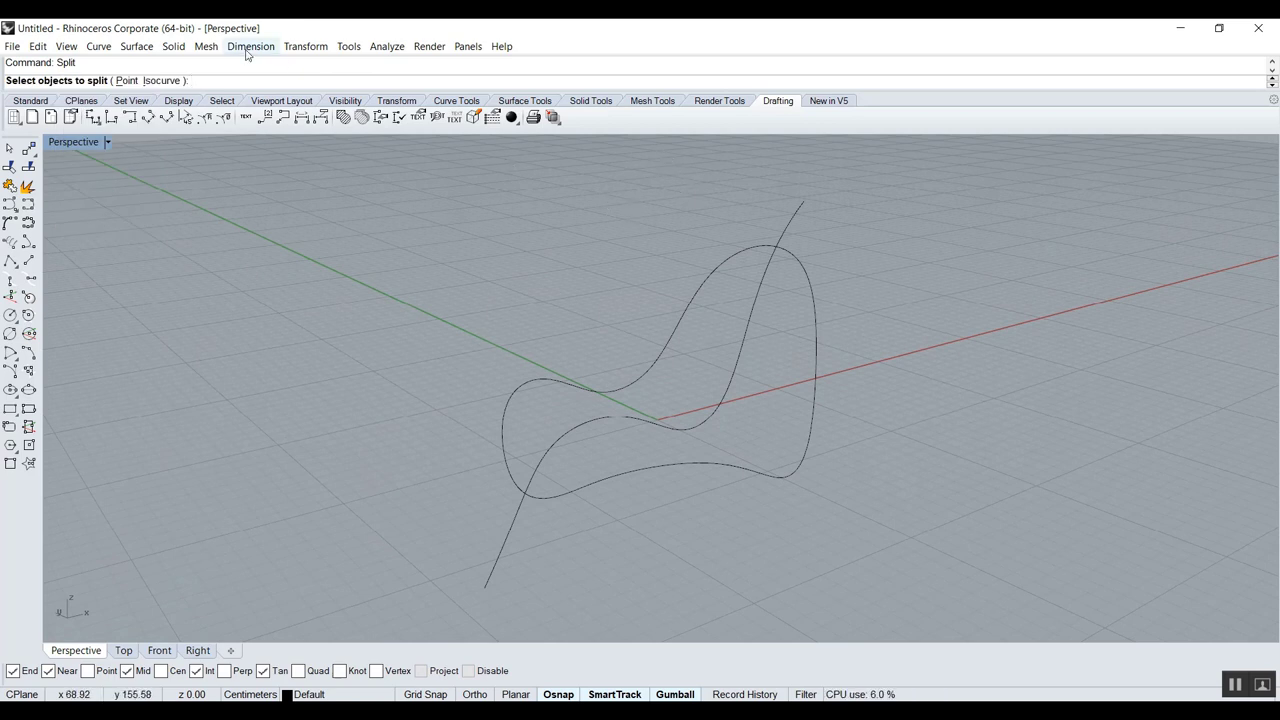
left_click(766, 285)
key("Return")
left_click(760, 249)
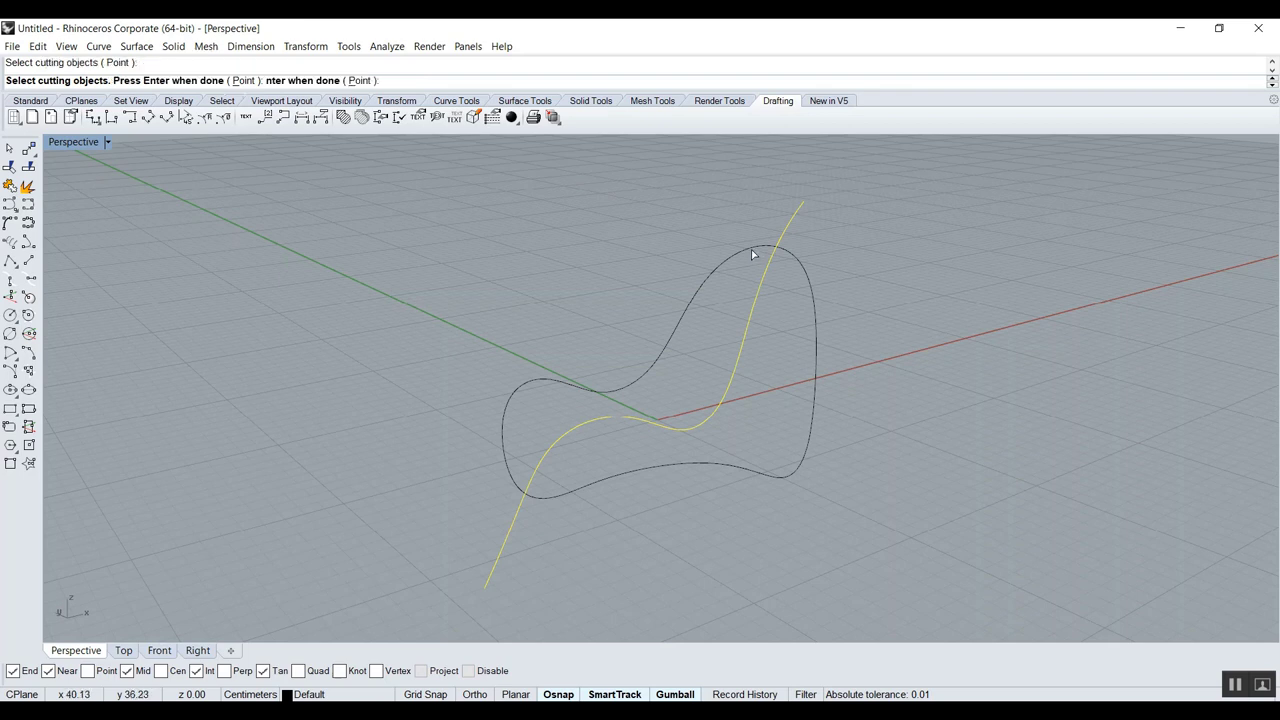
key("Return")
Delete the top and bottom S-curve tails lying outside the outline.
left_click(782, 234)
key("Delete")
left_click(515, 510)
key("Delete")
right_click_drag(517, 511, 751, 494)
scroll(749, 488, "up", 2)
Fit a Patch surface through the outer loop and inner curve, previewing before accepting.
type("Patch")
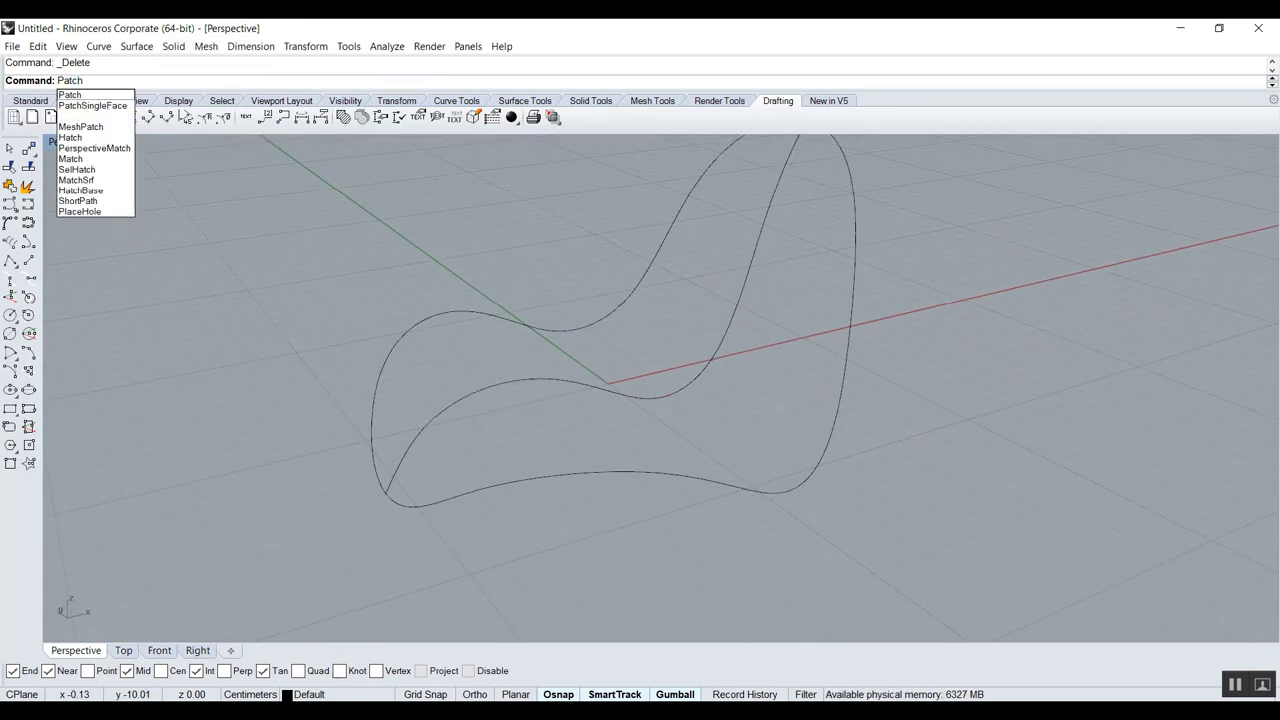
key("Return")
left_click(519, 323)
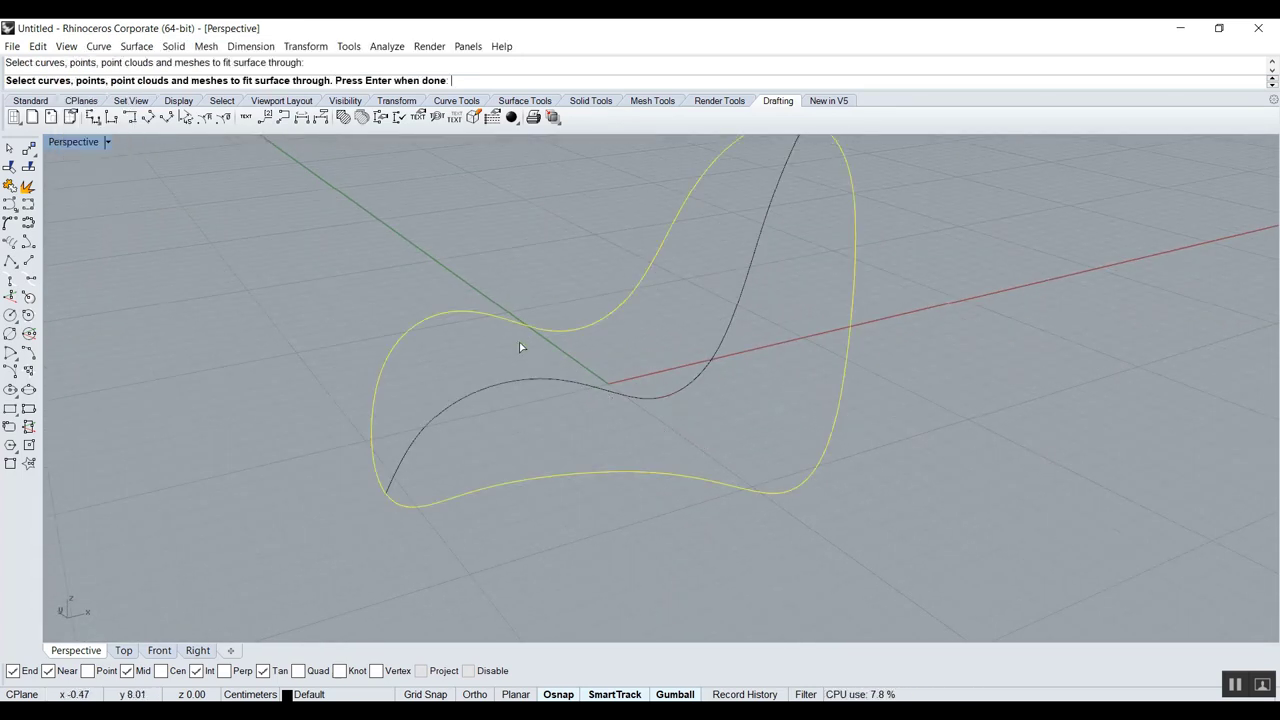
left_click(491, 381)
key("Return")
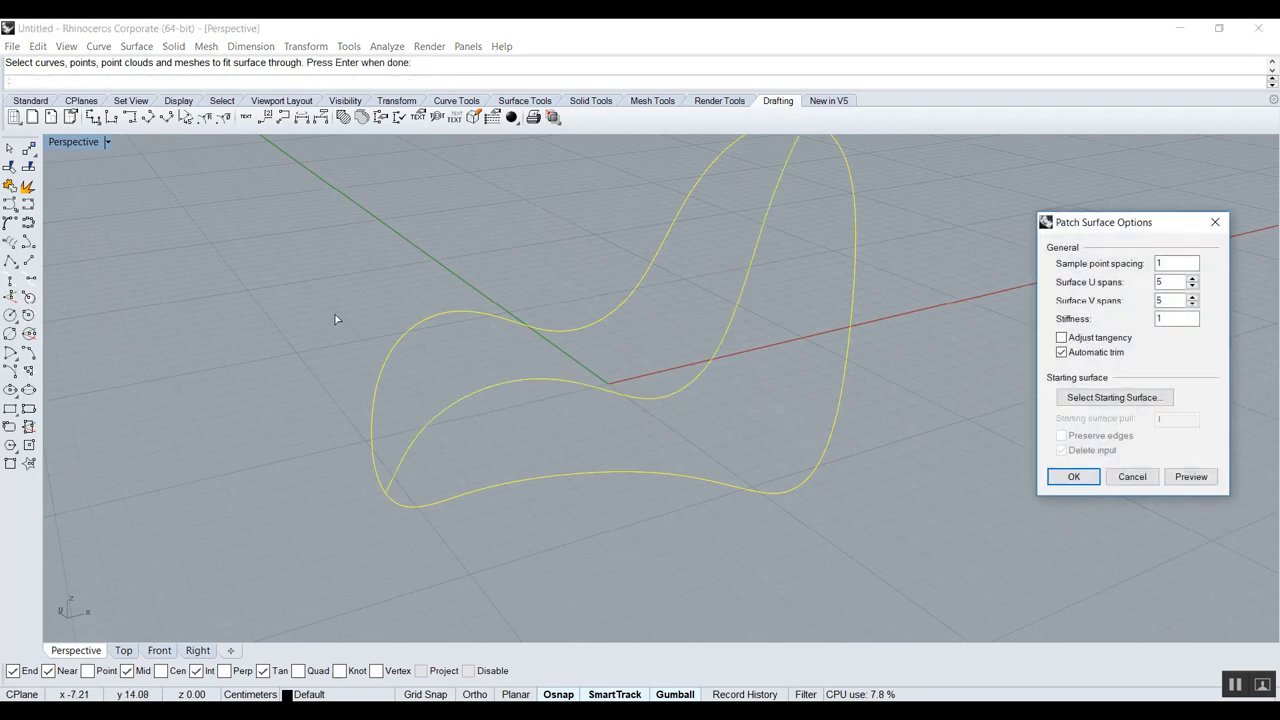
left_click(1191, 477)
right_click_drag(920, 406, 751, 391)
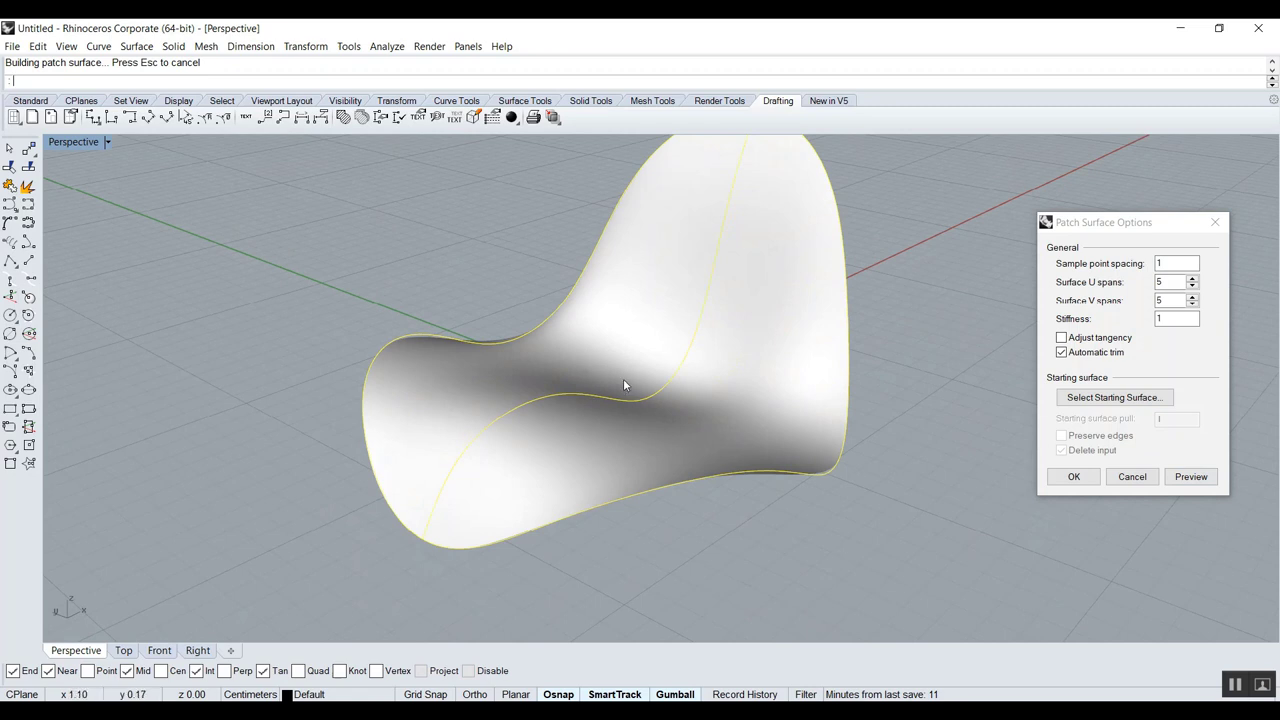
double_click(1167, 319)
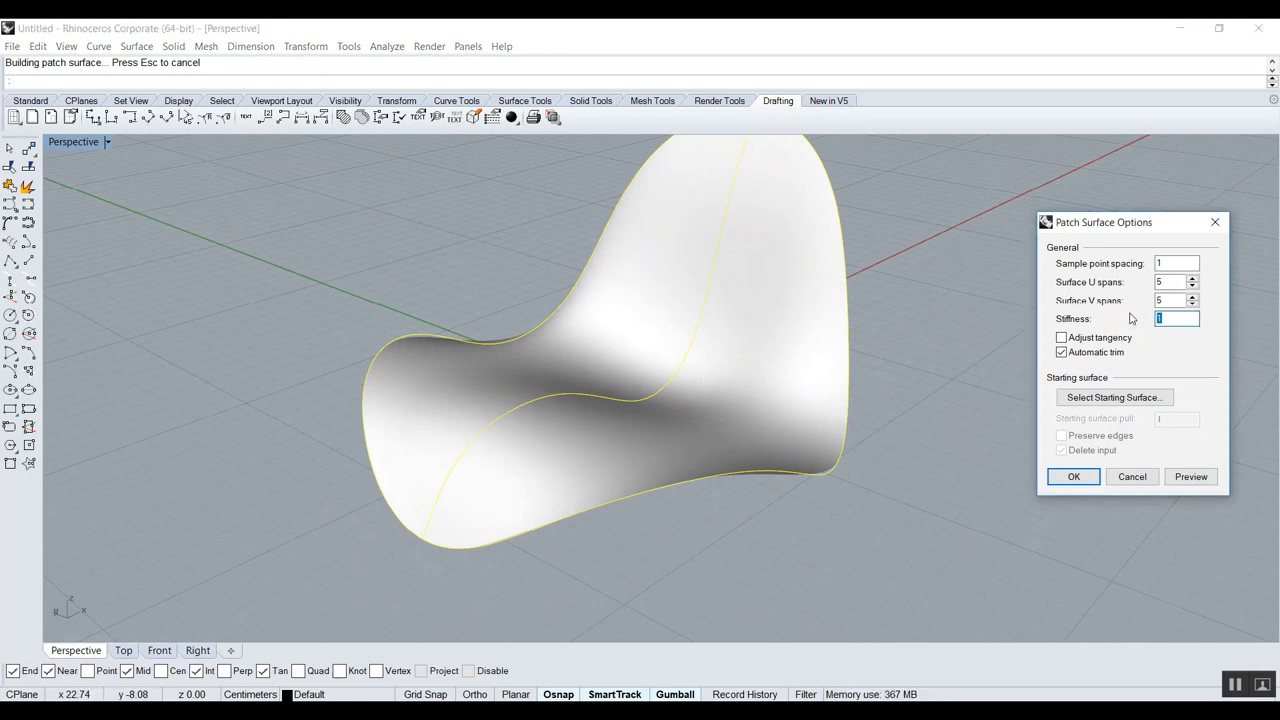
left_click(1074, 477)
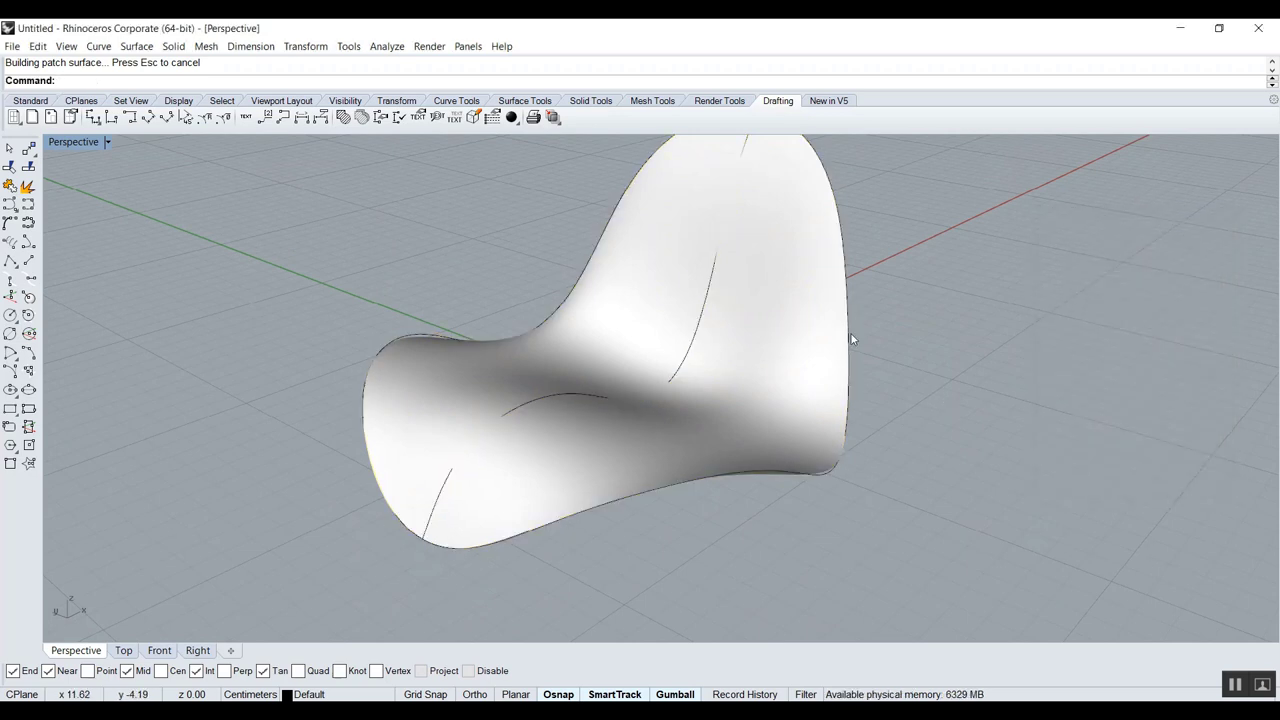
Inspect the patch surface's control points, then zoom to fit the surface.
left_click(773, 320)
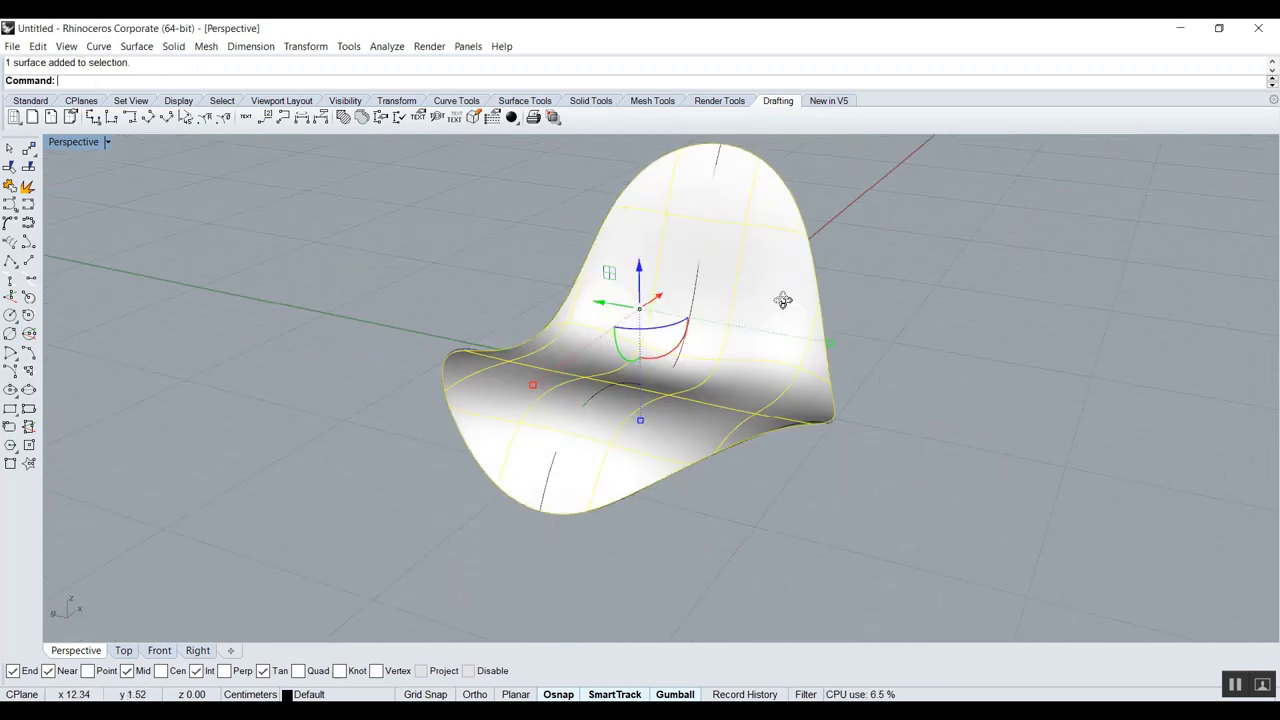
key("F10")
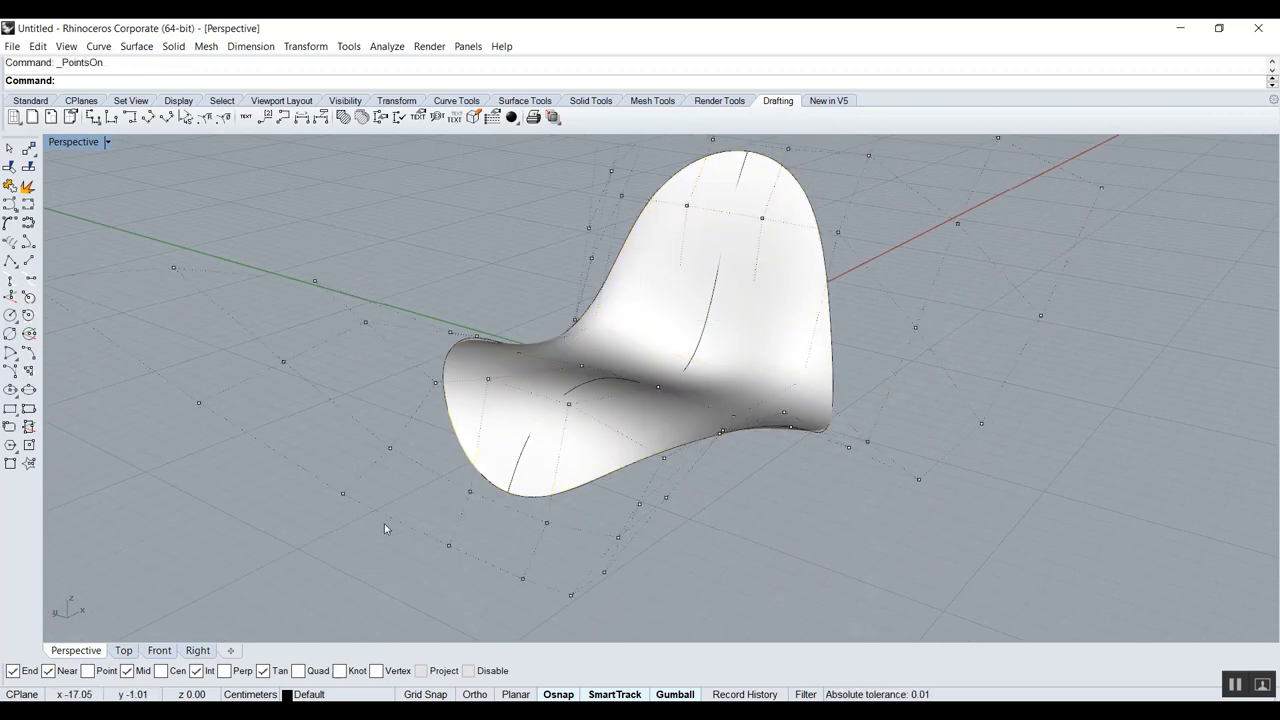
left_click_drag(393, 511, 474, 569)
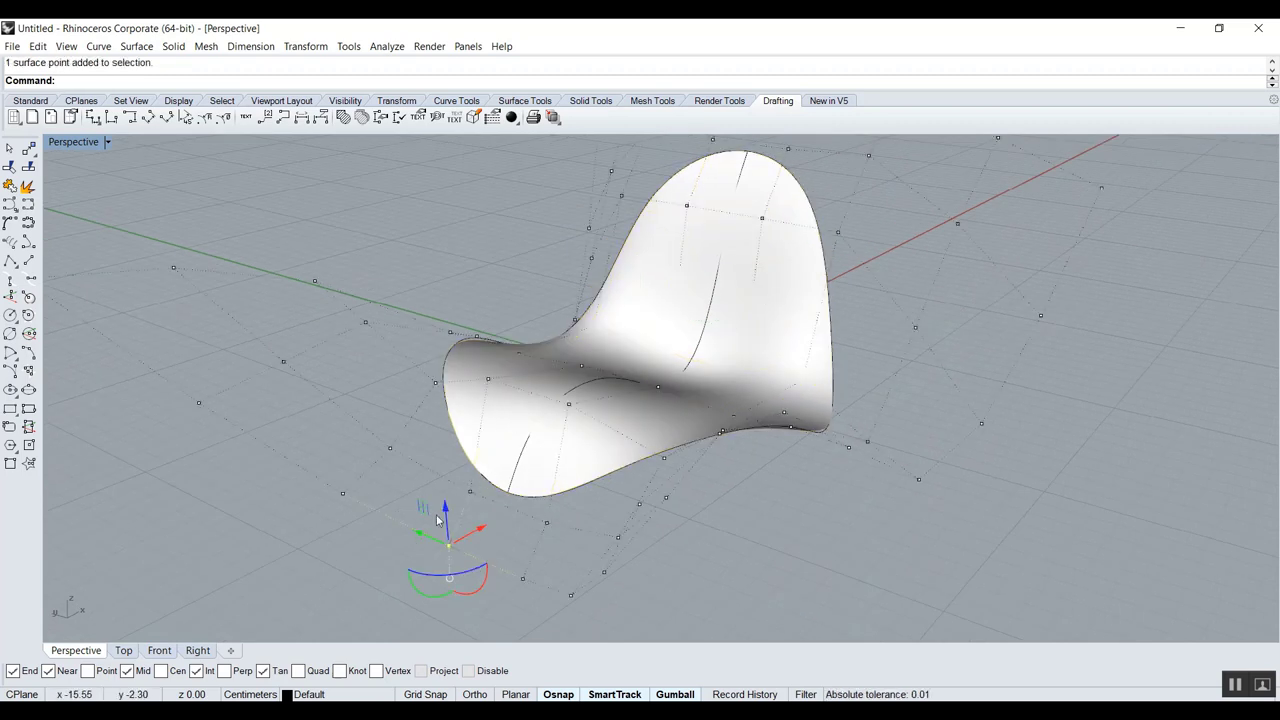
key("Escape")
left_click(518, 388)
key("ctrl+alt+e")
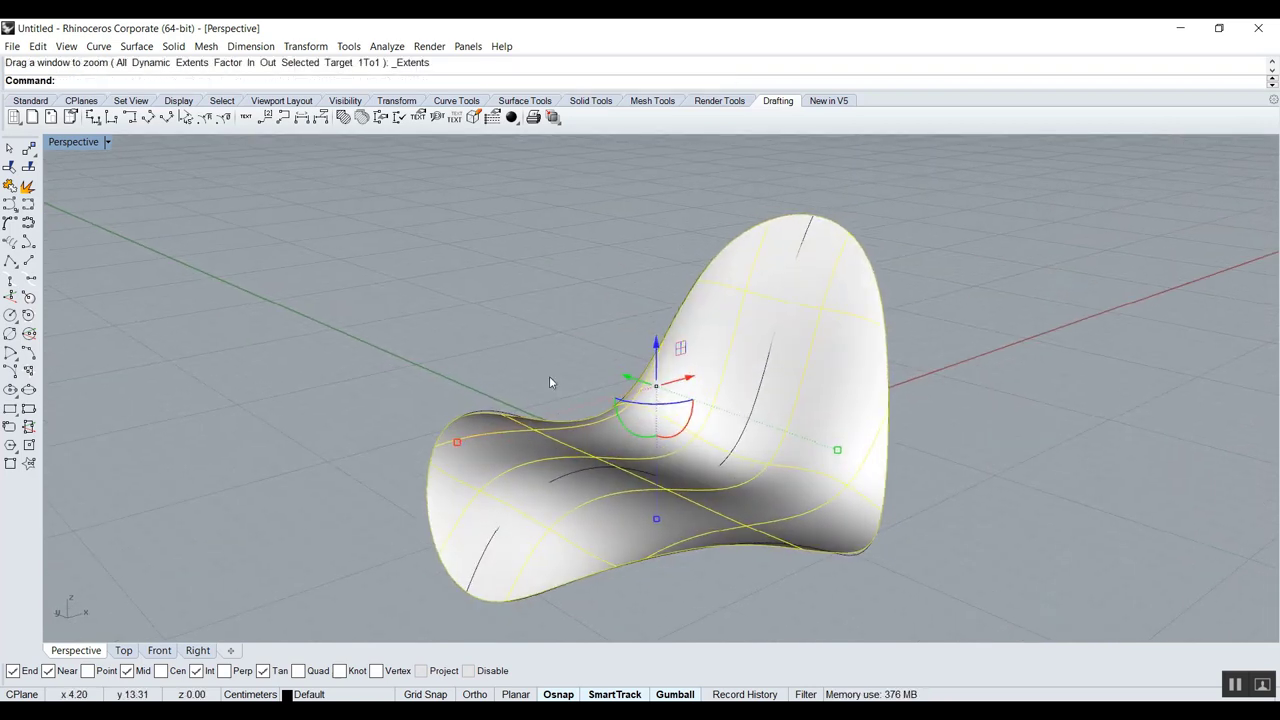
Shrink the surface to its trimmed edge and check its control points.
type("hrinkTrimmedSrf")
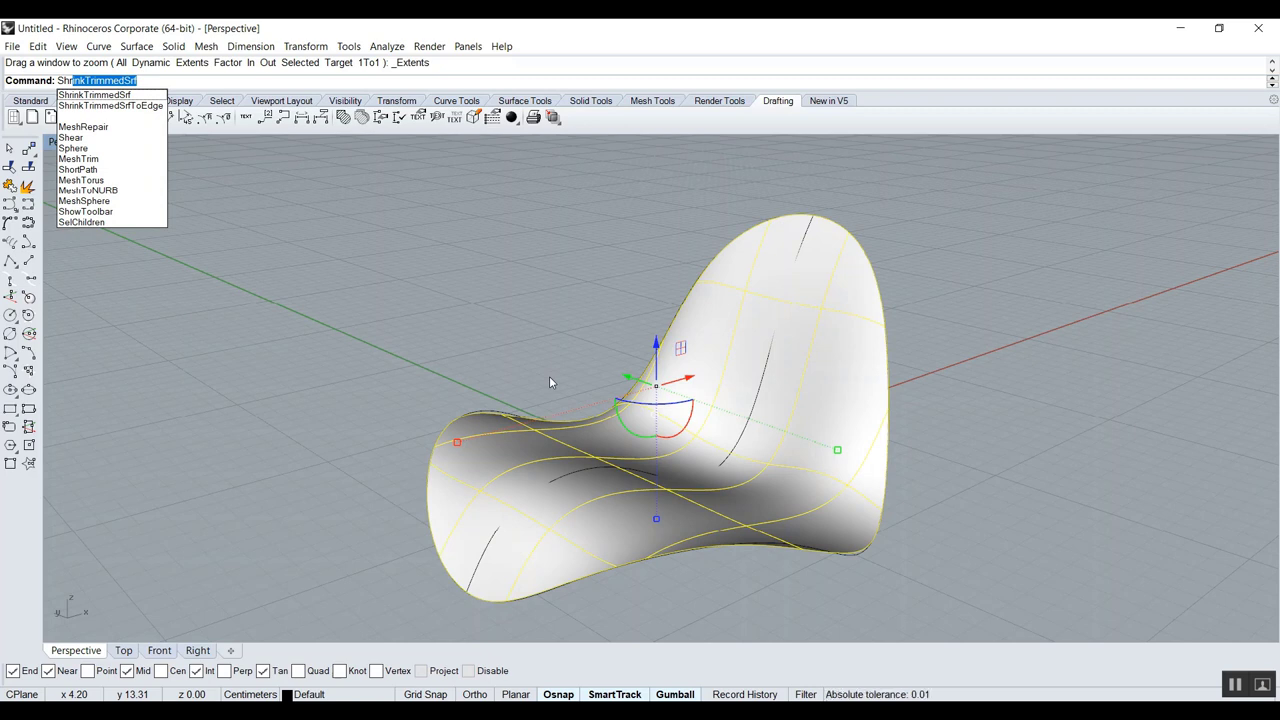
key("Return")
key("F10")
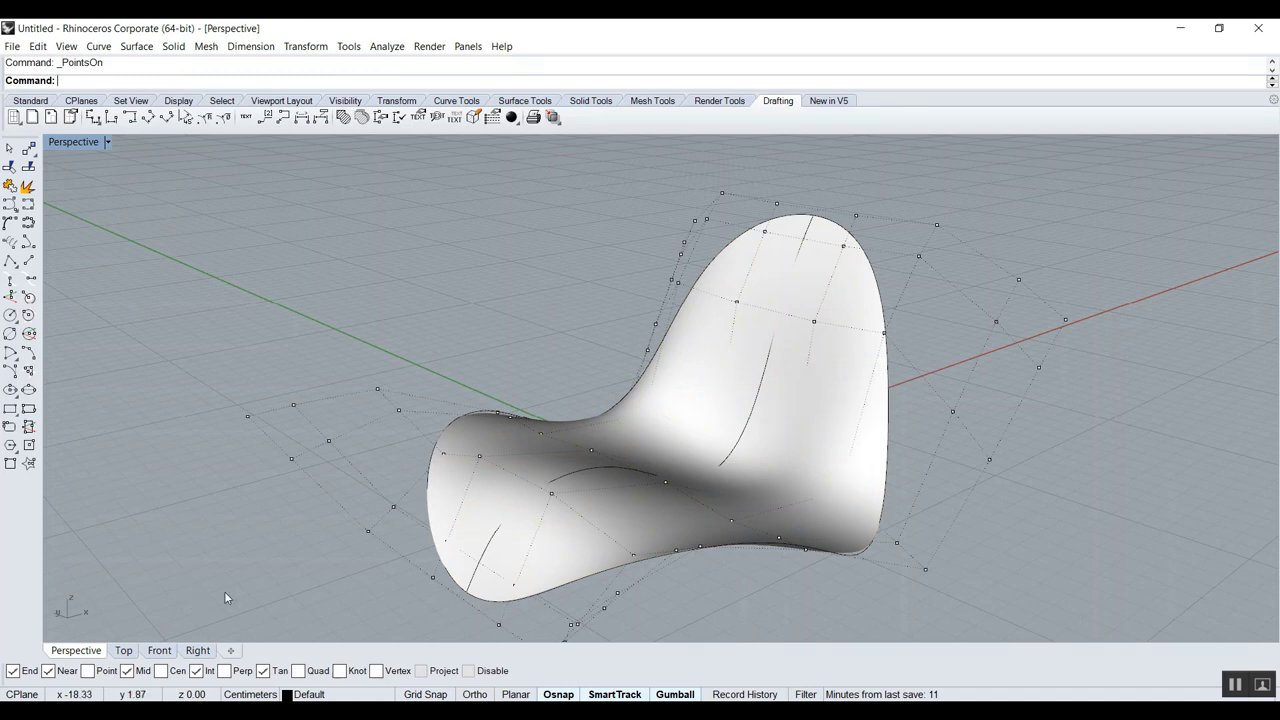
key("Escape")
Delete the leftover inner profile curve.
right_click_drag(510, 377, 531, 394)
left_click(581, 464)
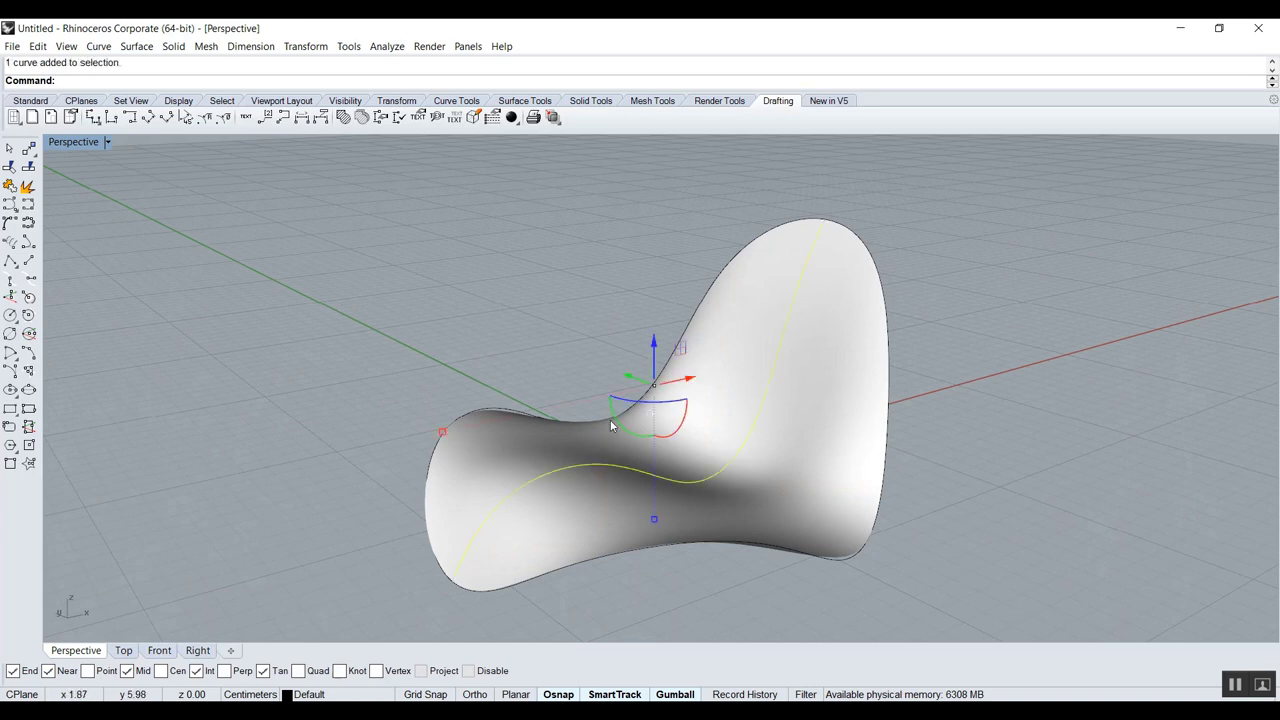
key("Delete")
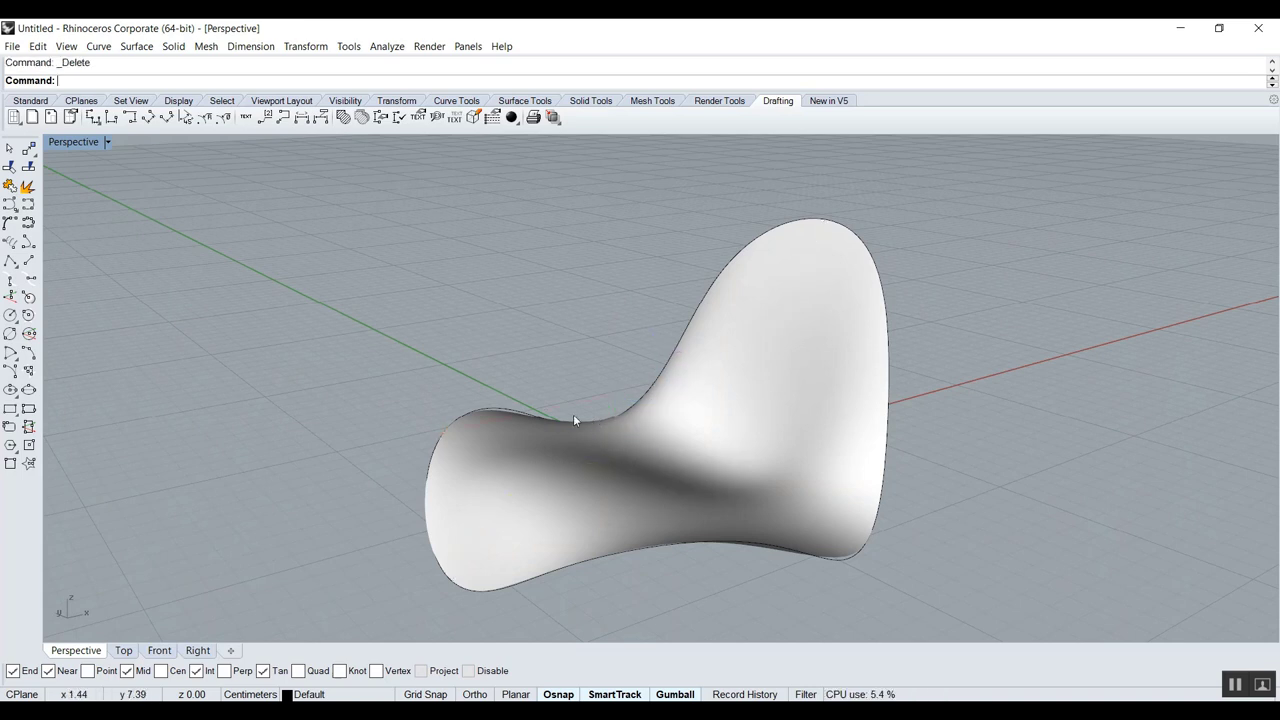
scroll(534, 414, "up", 3)
Delete the outline curve and reselect the chair surface.
left_click(477, 417)
key("Escape")
left_click(486, 411)
key("Delete")
scroll(508, 415, "down", 3)
left_click(519, 438)
right_click_drag(519, 438, 92, 156)
Restore the four viewports and set the Perspective view to Shaded display.
key("Home")
double_click(86, 144)
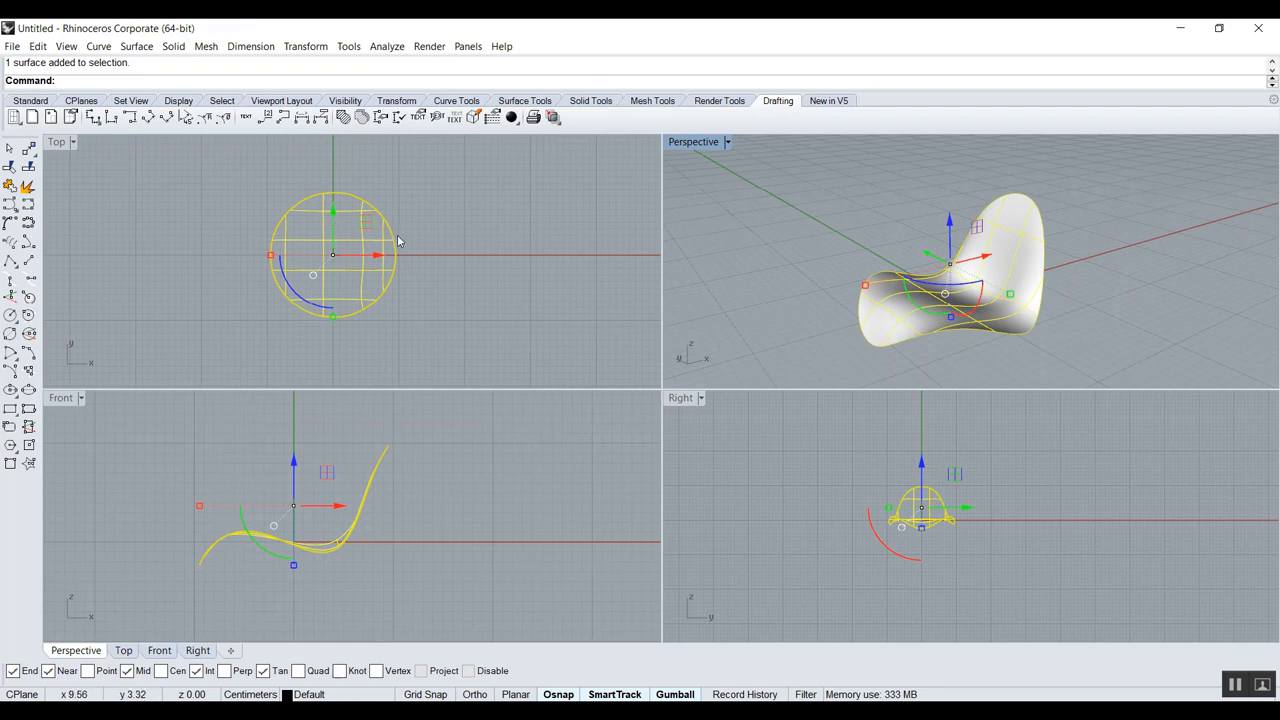
left_click(57, 143)
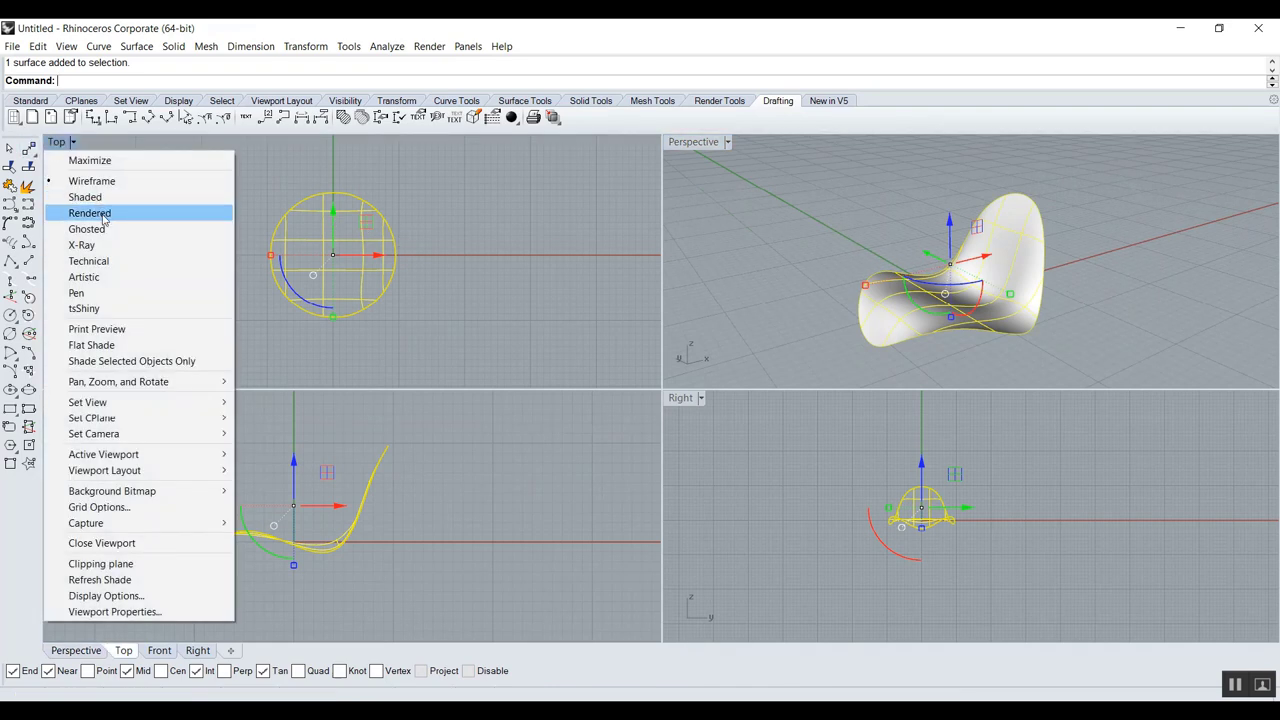
left_click(716, 147)
left_click(751, 210)
left_click(778, 212)
right_click_drag(778, 212, 677, 146)
left_click(677, 143)
left_click(757, 194)
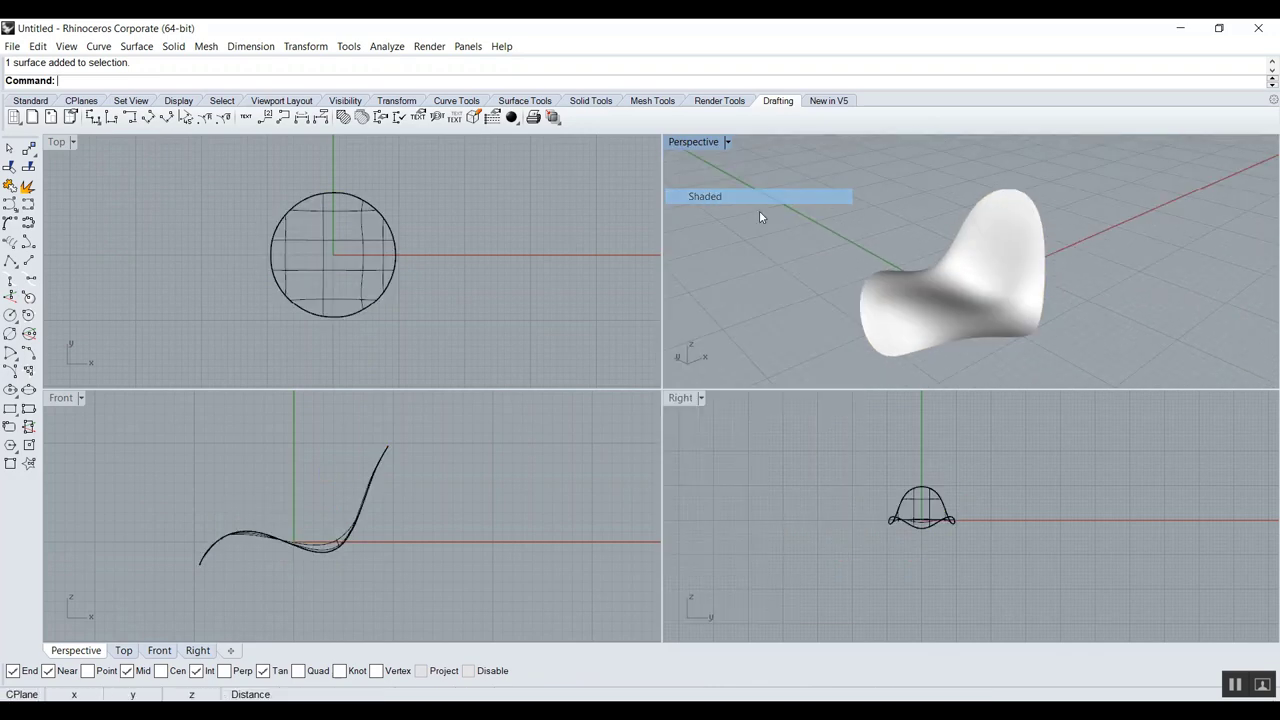
Maximize the Top view and pan to frame the chair outline.
left_click(923, 292)
left_click(704, 240)
right_click_drag(371, 211, 153, 158)
double_click(62, 141)
right_click_drag(586, 220, 514, 232)
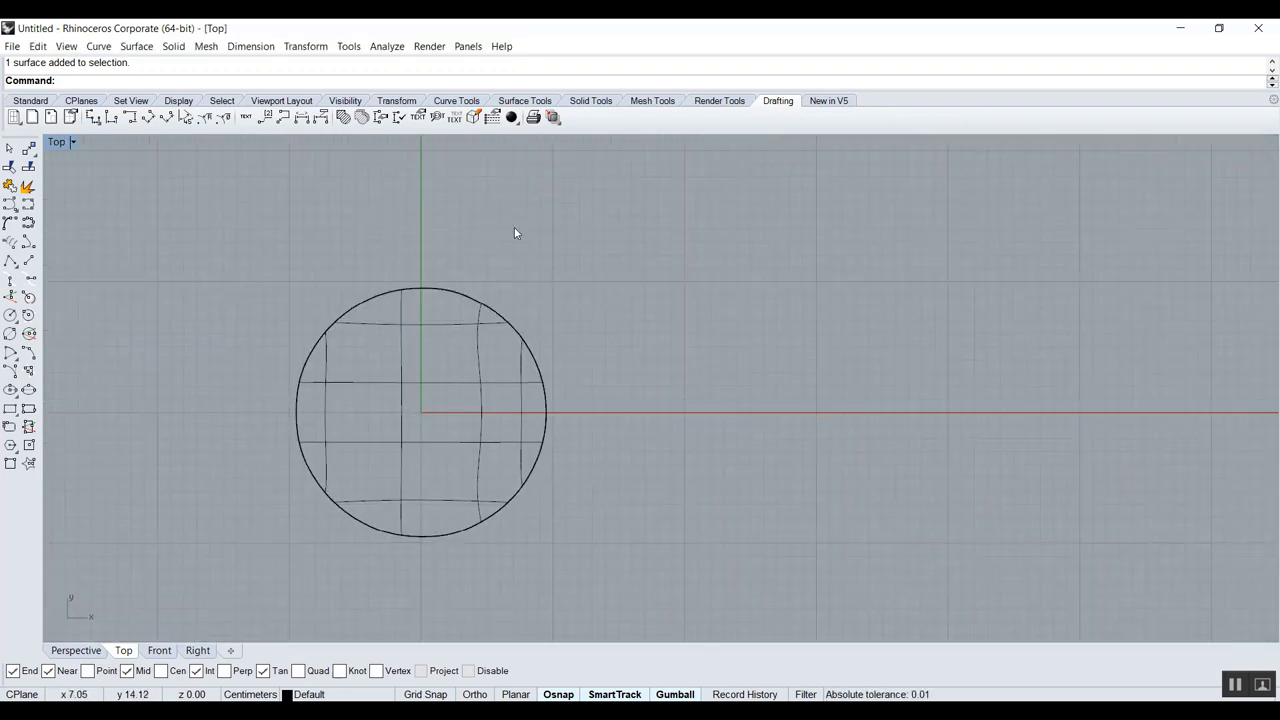
Draw a small circle and a rectangle in the Top view beside the chair outline.
type("Circle")
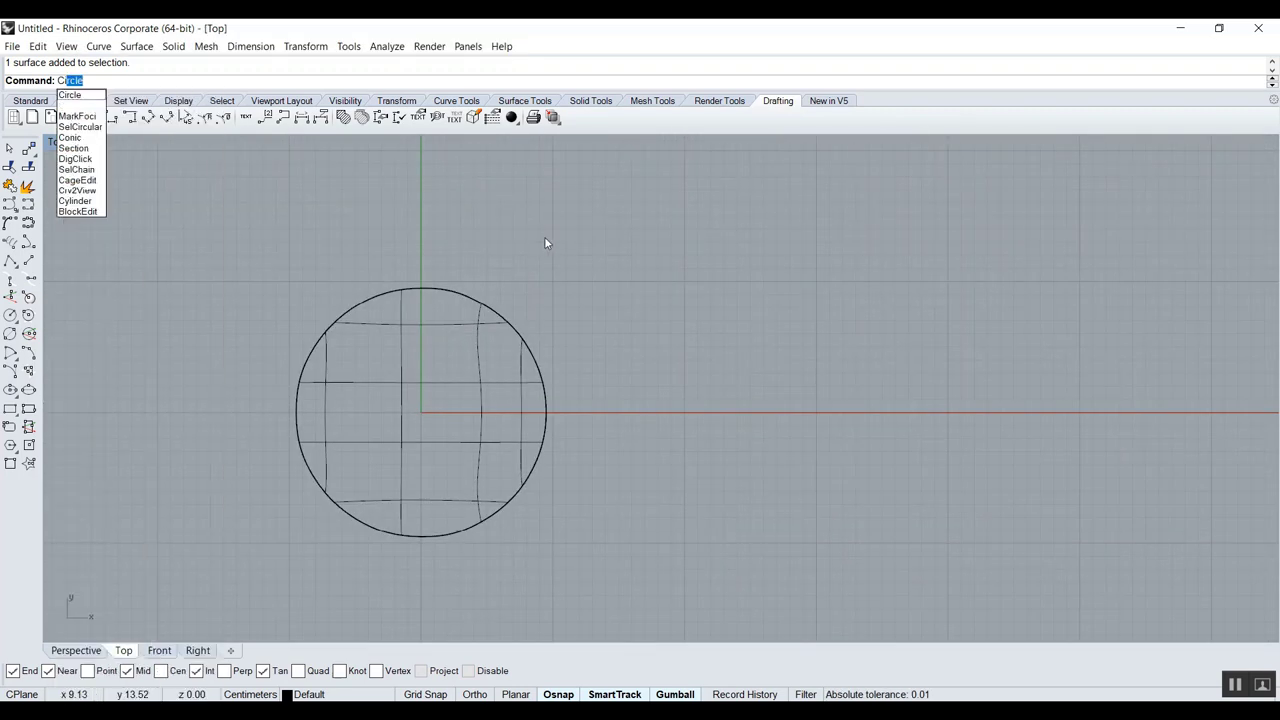
key("Return")
left_click(808, 291)
left_click(800, 236)
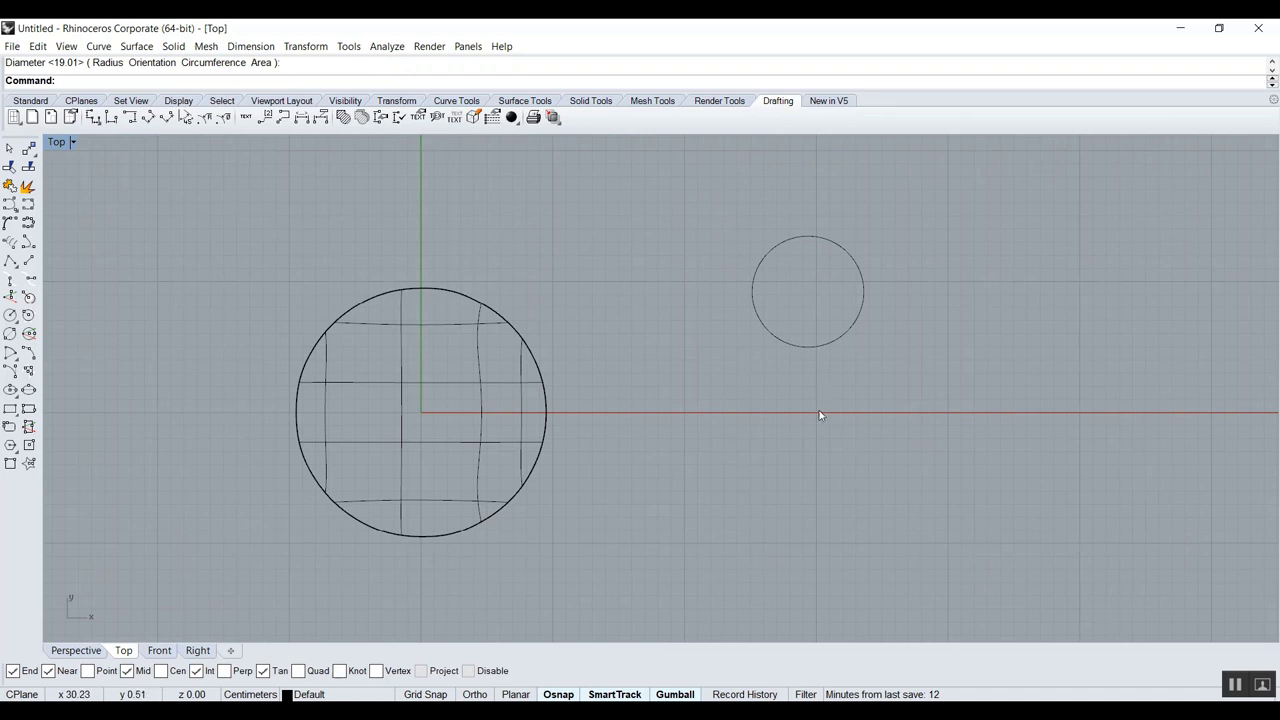
type("Rectangle")
key("Return")
left_click(708, 426)
left_click(883, 493)
Fill the small circle with a Grid60 hatch after previewing Grid and Plus.
left_click(820, 347)
type("H")
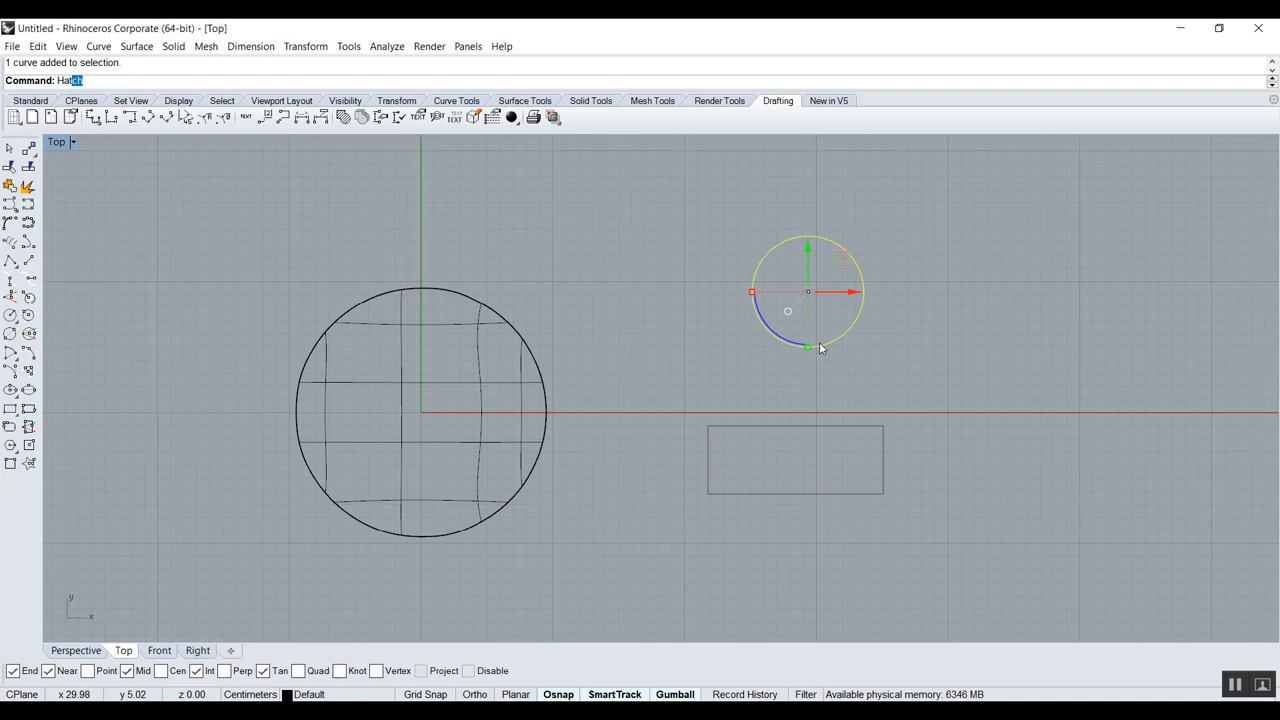
type("at")
key("Return")
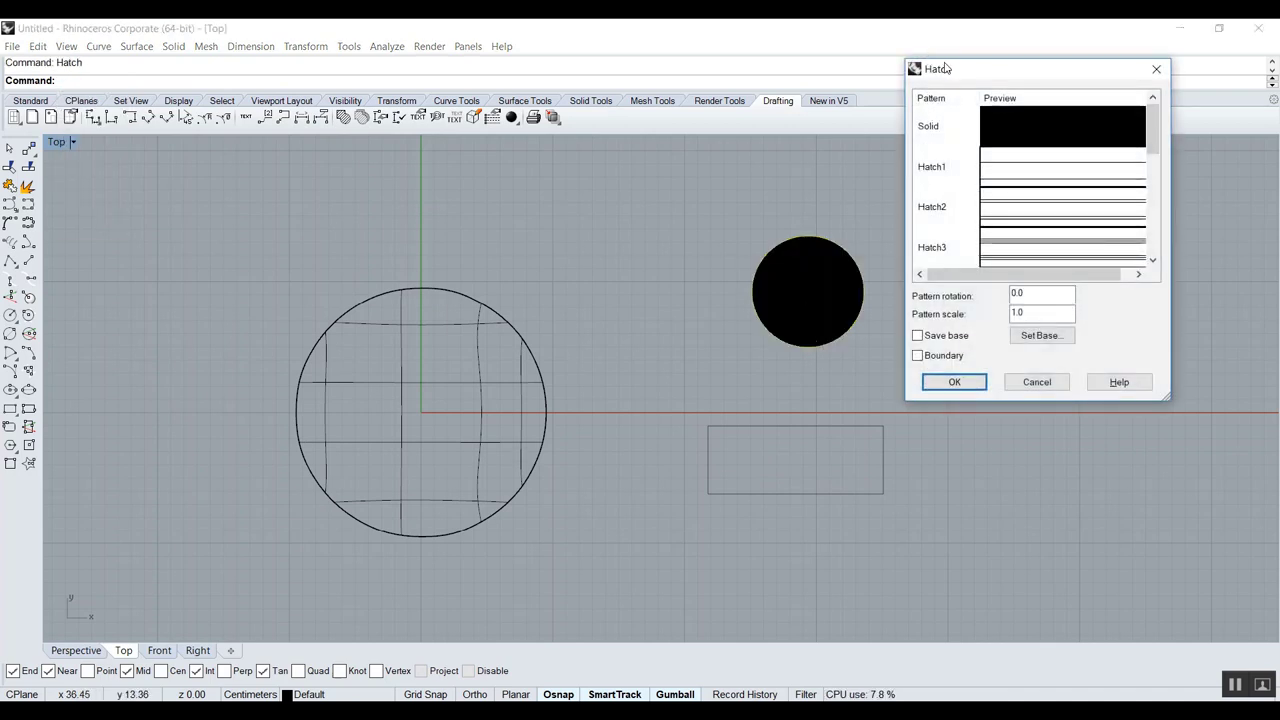
left_click_drag(945, 68, 261, 130)
scroll(291, 247, "down", 2)
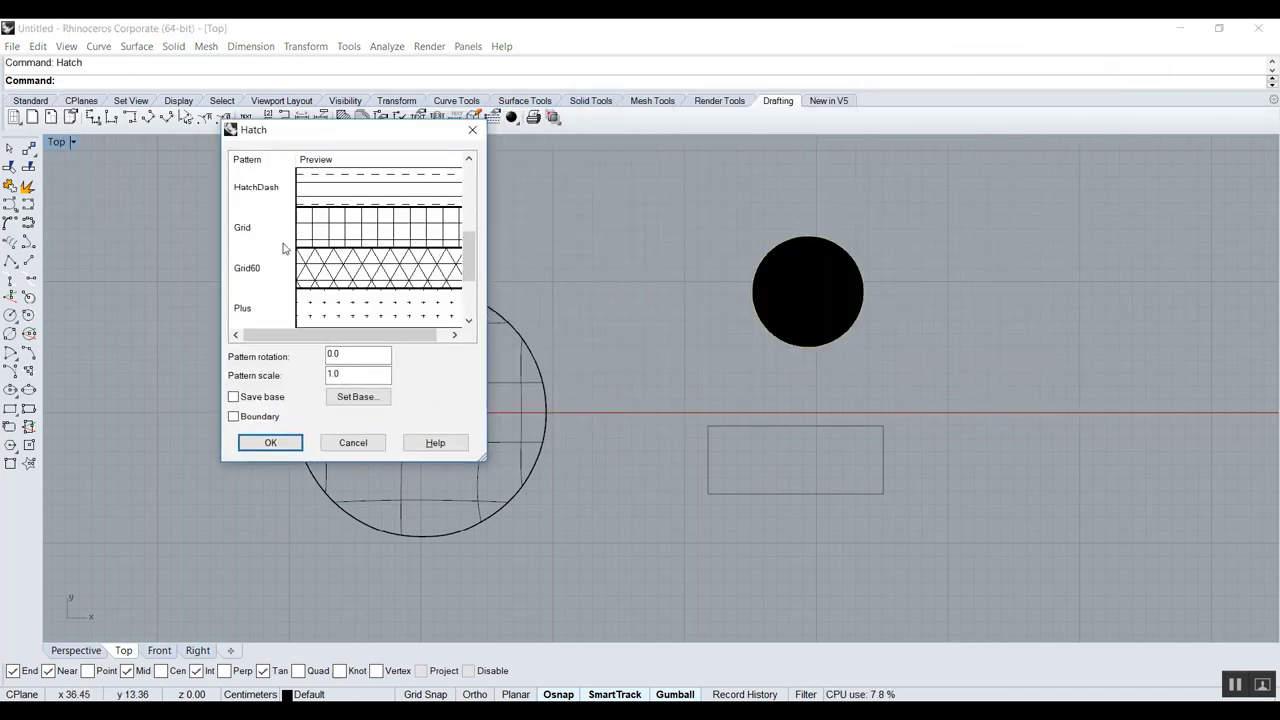
left_click(320, 240)
left_click(343, 273)
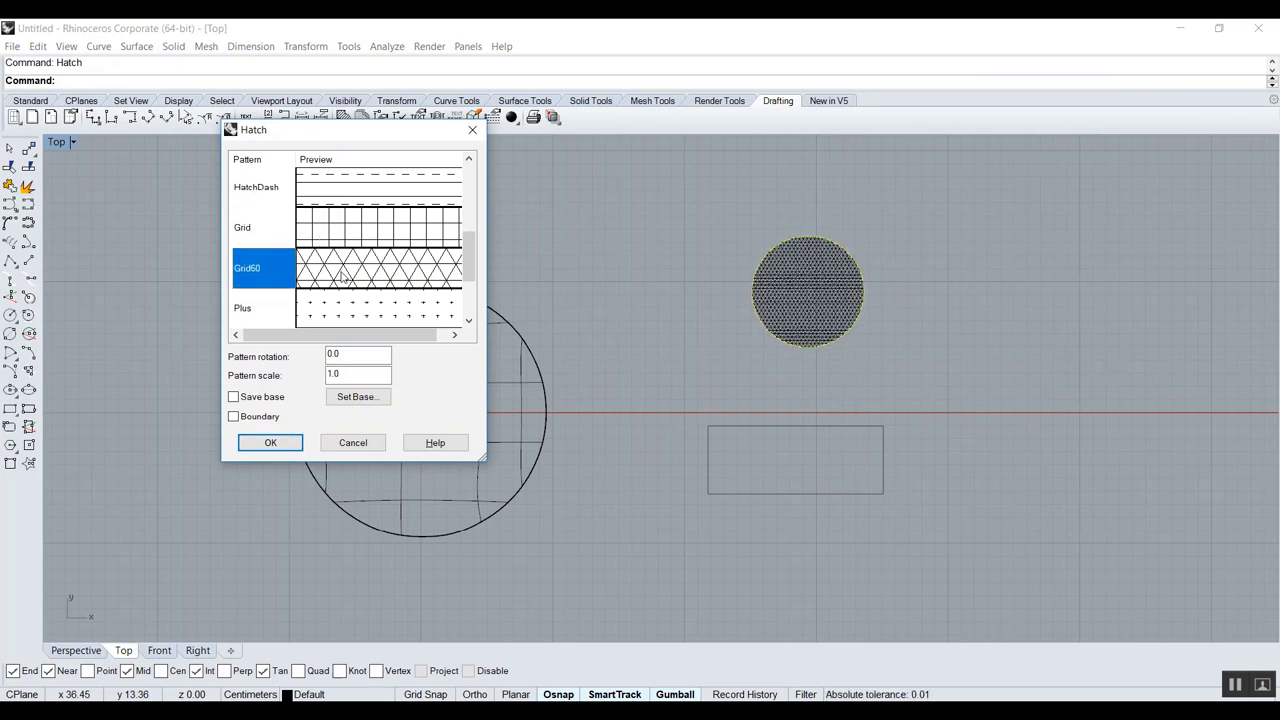
left_click(359, 311)
scroll(358, 302, "down", 2)
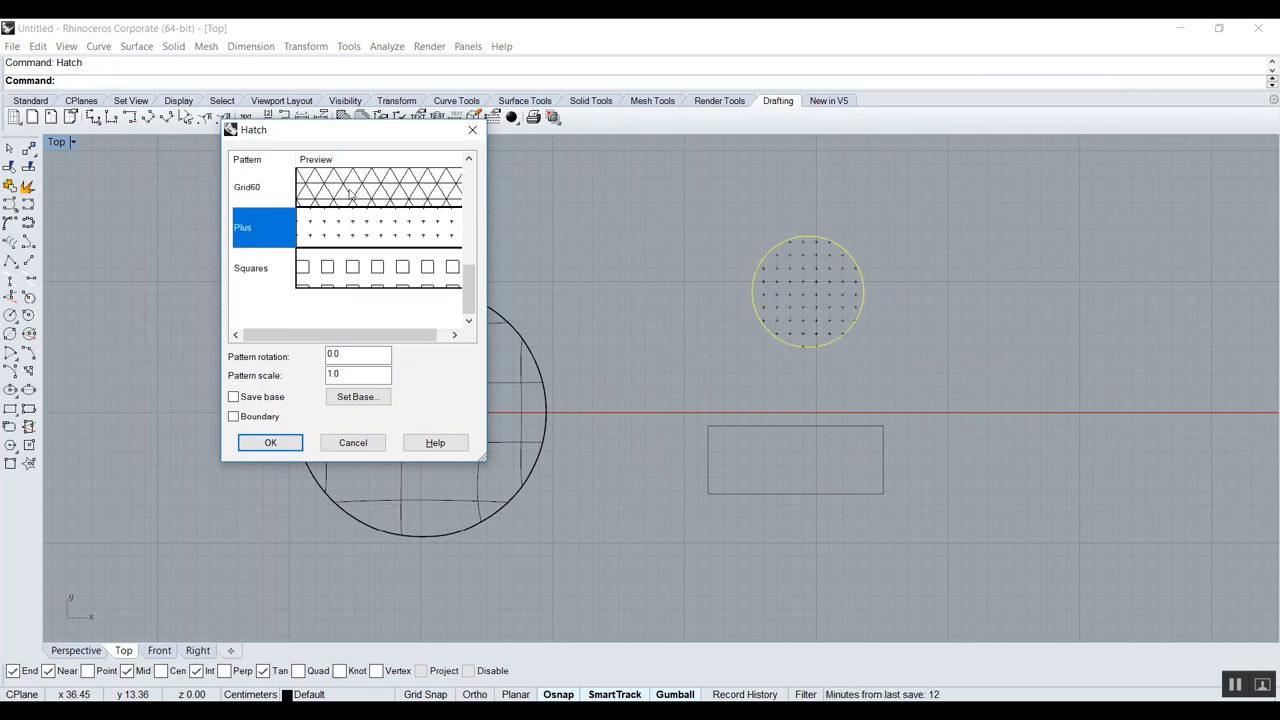
left_click(350, 193)
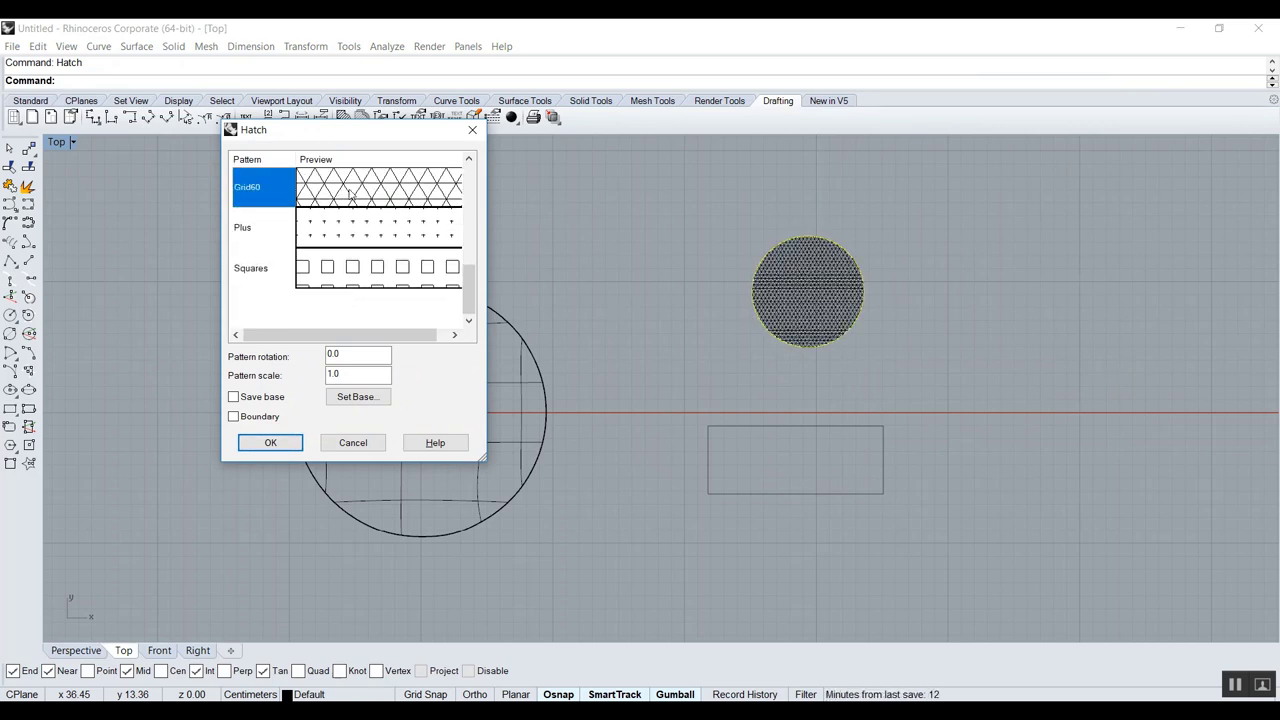
left_click(270, 442)
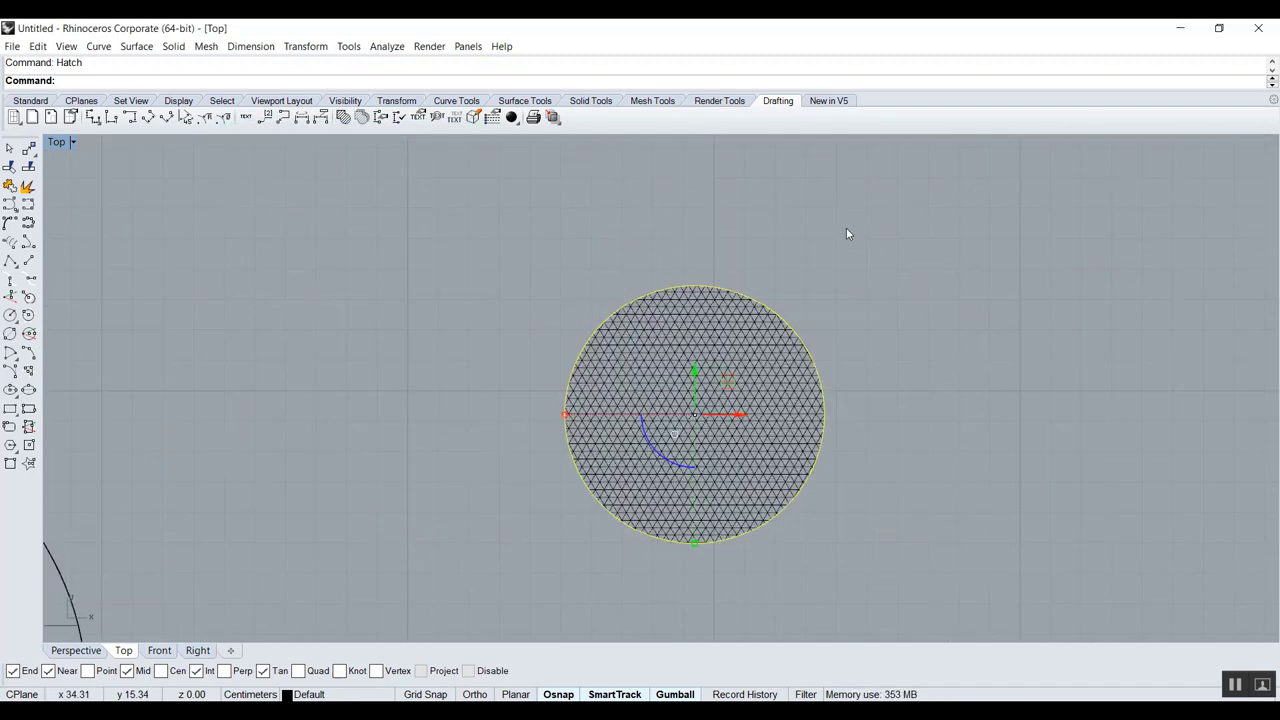
Delete the hatch and the circle, then select the rectangle curve.
left_click(707, 350)
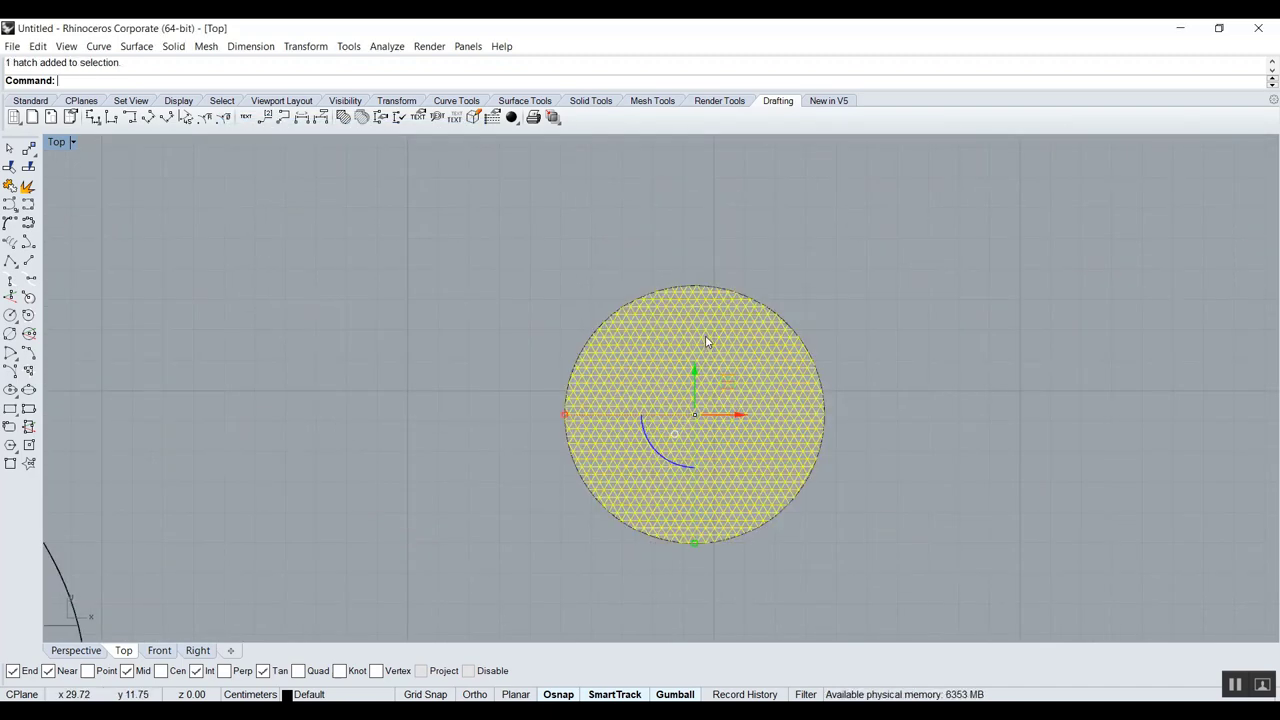
scroll(699, 336, "up", 4)
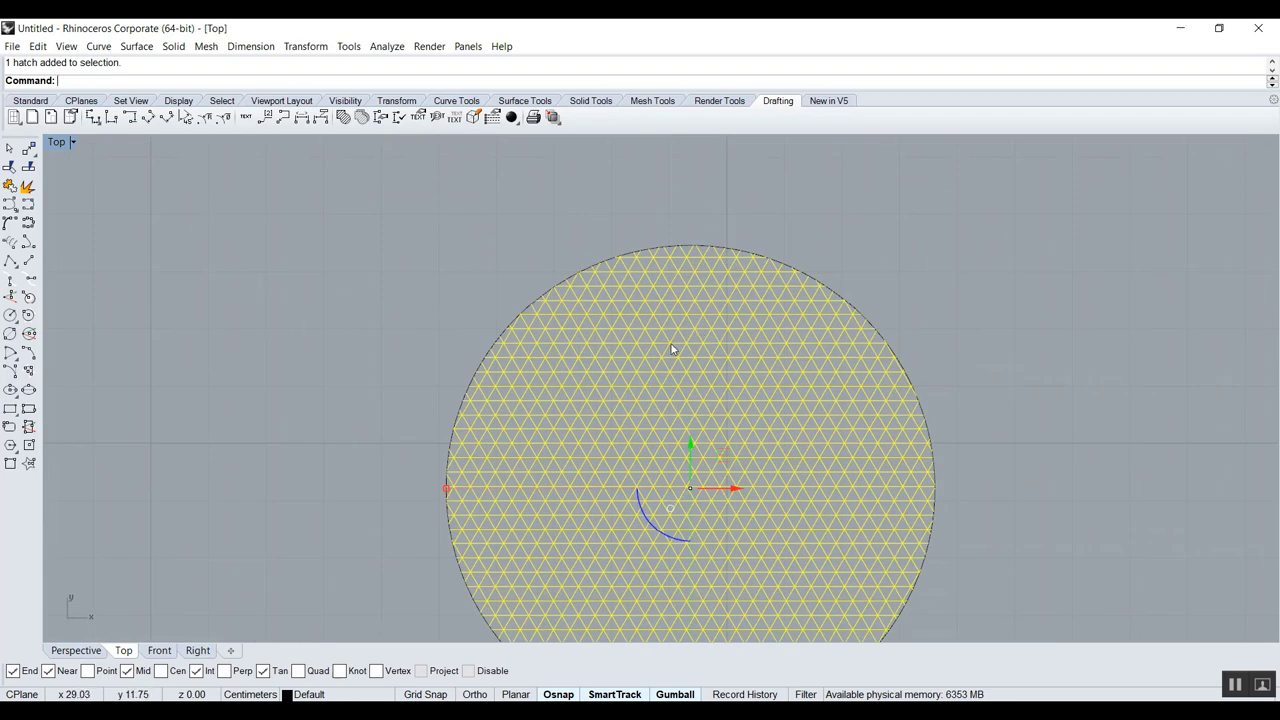
key("Delete")
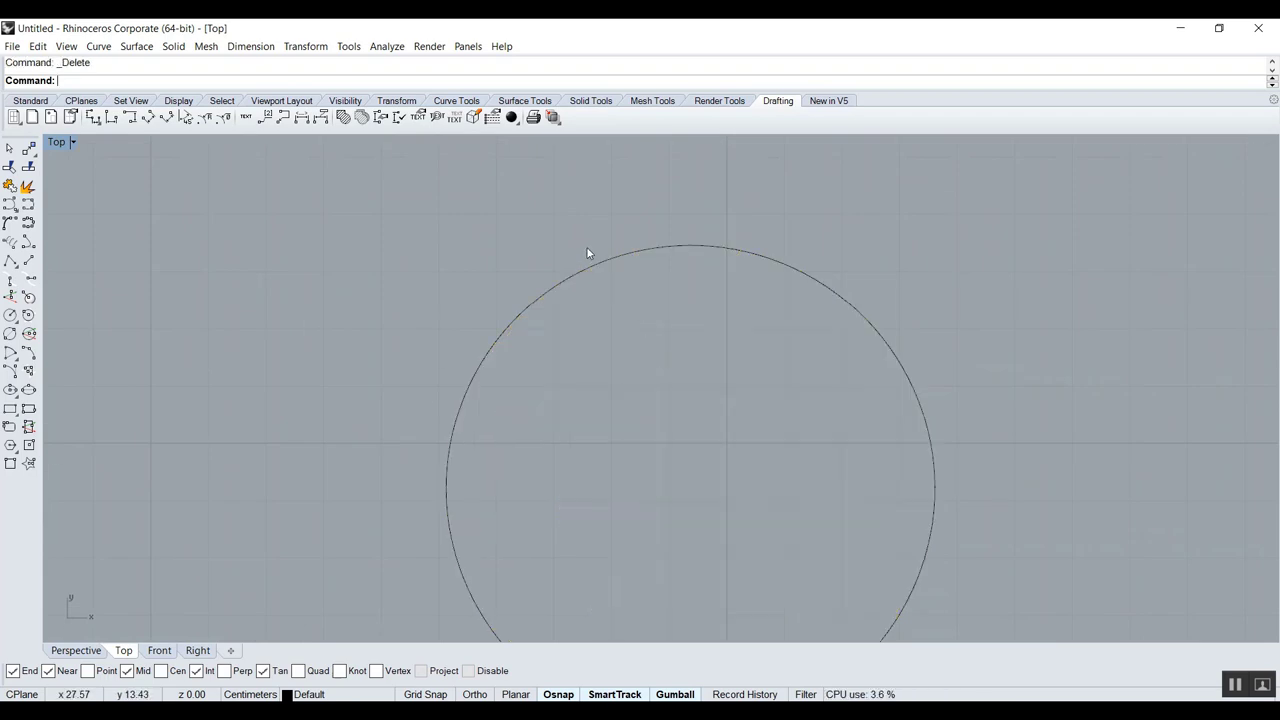
left_click(593, 266)
key("Delete")
scroll(596, 267, "down", 5)
right_click_drag(598, 267, 731, 243)
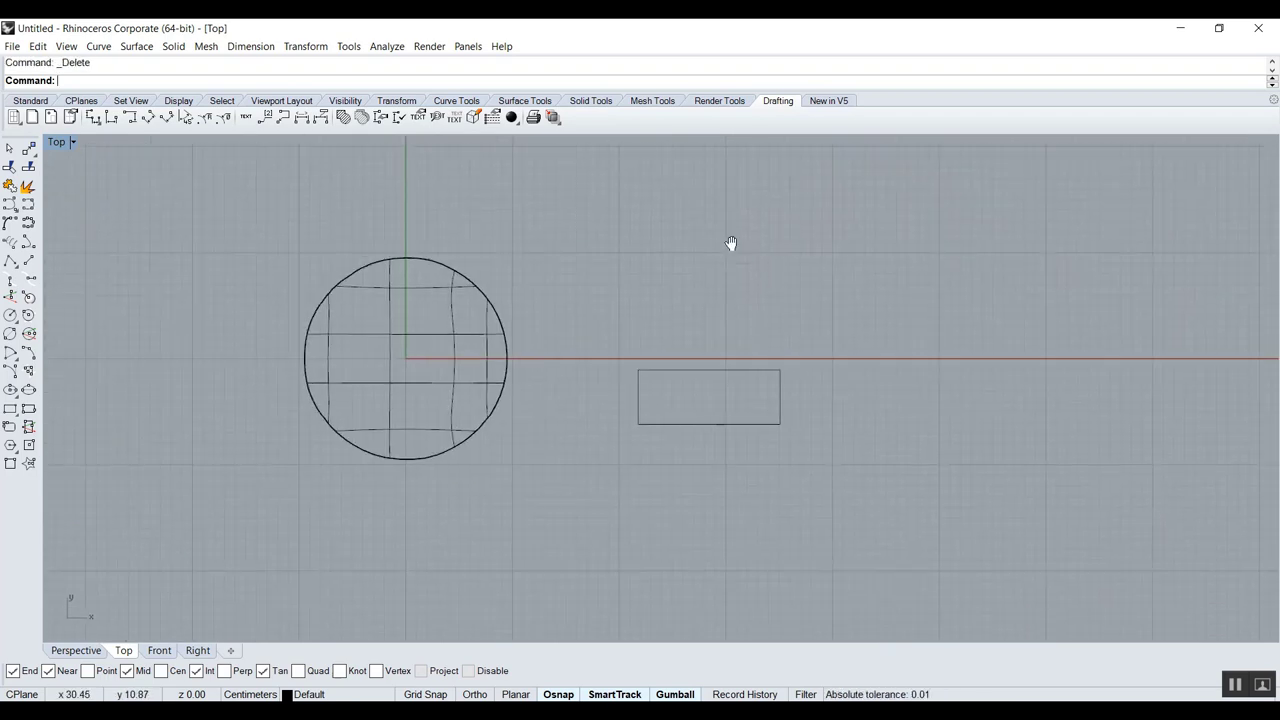
left_click(712, 370)
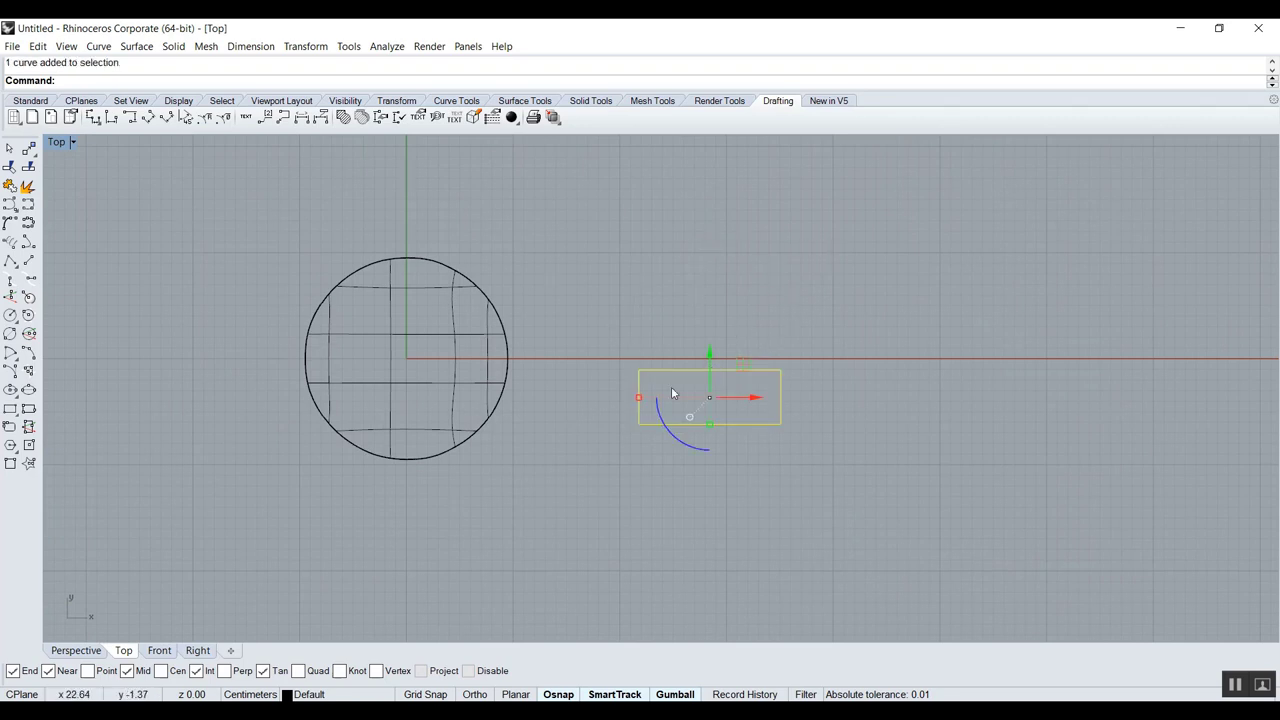
Delete the rectangle curve and draw a plane surface from two corners.
key("Delete")
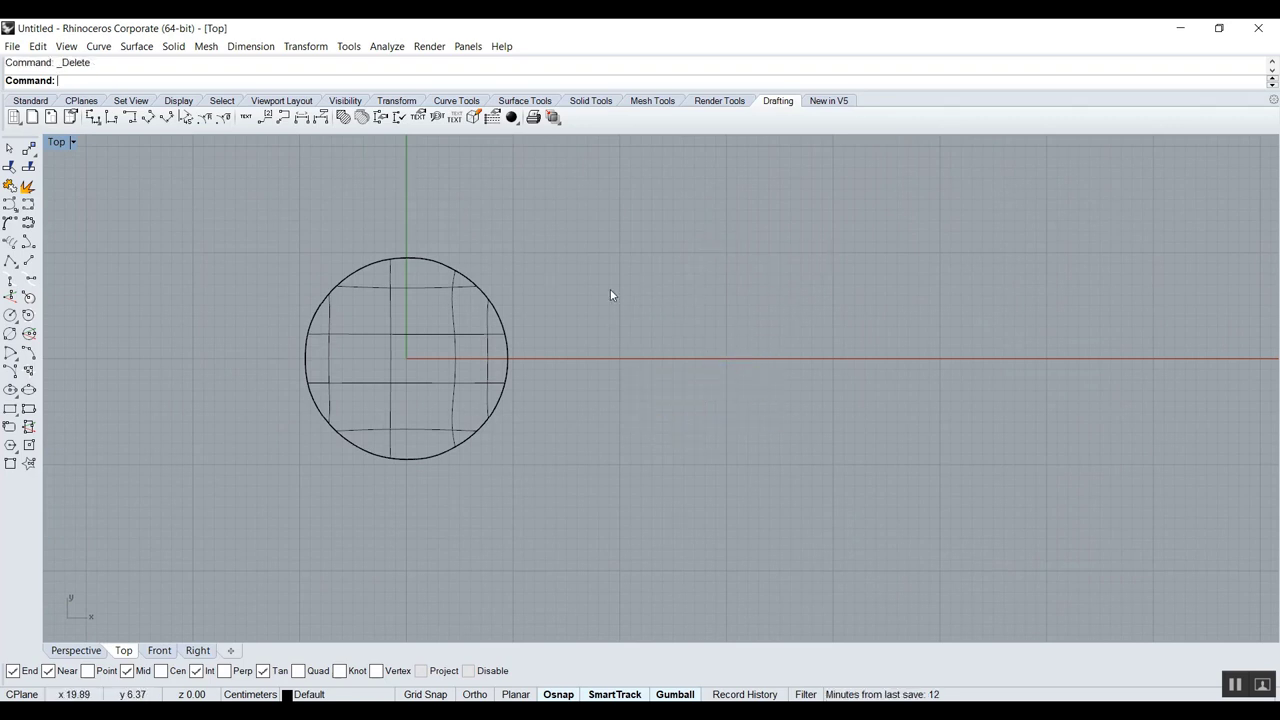
type("Plane")
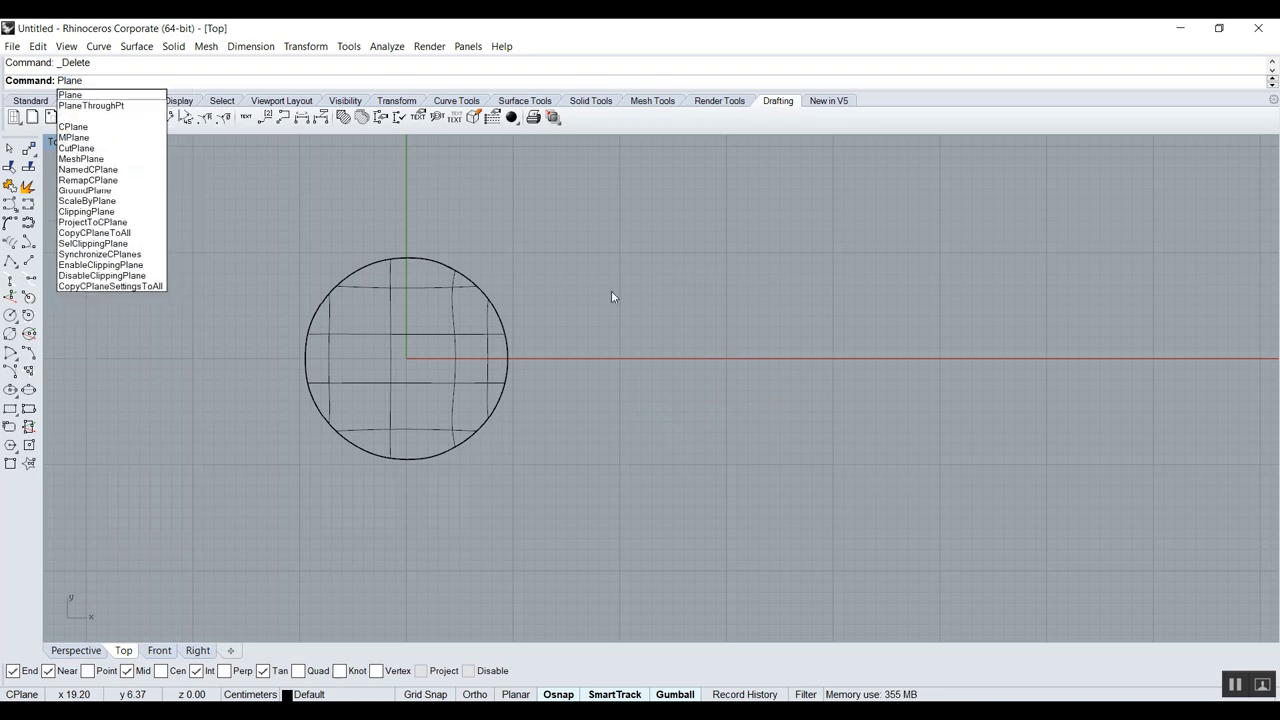
key("Return")
left_click(618, 261)
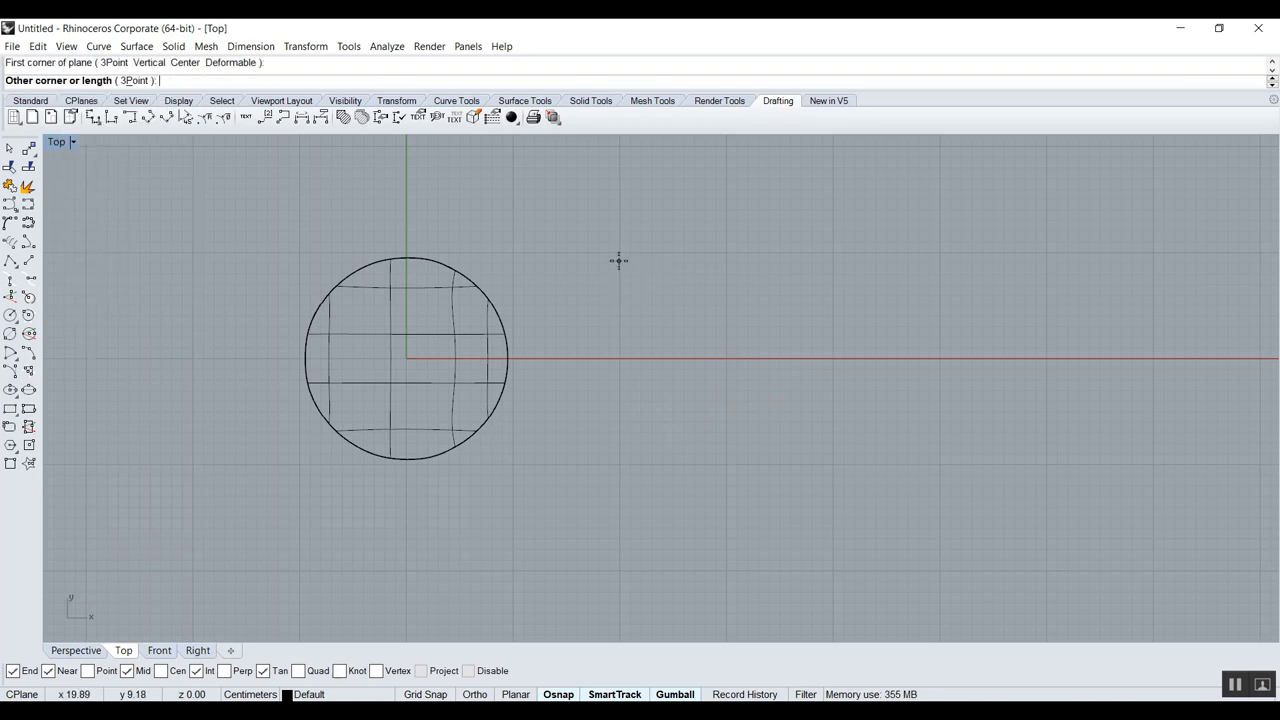
left_click(908, 428)
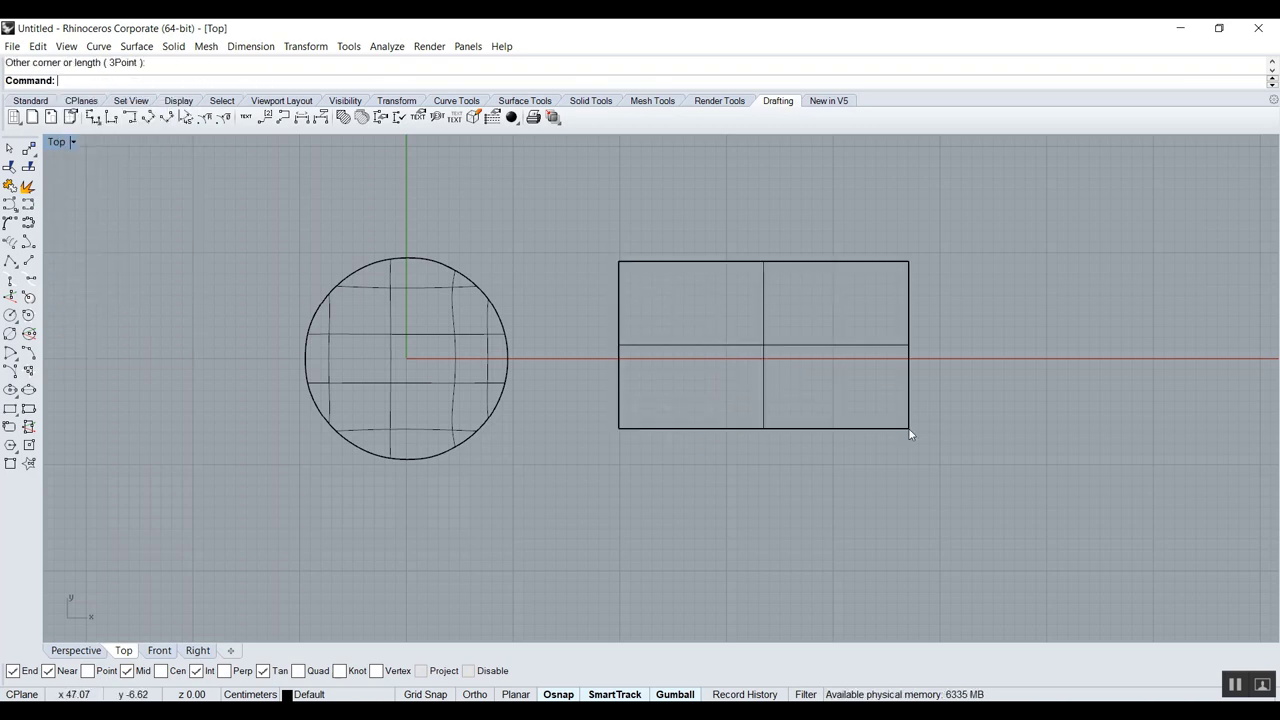
Maximize the Perspective view and delete that first plane surface.
double_click(63, 143)
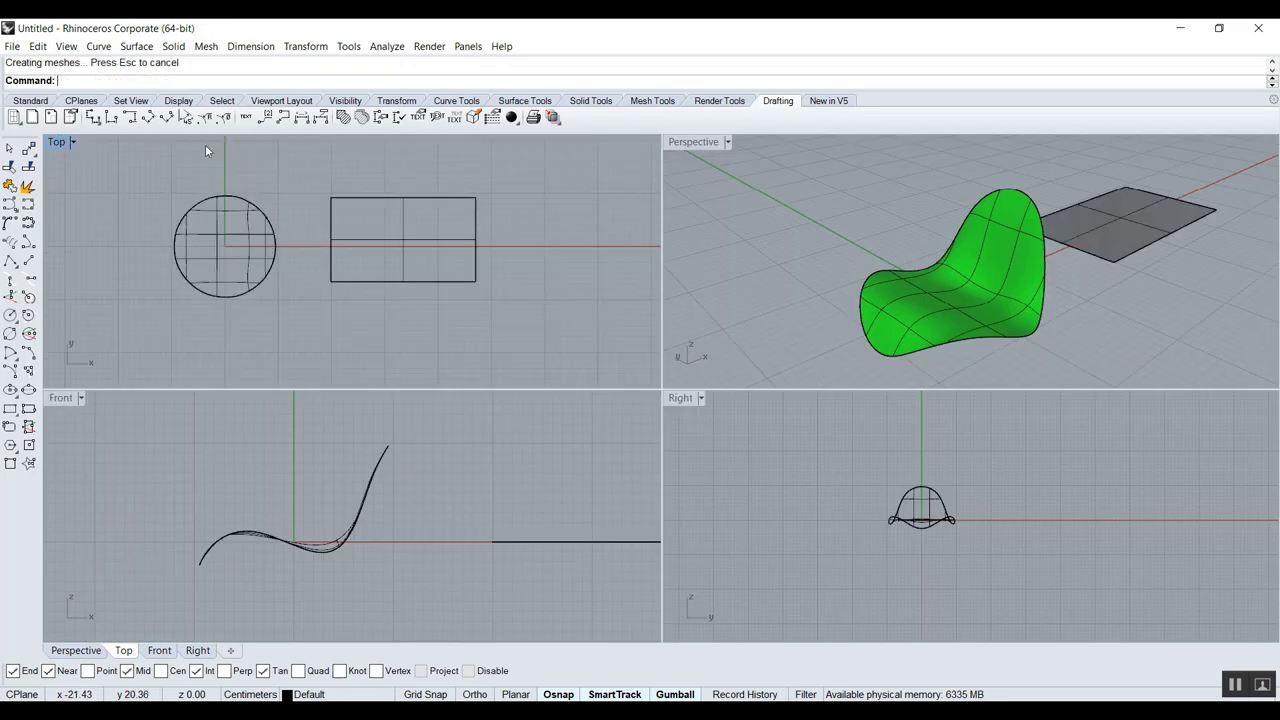
double_click(671, 145)
left_click(936, 323)
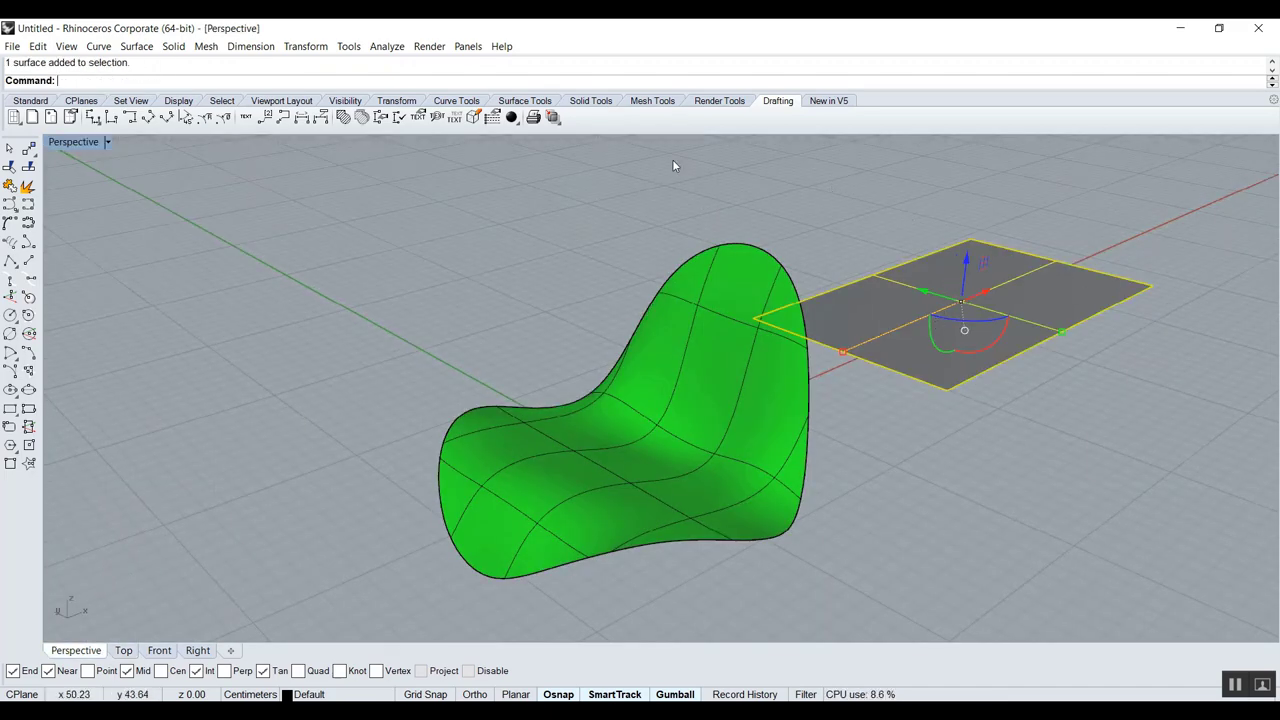
key("Delete")
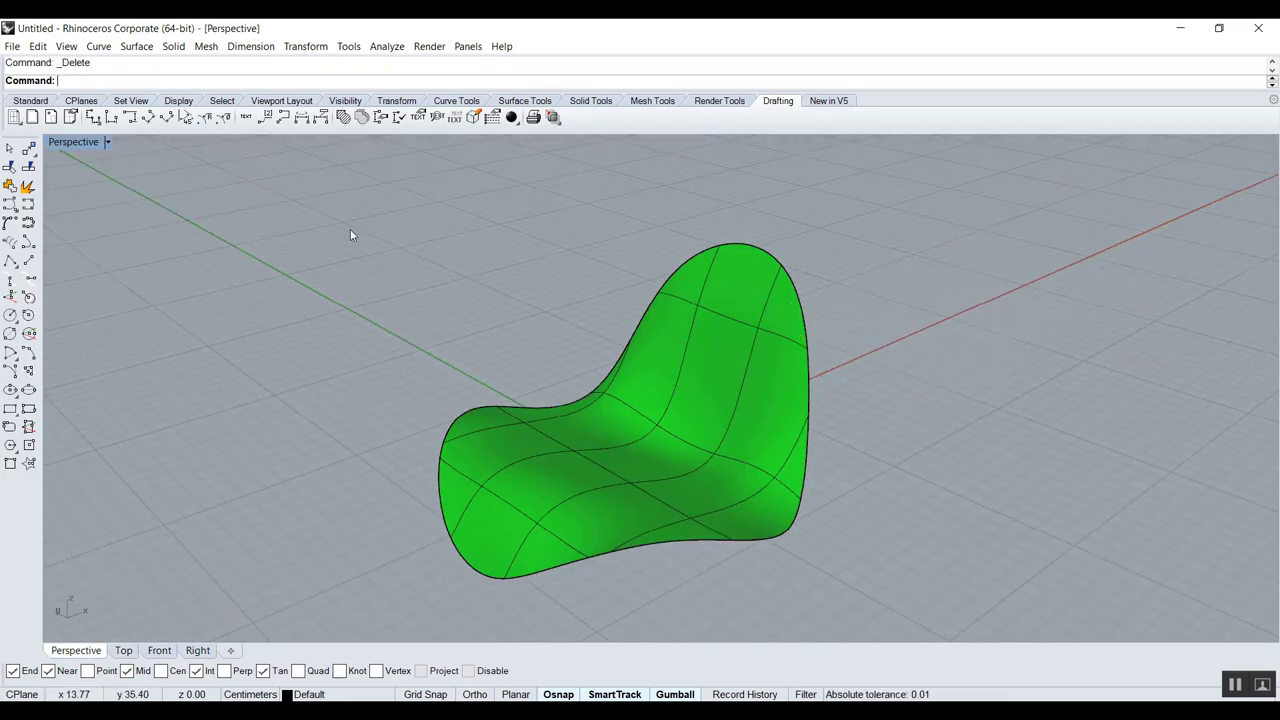
Back in four views, draw a new plane in Top to the right of the chair.
double_click(73, 141)
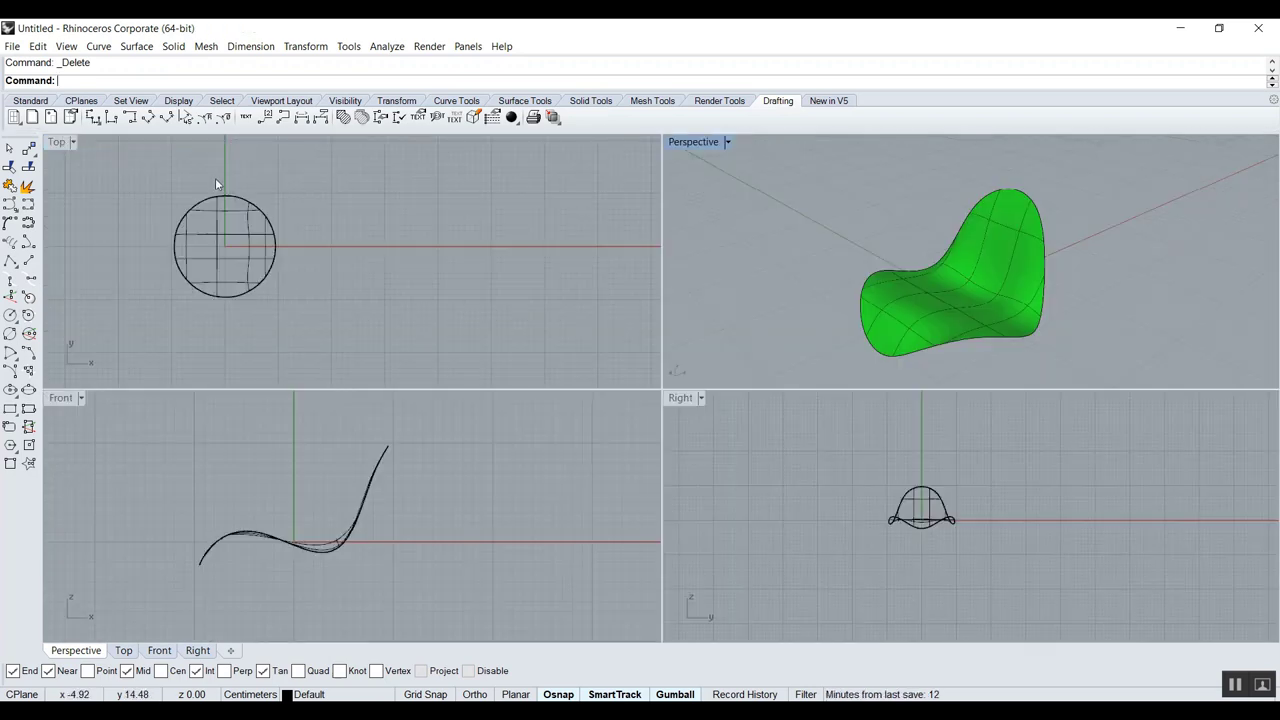
left_click(326, 211)
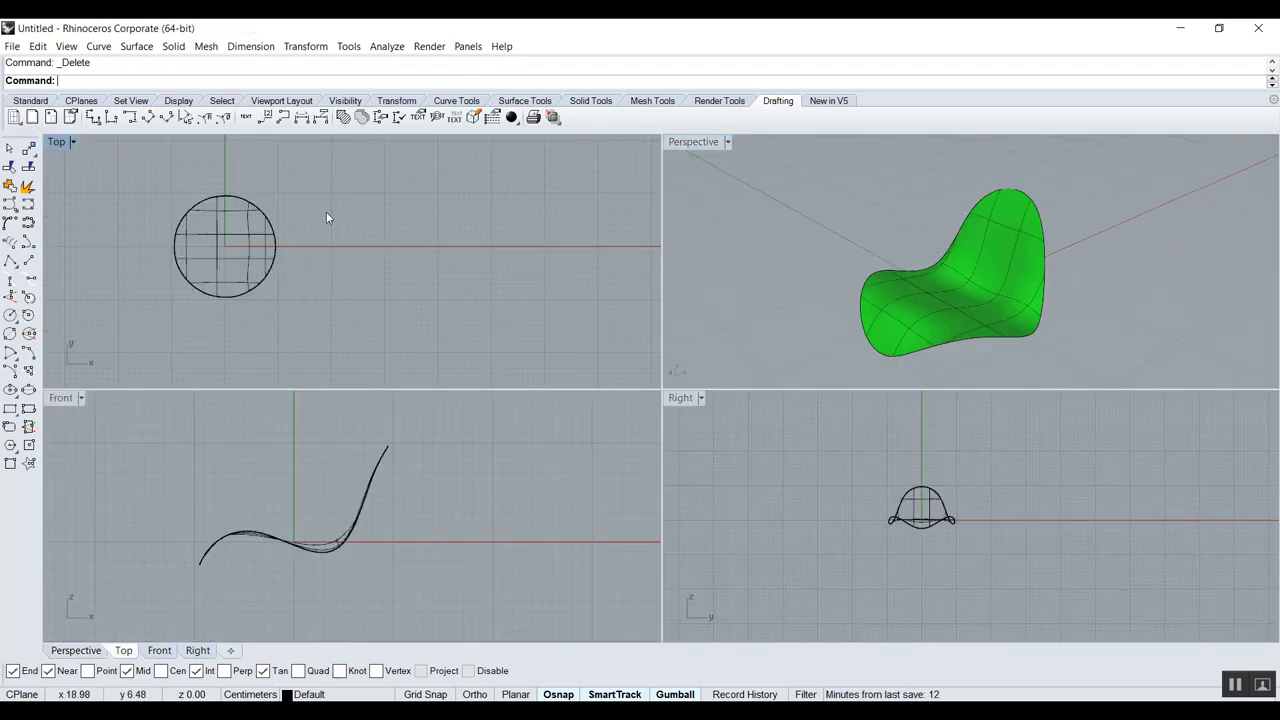
type("plane")
key("Return")
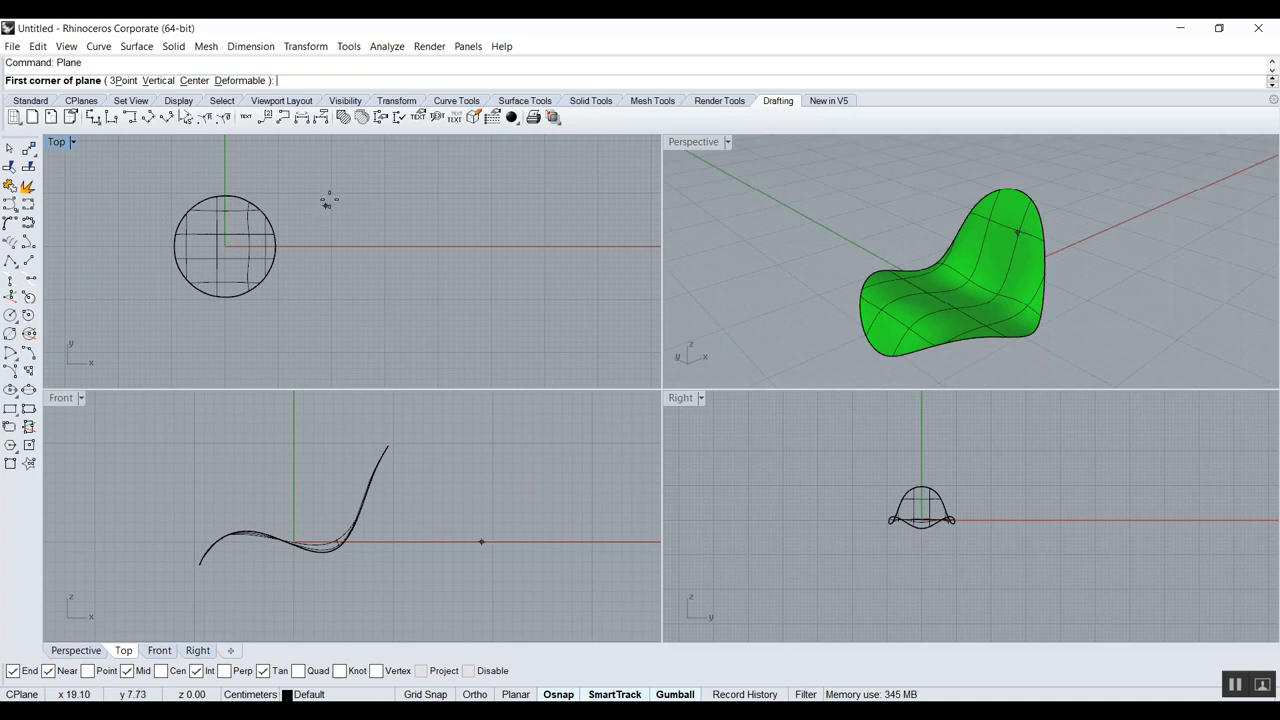
left_click(361, 194)
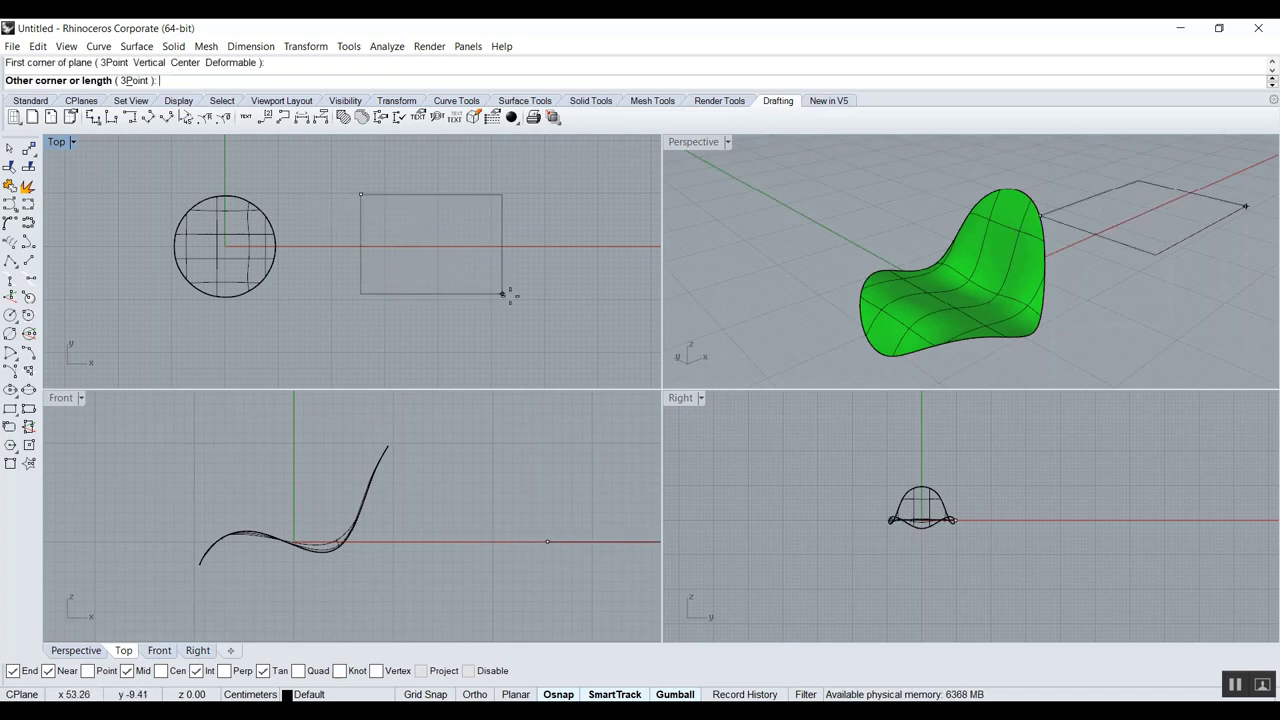
left_click(513, 296)
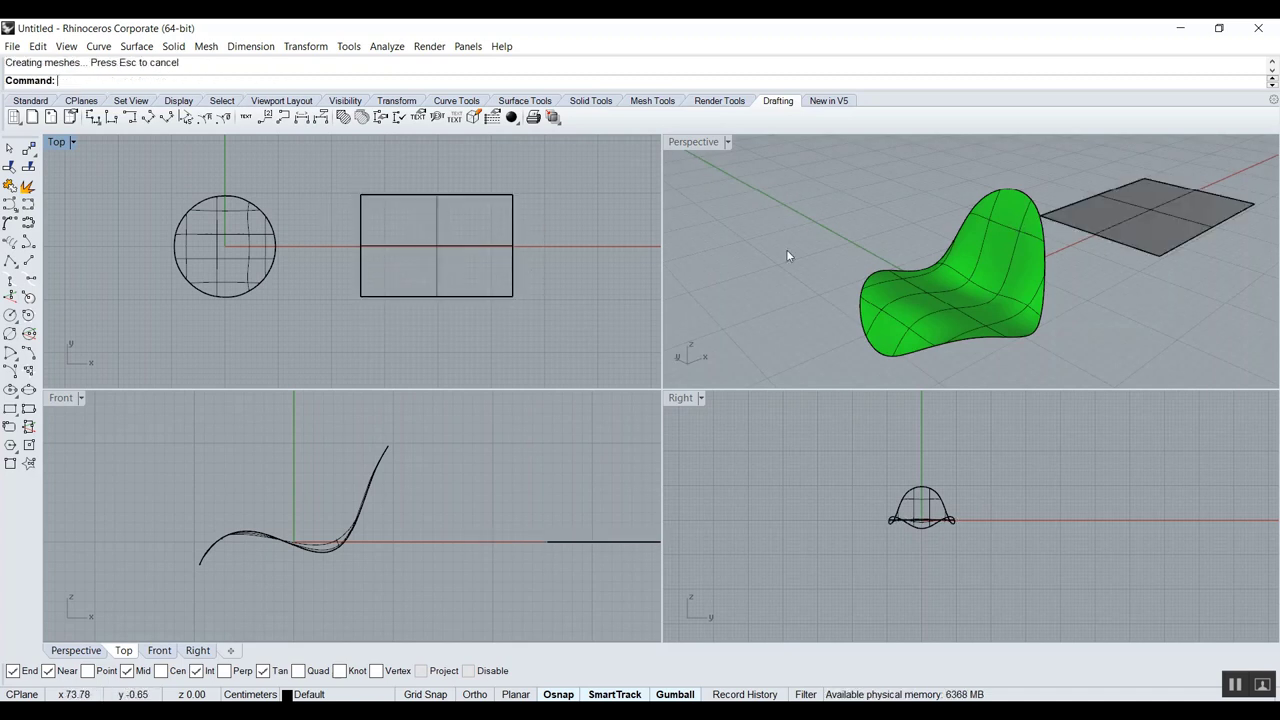
Draw a rectangle snapped to the plane's two opposite corners.
type("rec")
key("Return")
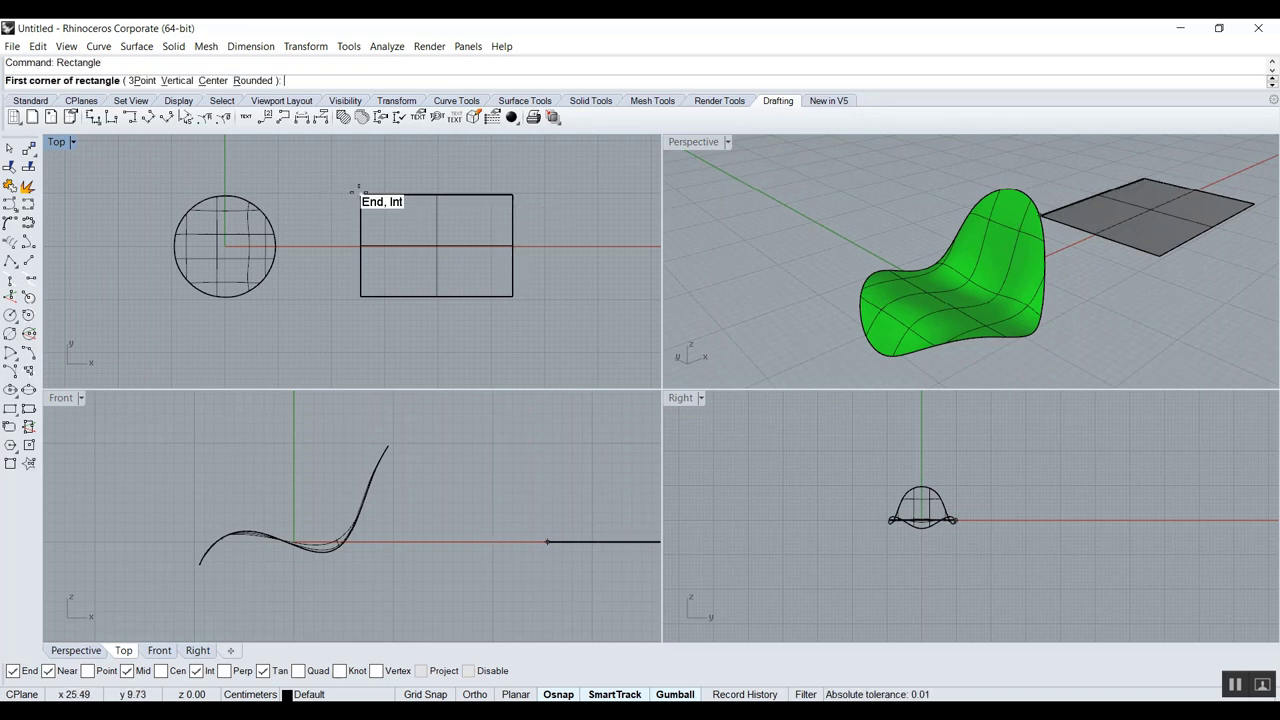
left_click(361, 195)
left_click(513, 295)
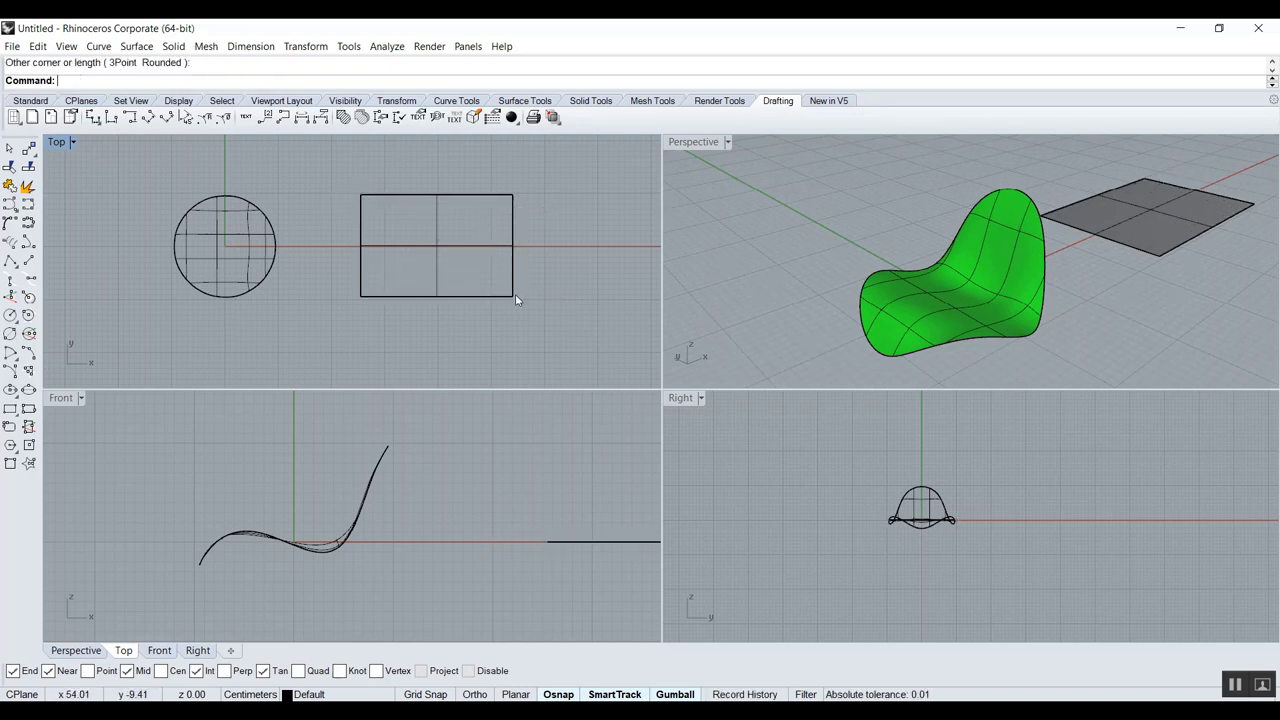
Hatch the plane surface with the Grid pattern at rotation 45 and scale 3.
left_click(467, 199)
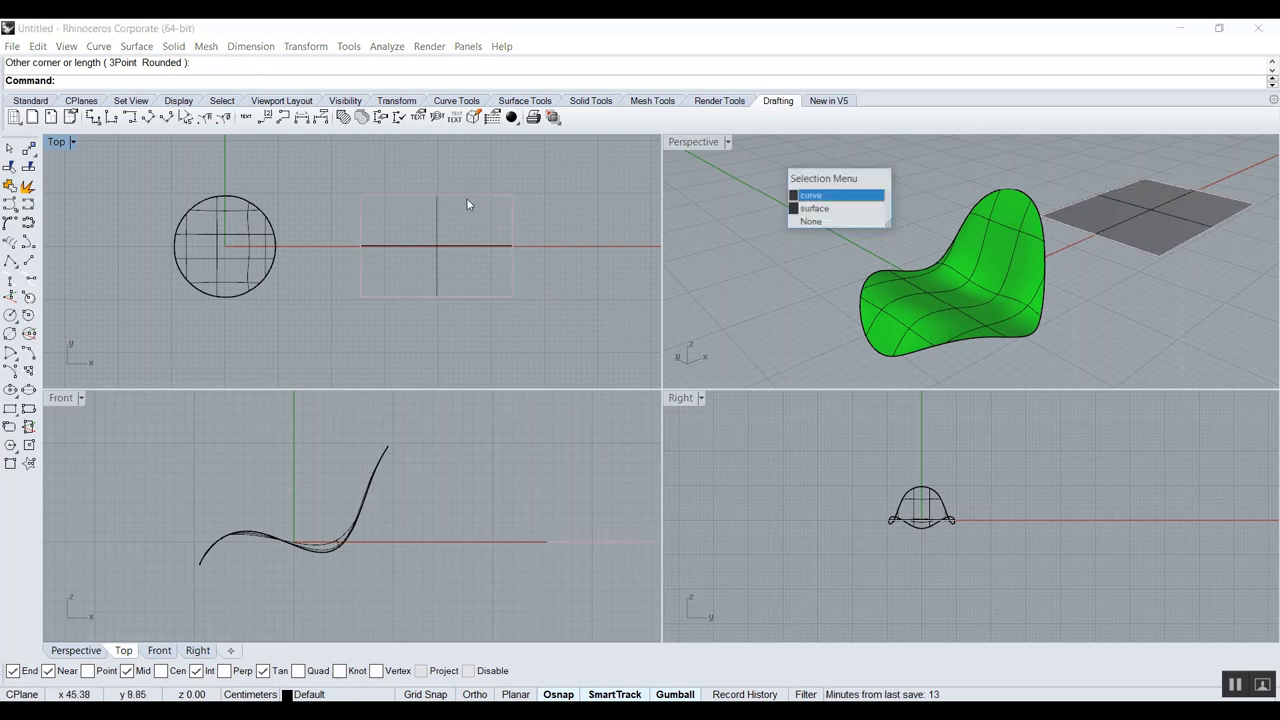
left_click(814, 209)
type("H")
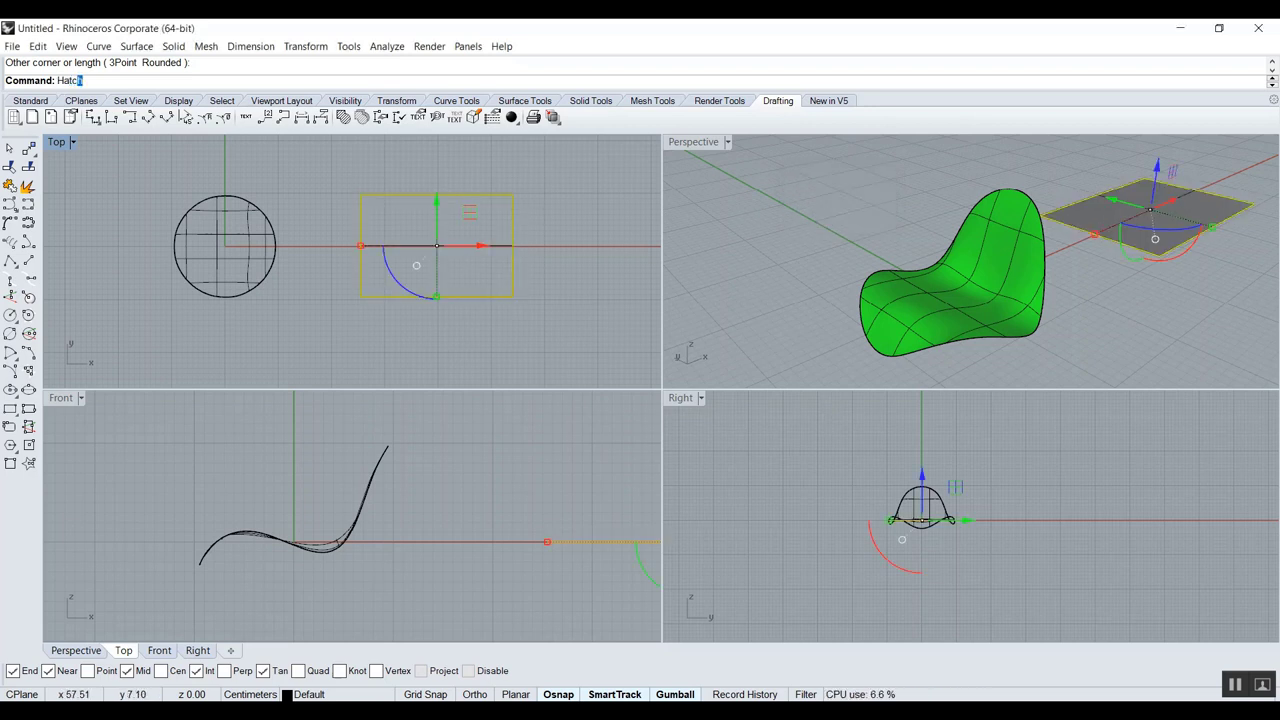
type("atc")
key("Return")
left_click(314, 238)
mouse_move(345, 355)
left_mouse_down()
mouse_move(318, 357)
mouse_move(330, 375)
mouse_move(286, 373)
mouse_move(282, 352)
left_mouse_up()
type("45")
type("3")
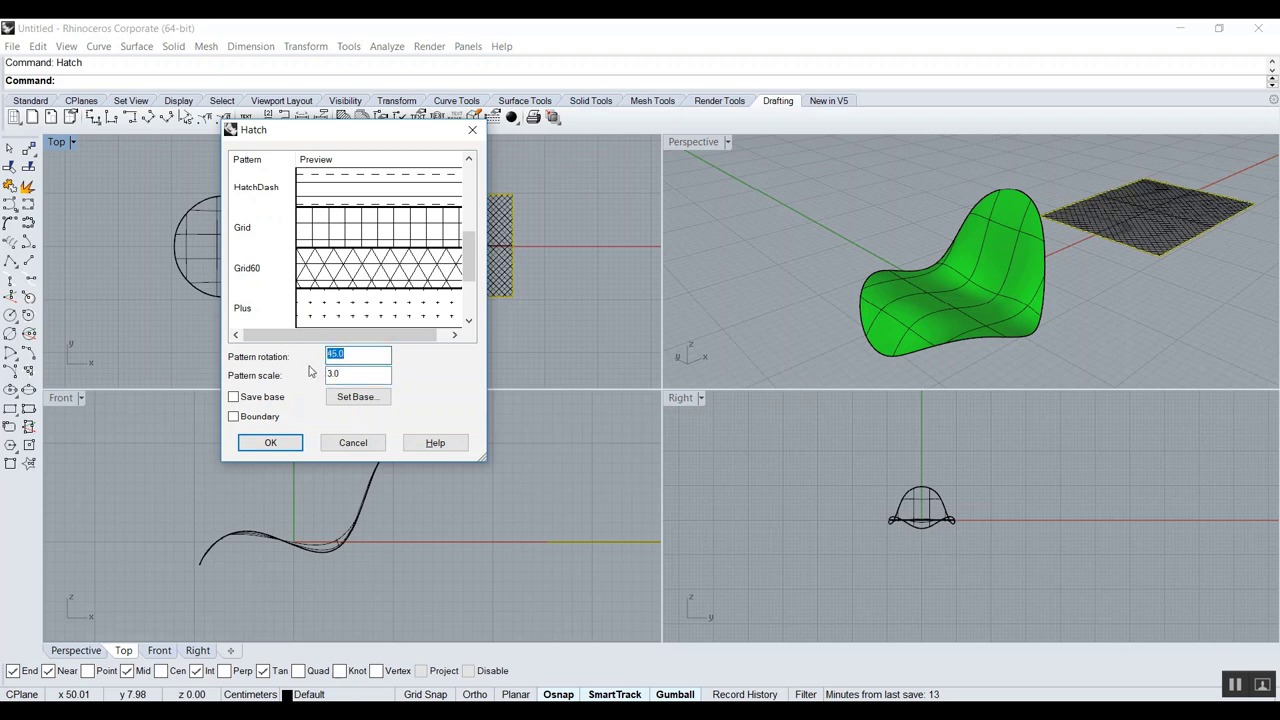
left_click(283, 437)
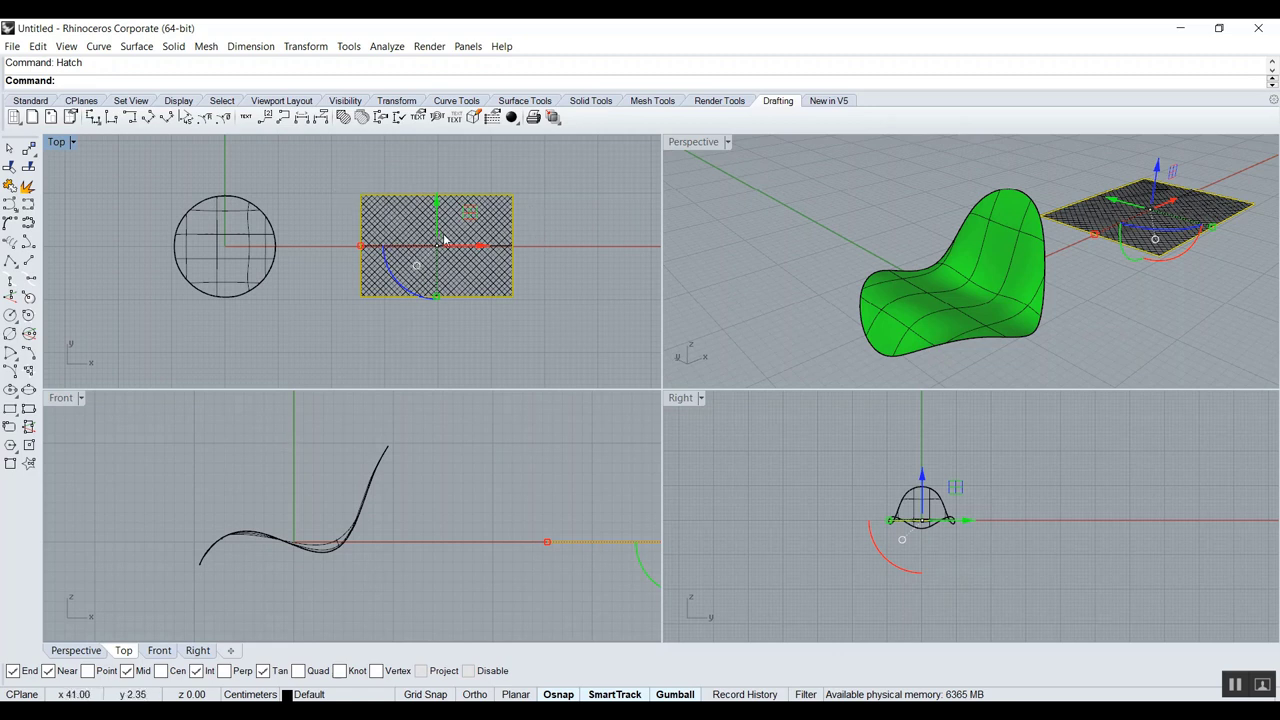
key("Escape")
left_click(443, 233)
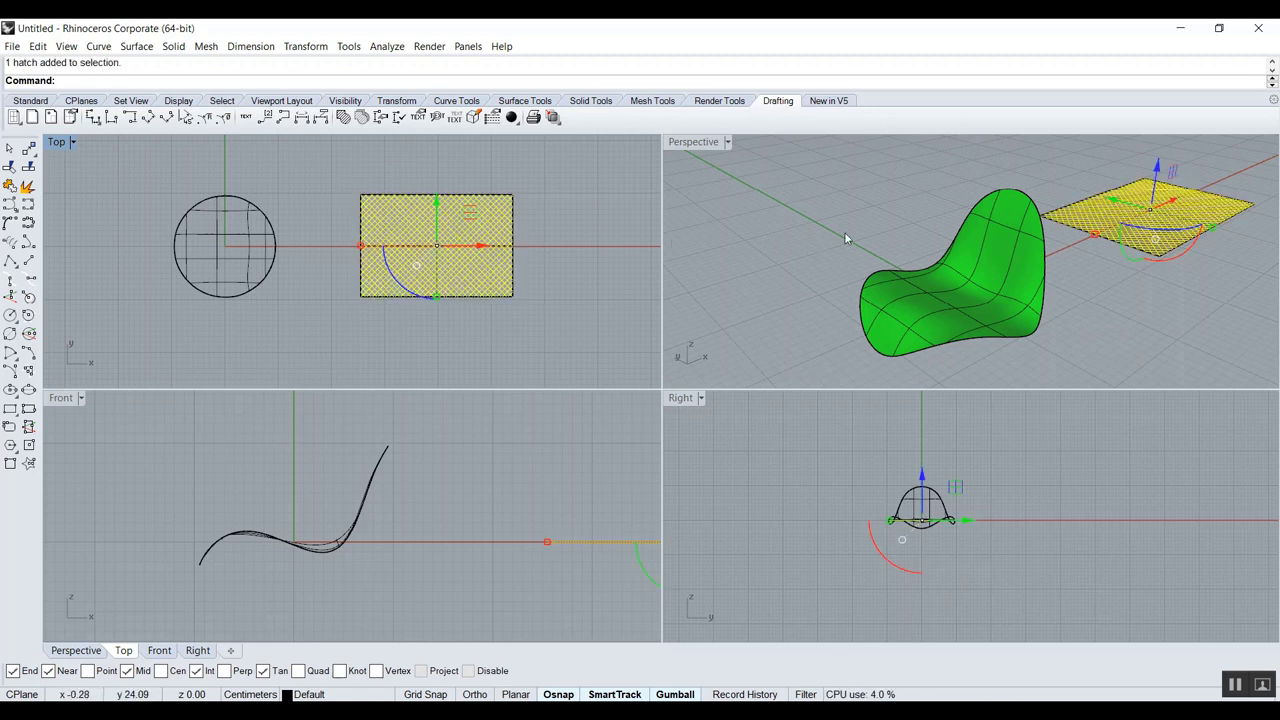
In a maximized Perspective view, explode the grid hatch into separate curves.
double_click(694, 141)
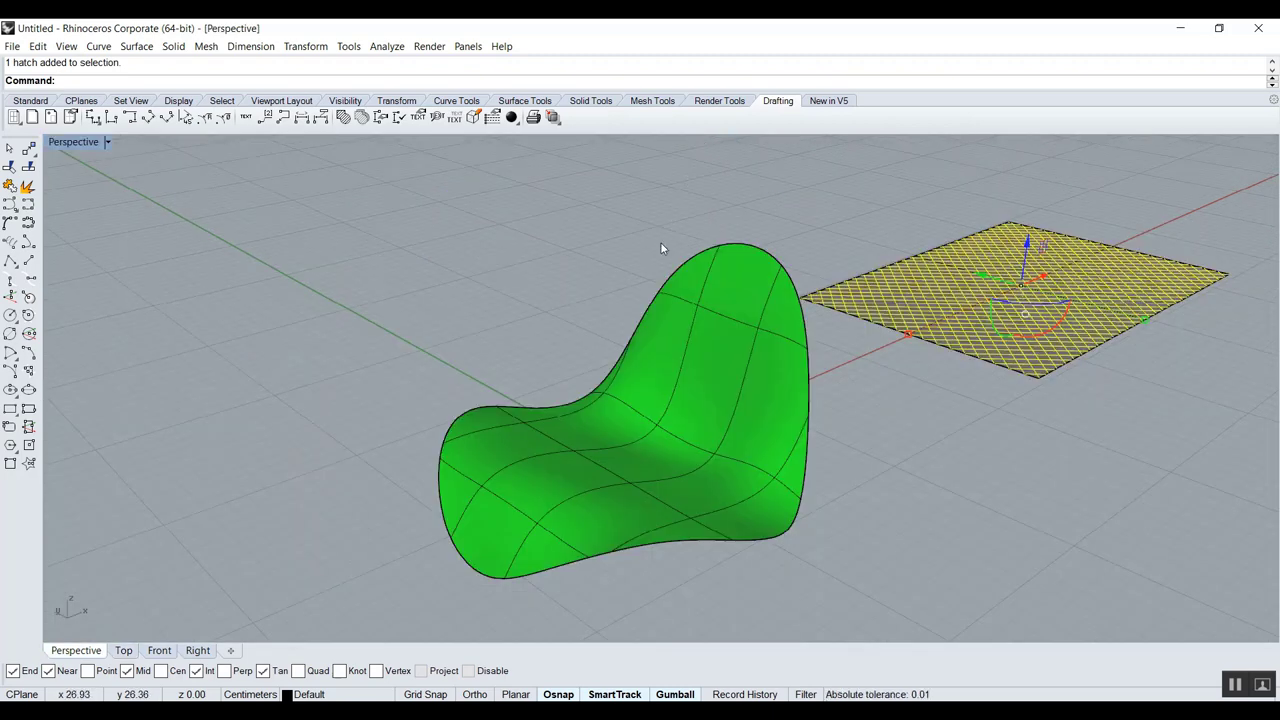
key("ctrl+shift+e")
scroll(720, 380, "up", 3)
right_click_drag(720, 380, 740, 351)
type("Ex")
type("plode")
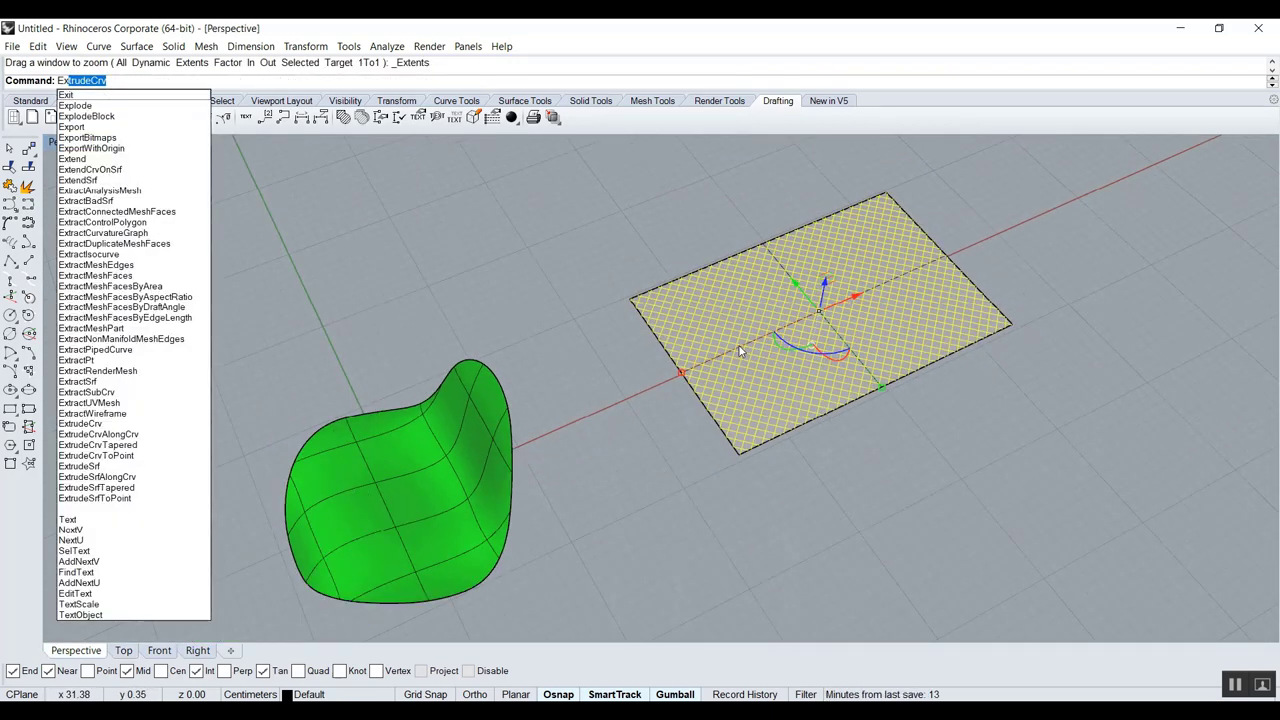
key("Return")
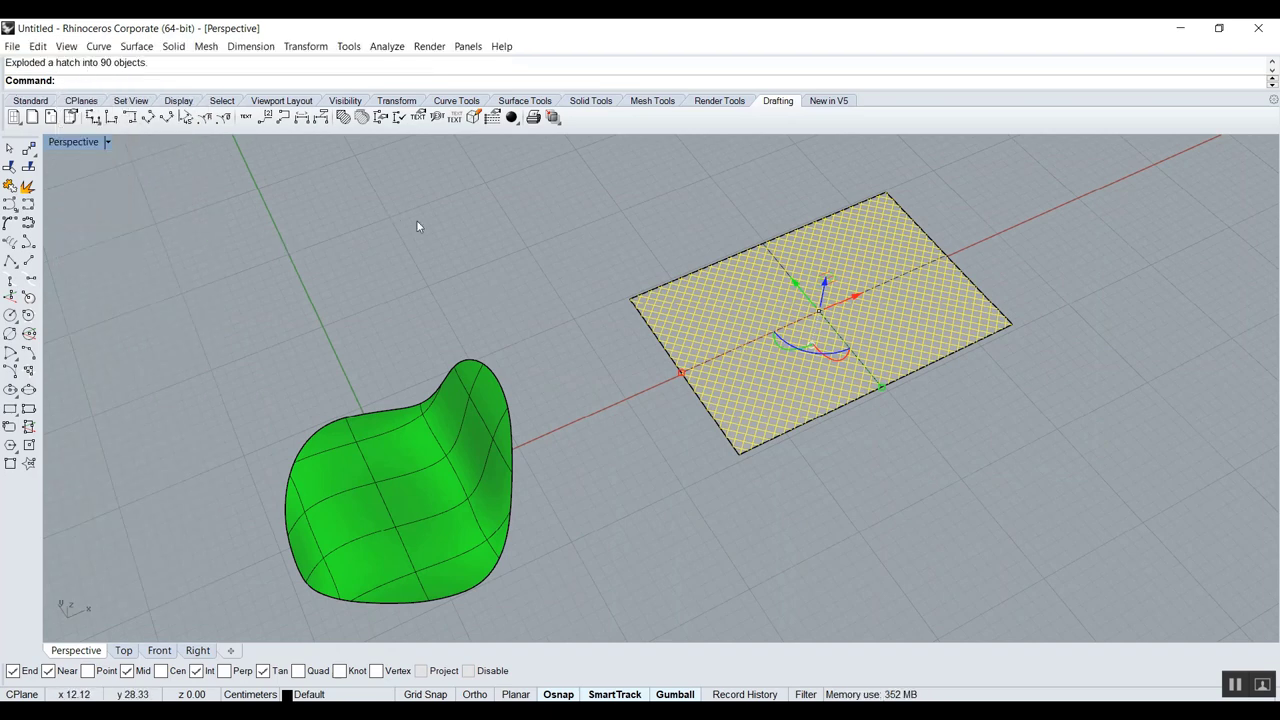
Flow the grid curves from the flat plane onto the green chair surface, then select the plane and its curves.
type("Flow")
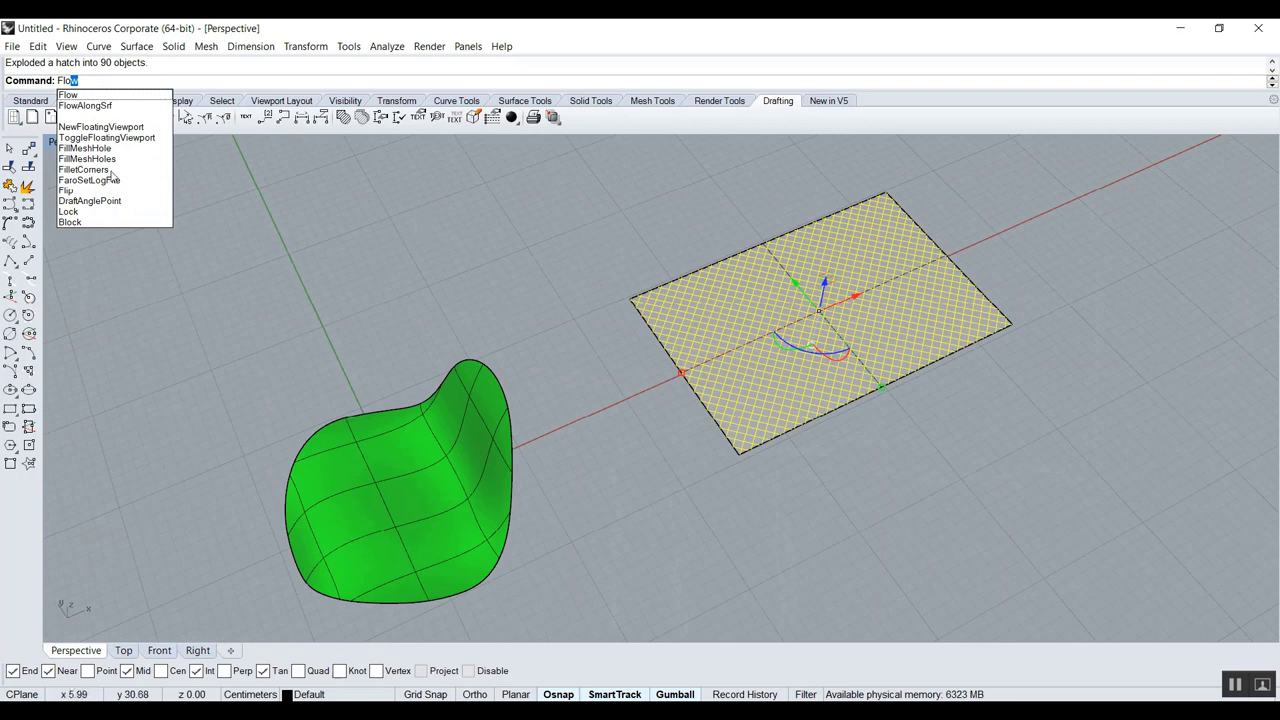
left_click(100, 106)
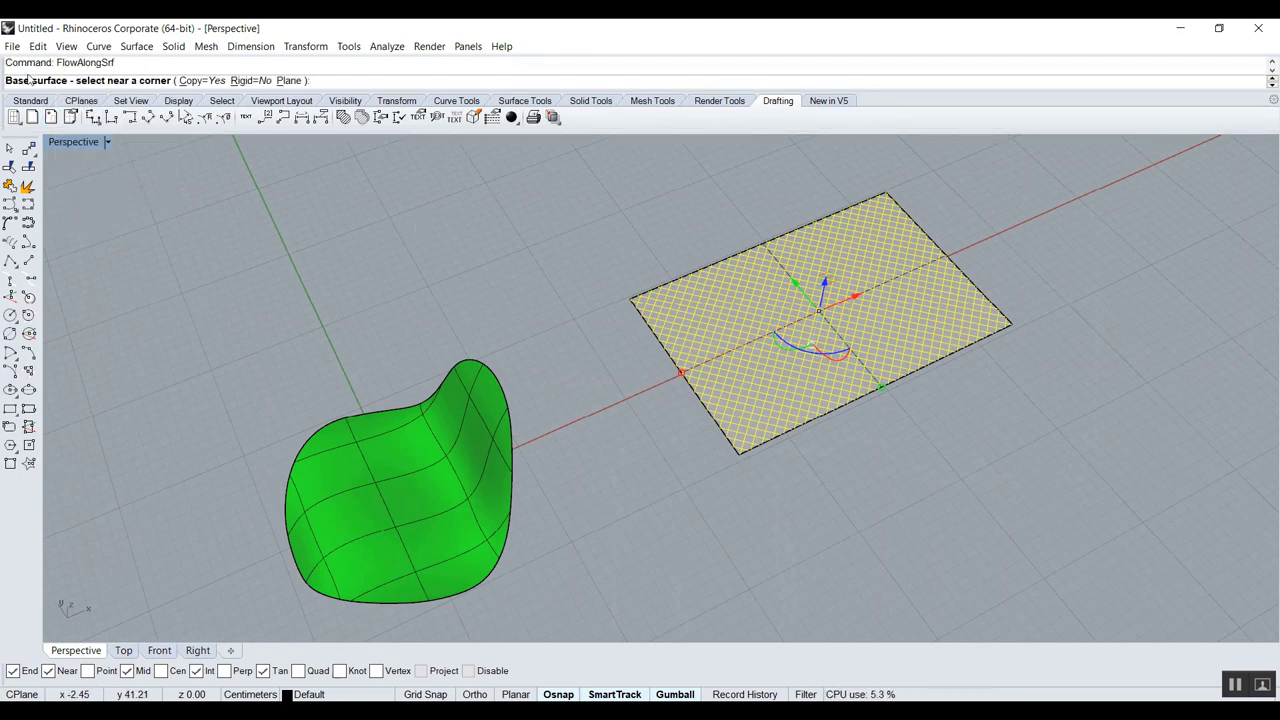
left_click(629, 300)
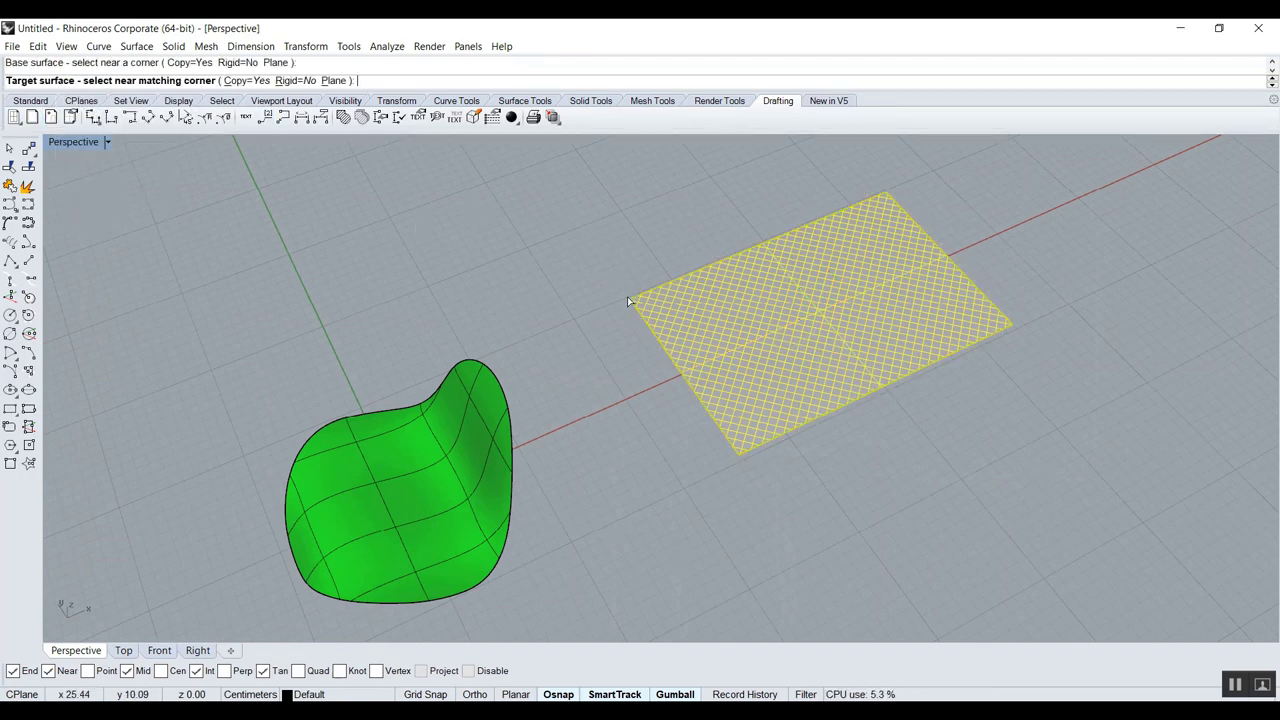
left_click(296, 457)
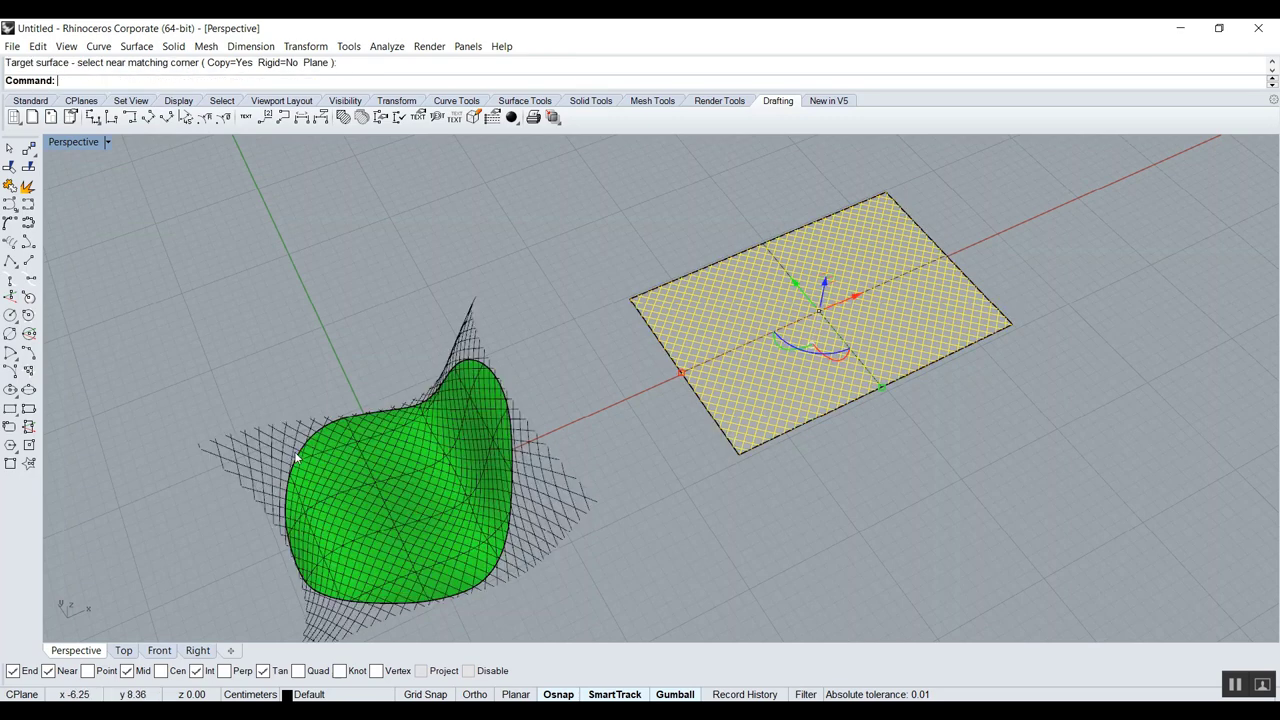
right_click_drag(560, 413, 795, 318)
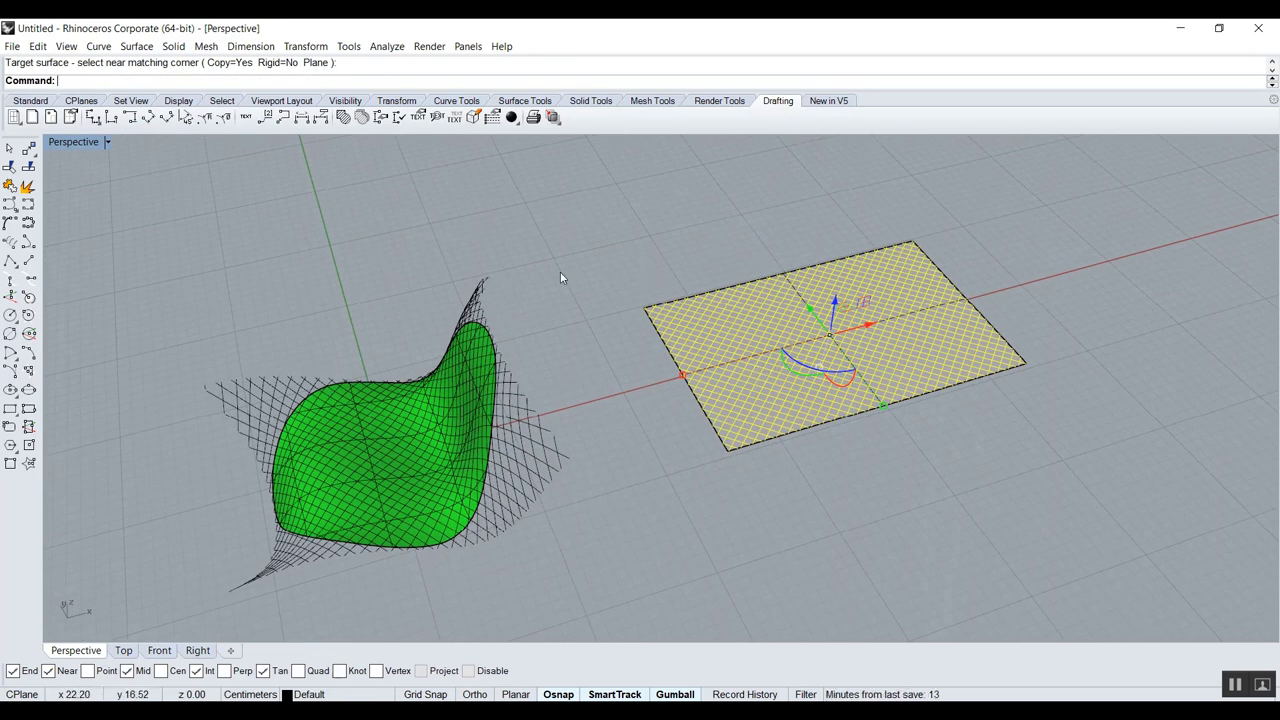
left_click(609, 236)
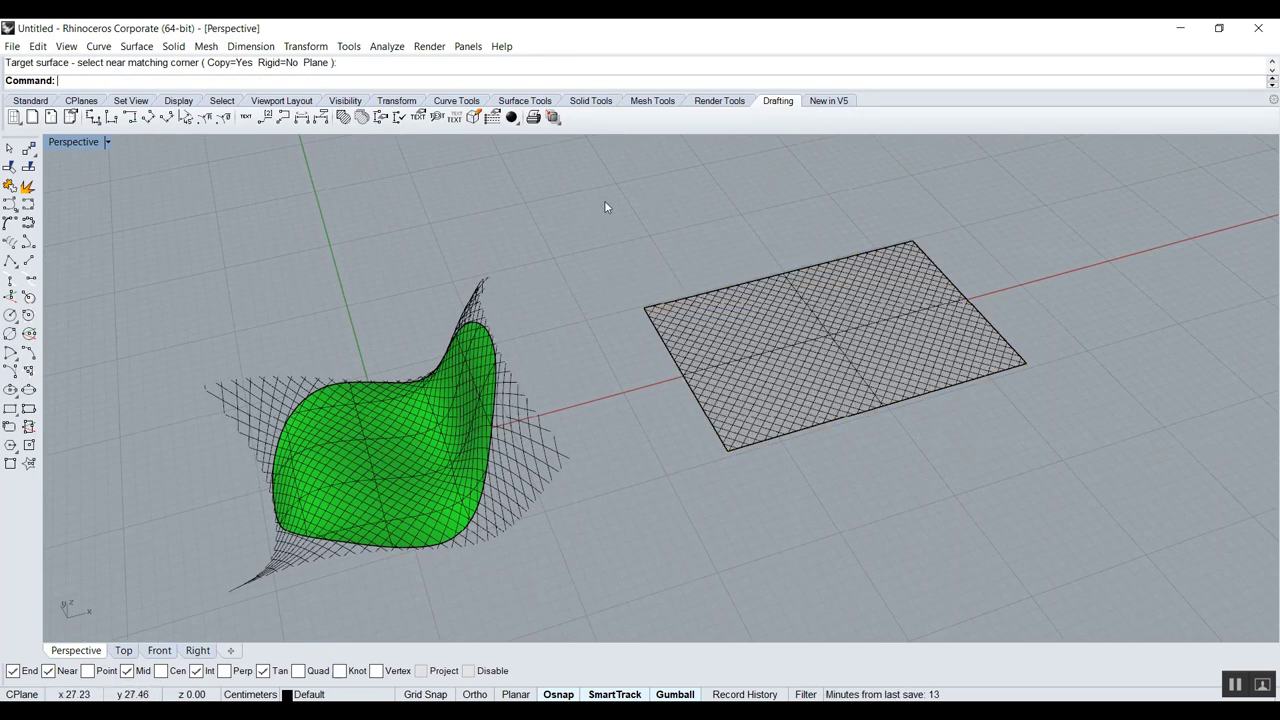
left_click_drag(600, 207, 1275, 516)
Delete the flat plane and its original grid curves.
key("Delete")
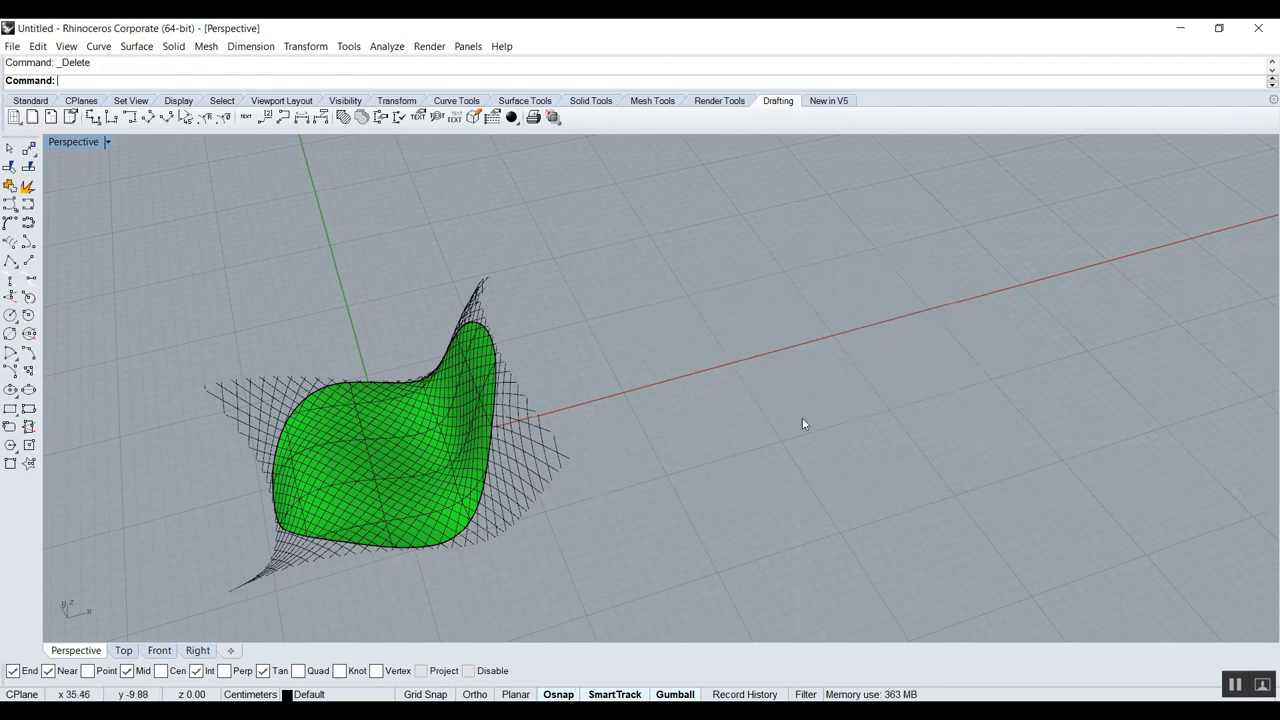
scroll(514, 388, "up", 3)
right_click_drag(552, 388, 807, 341, "shift")
scroll(651, 371, "up", 6)
left_click(758, 220)
key("Escape")
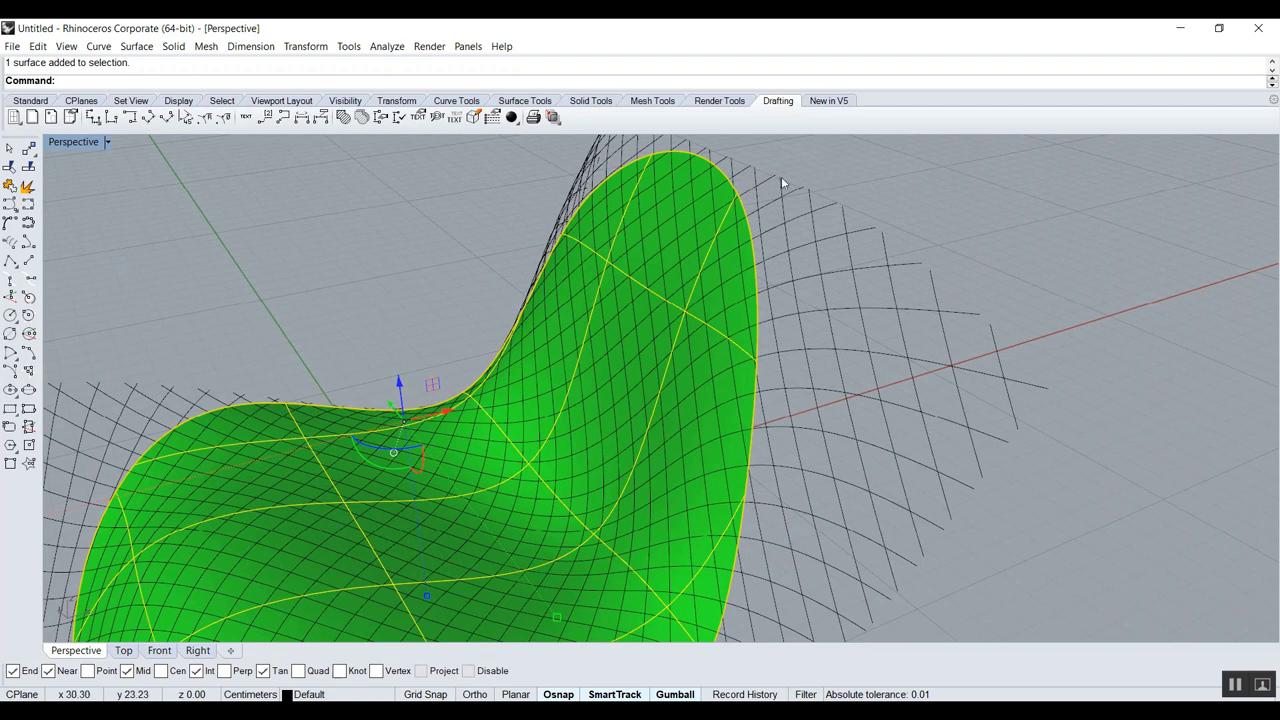
left_click(848, 154)
Duplicate the chair surface's boundary edge as a curve with DupEdge.
type("DupEdge")
key("Return")
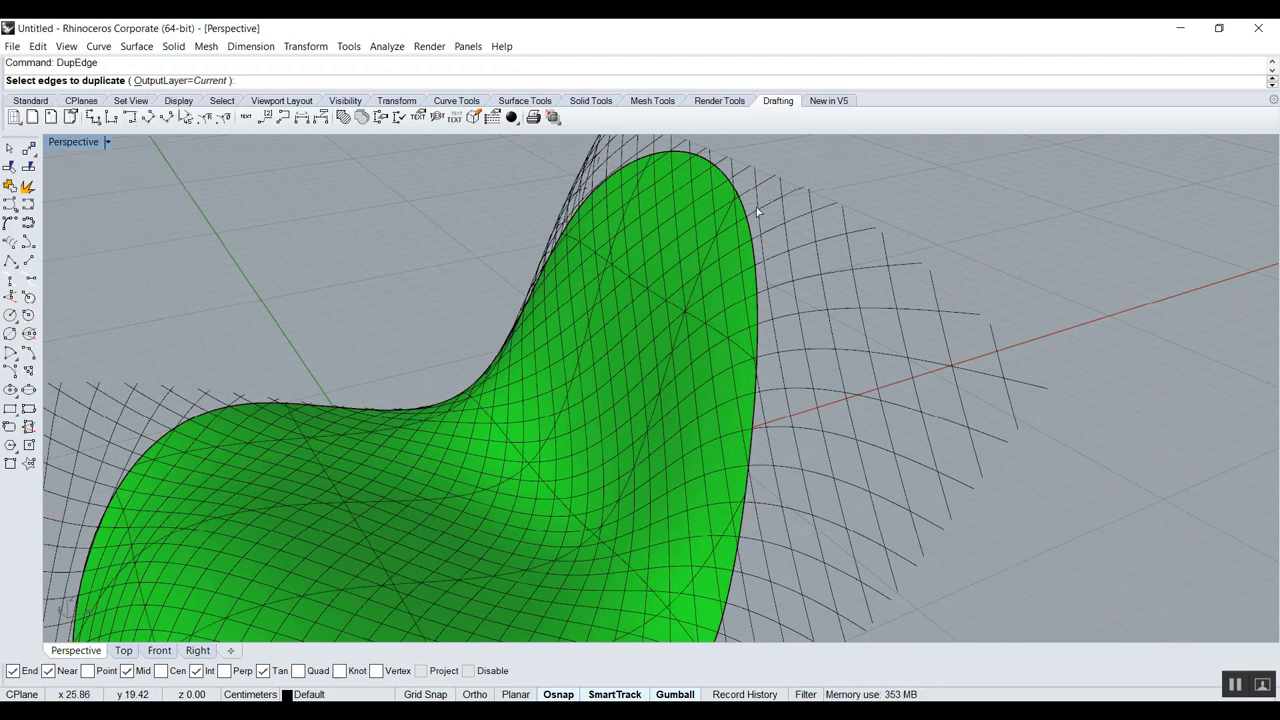
left_click(745, 210)
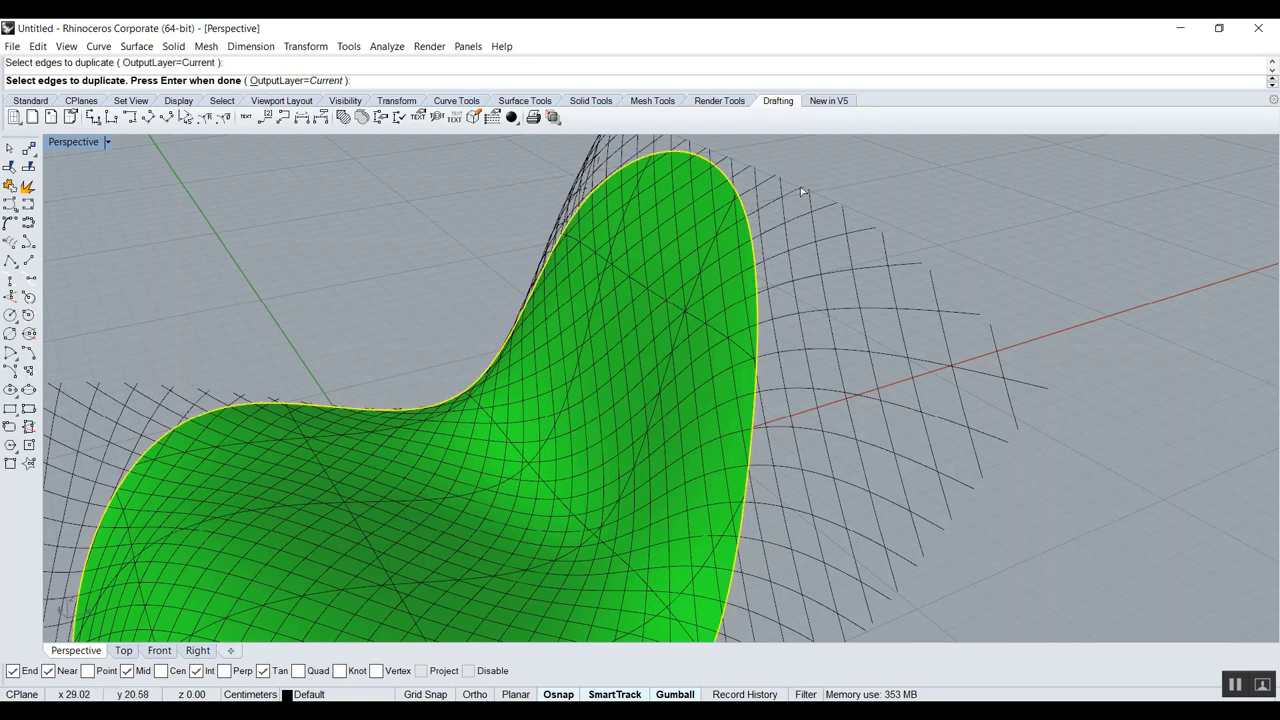
key("Return")
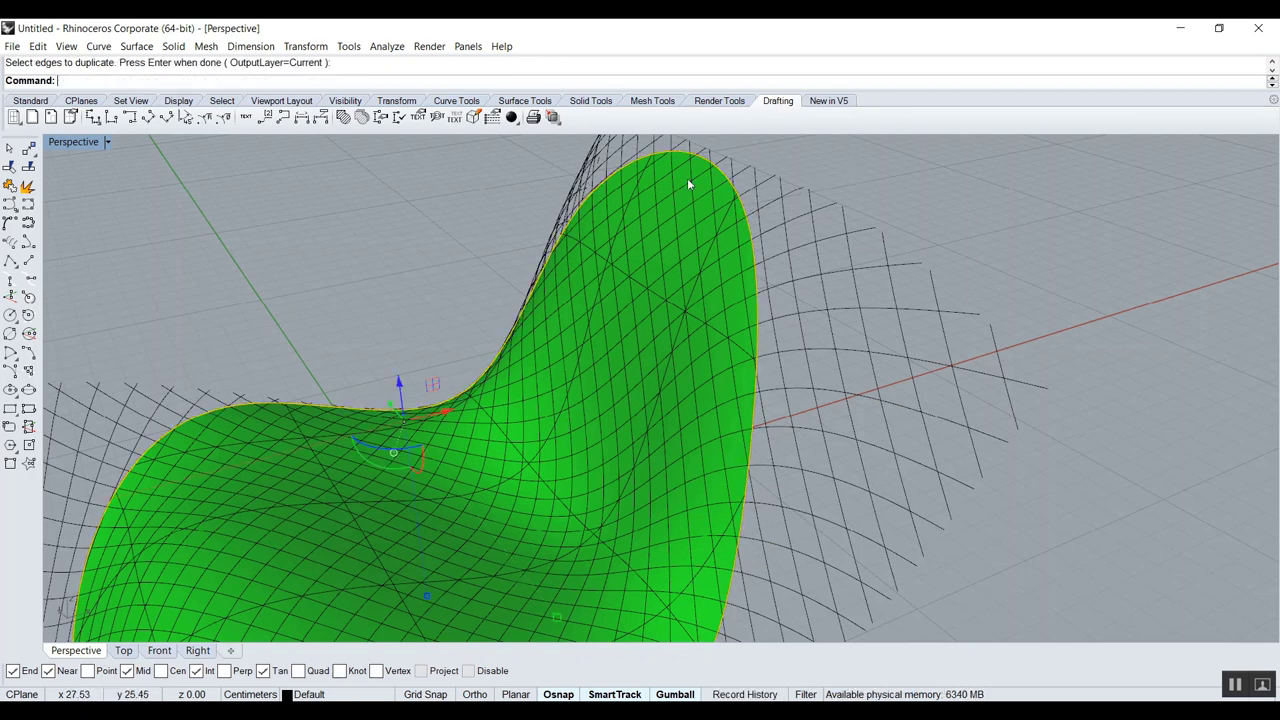
Delete the green chair surface, keeping only the curves.
scroll(679, 247, "up", 3)
left_click(730, 251)
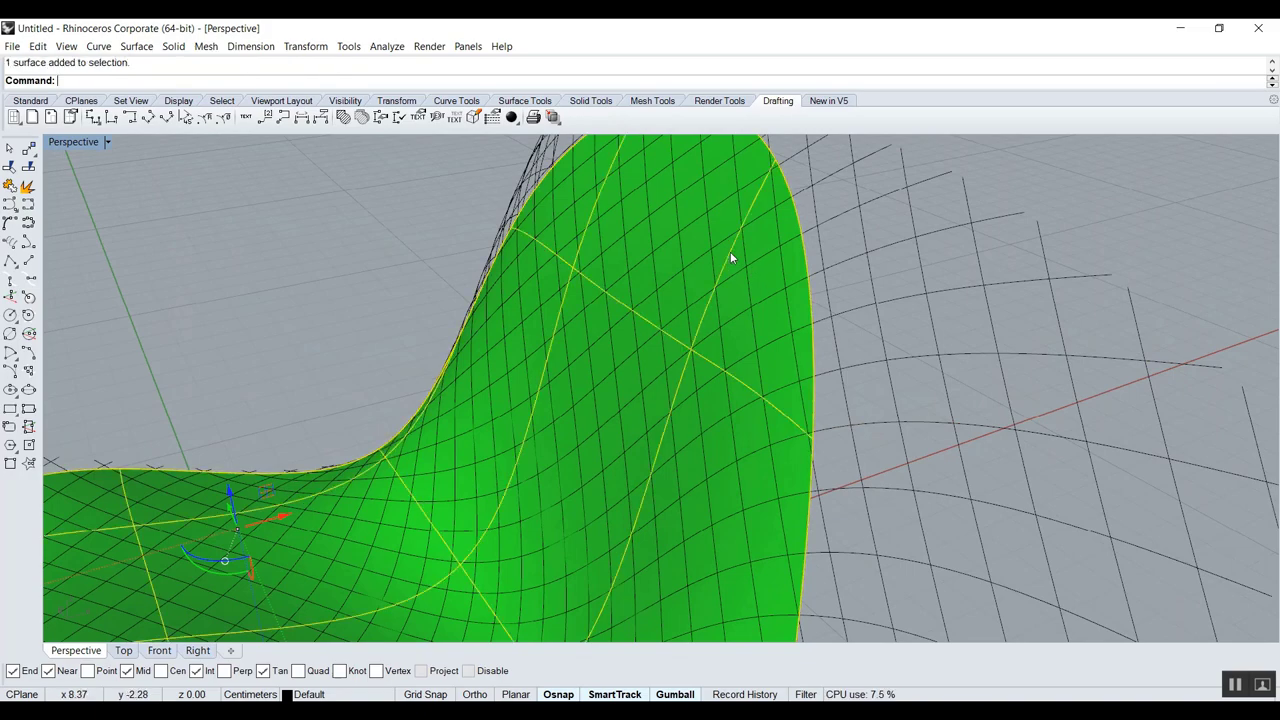
key("Delete")
scroll(734, 256, "down", 5)
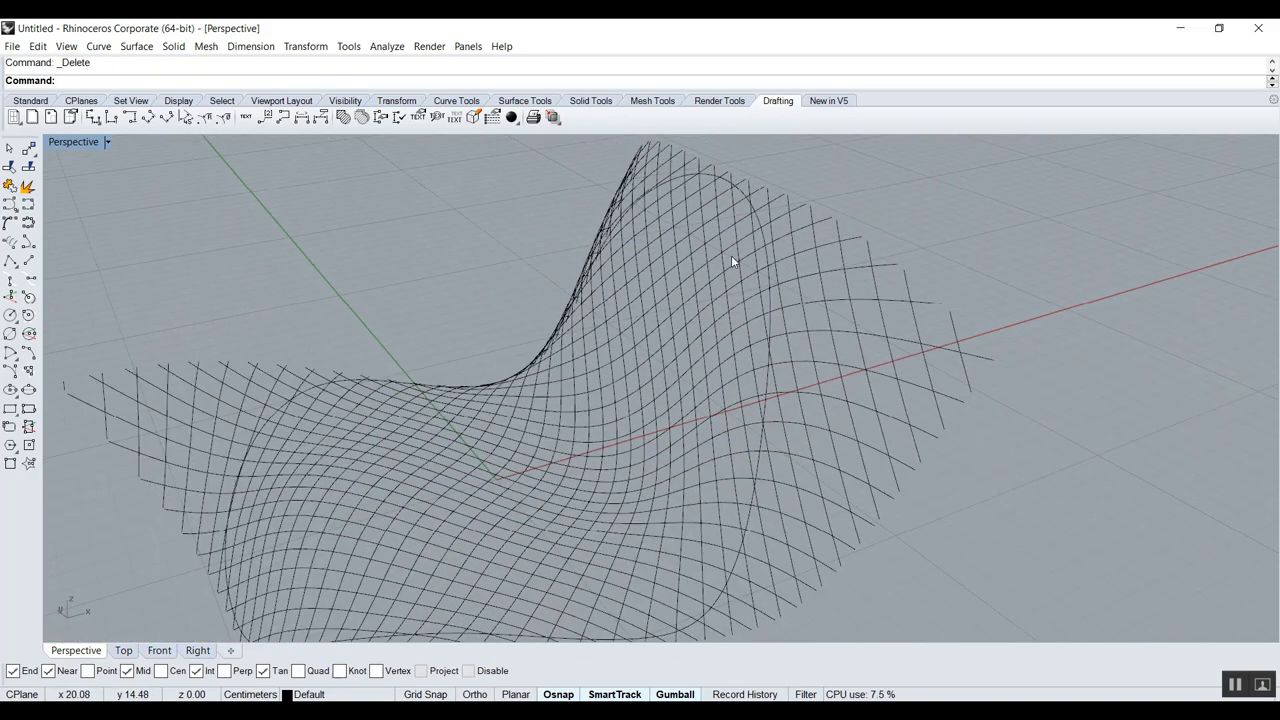
right_click_drag(762, 267, 764, 271)
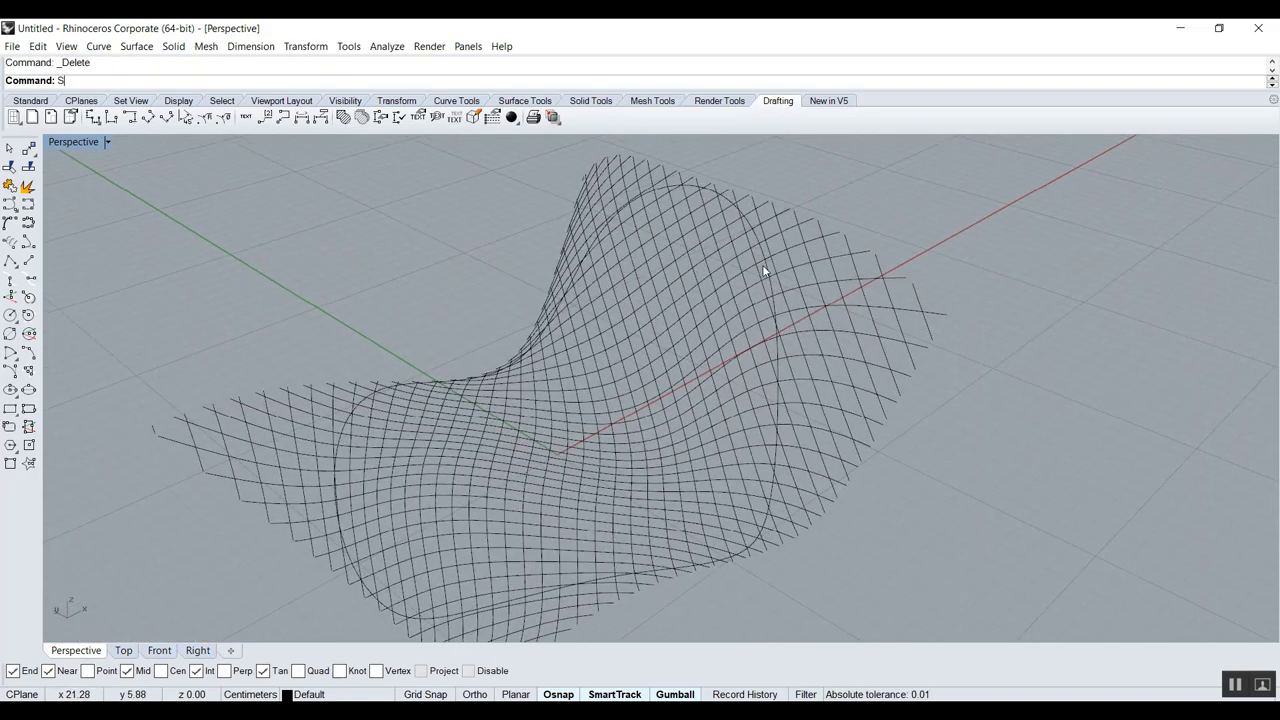
Split the 61 grid curves with the chair-edge outline as cutter, producing 183 pieces.
key("Escape")
type("Split")
key("Return")
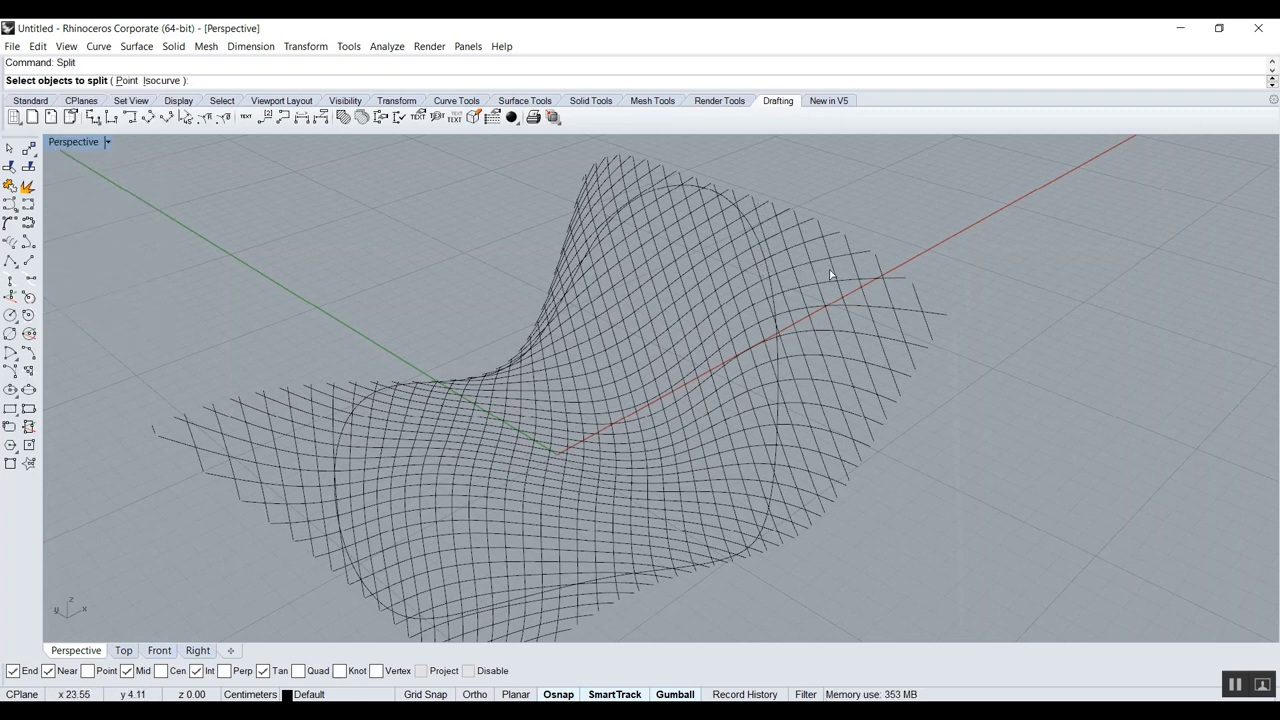
scroll(840, 330, "down", 3)
left_click_drag(305, 178, 1003, 622)
scroll(915, 495, "up", 5)
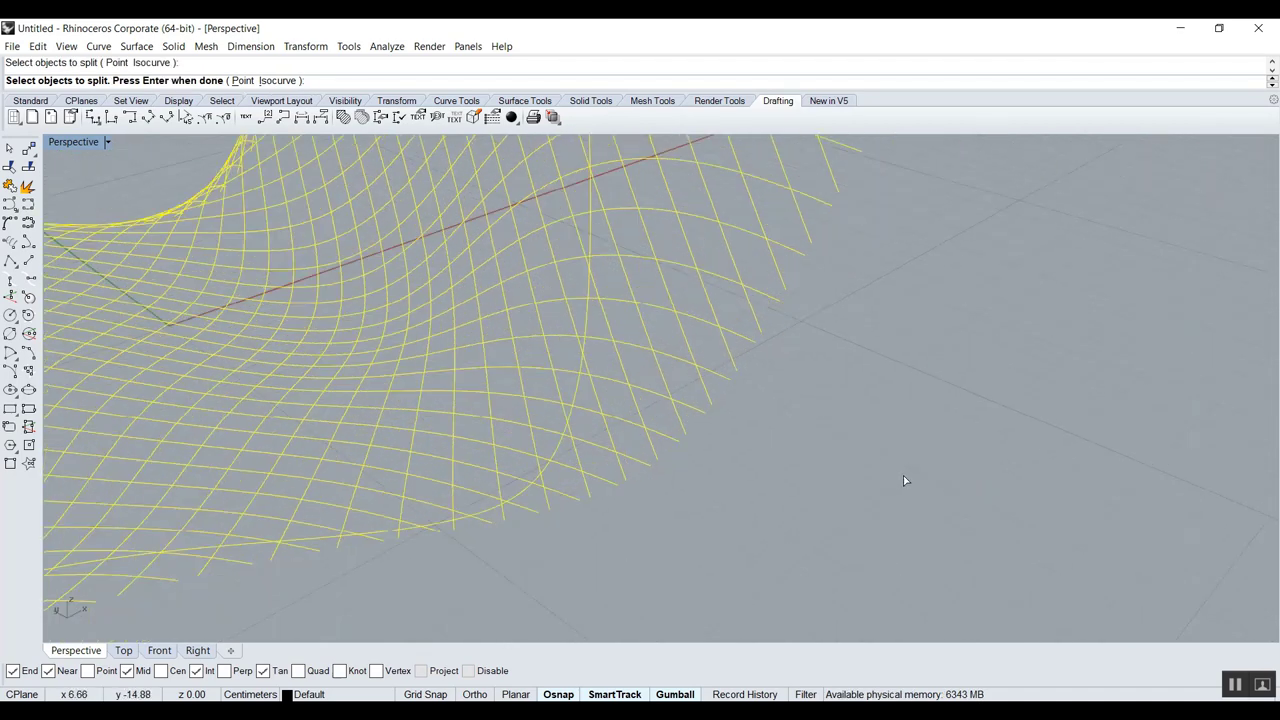
left_click(588, 330)
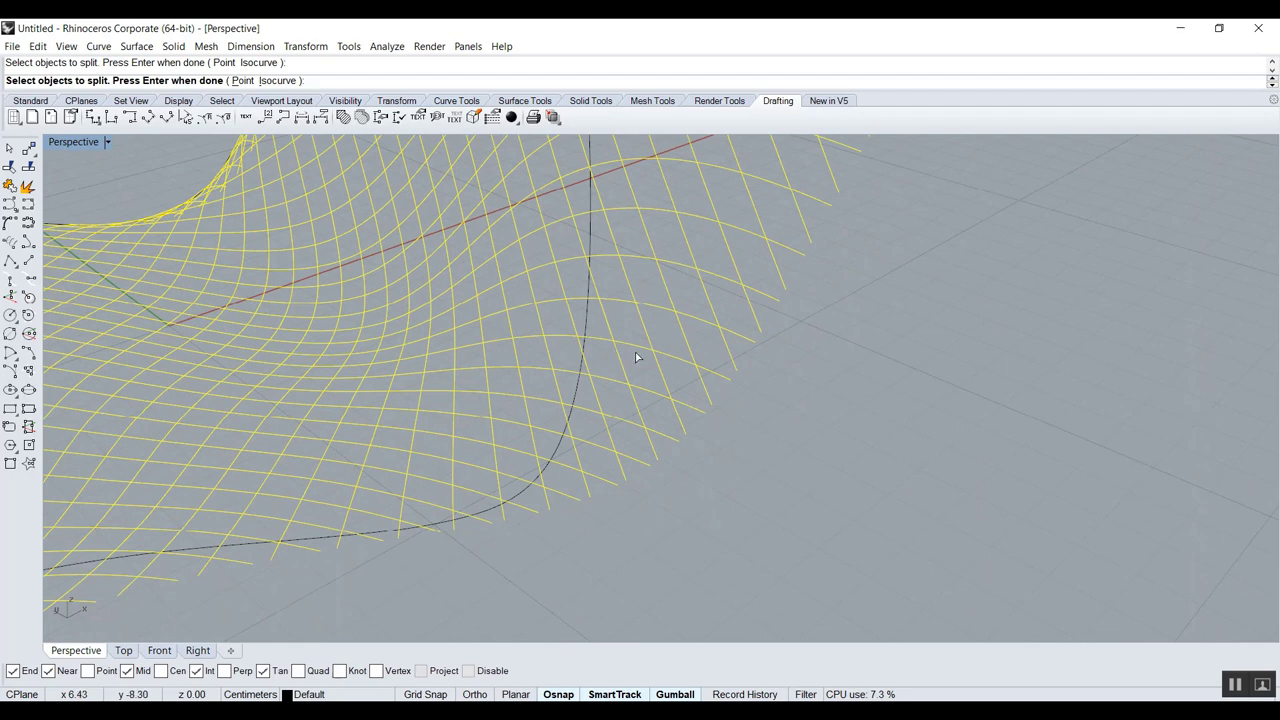
key("Return")
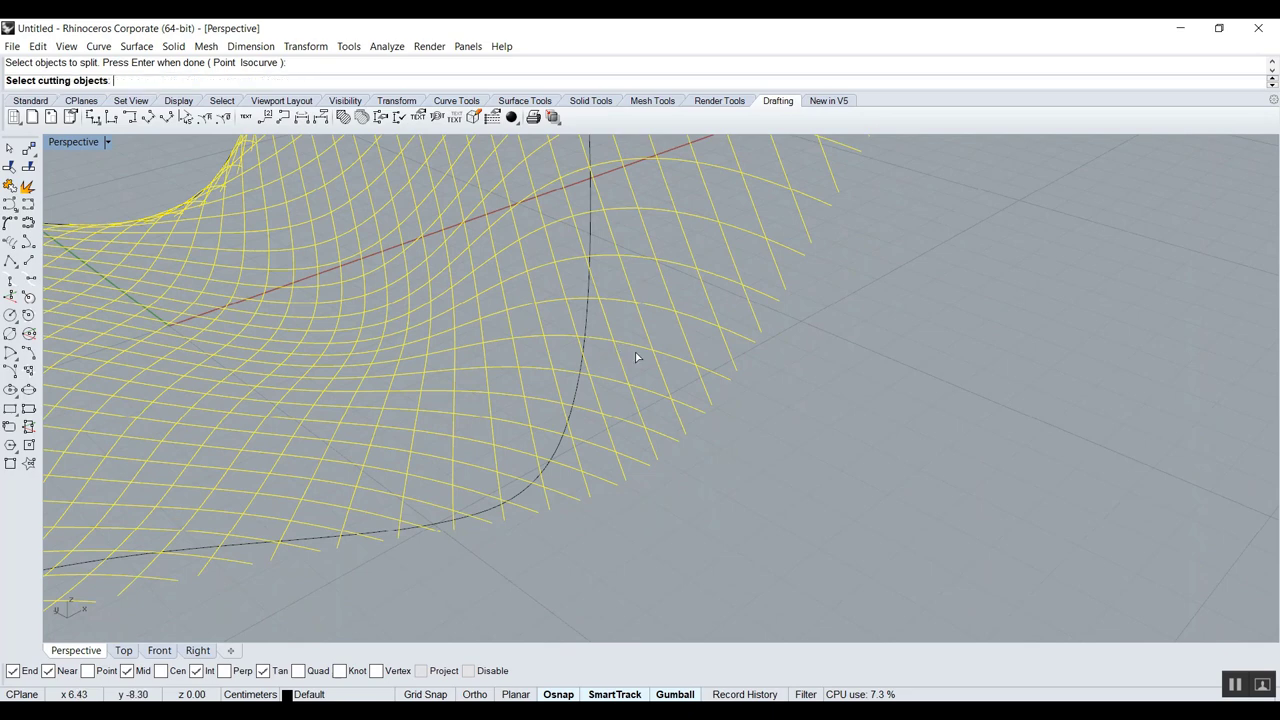
left_click(580, 319)
key("Return")
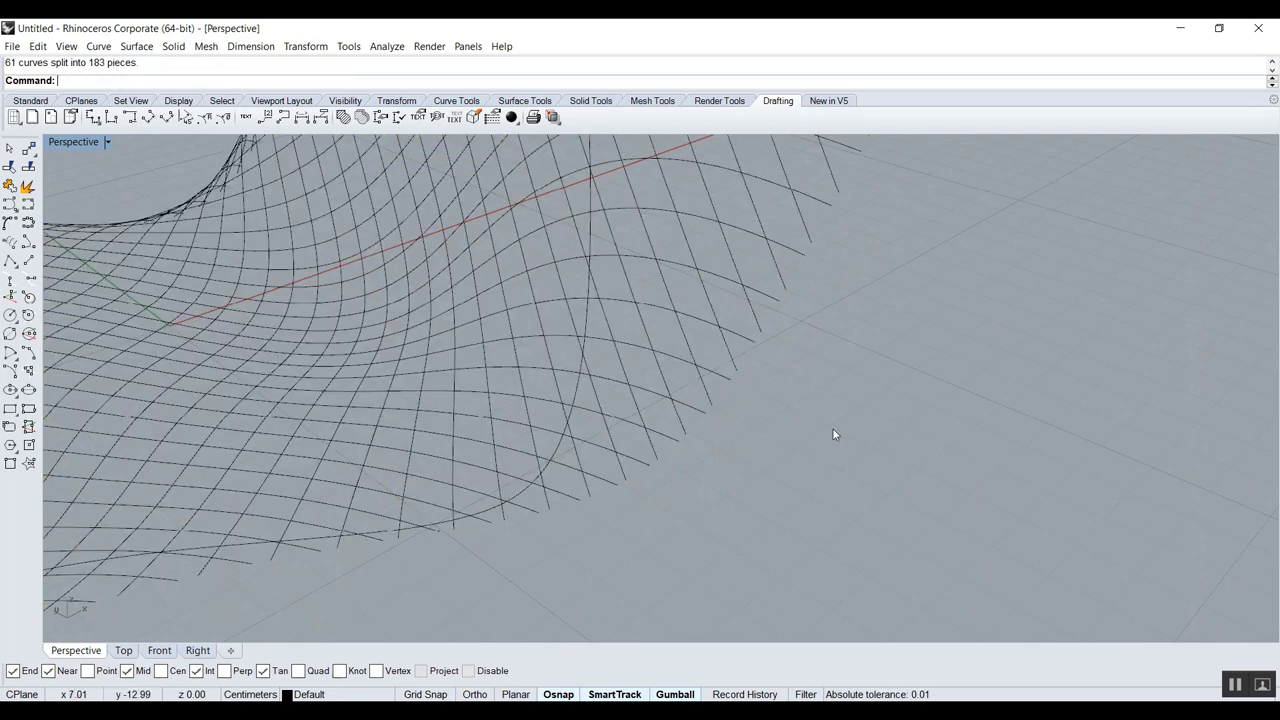
Delete grid pieces outside the chair edge, including nine pieces and a short leftover curve.
left_click_drag(657, 238, 640, 211)
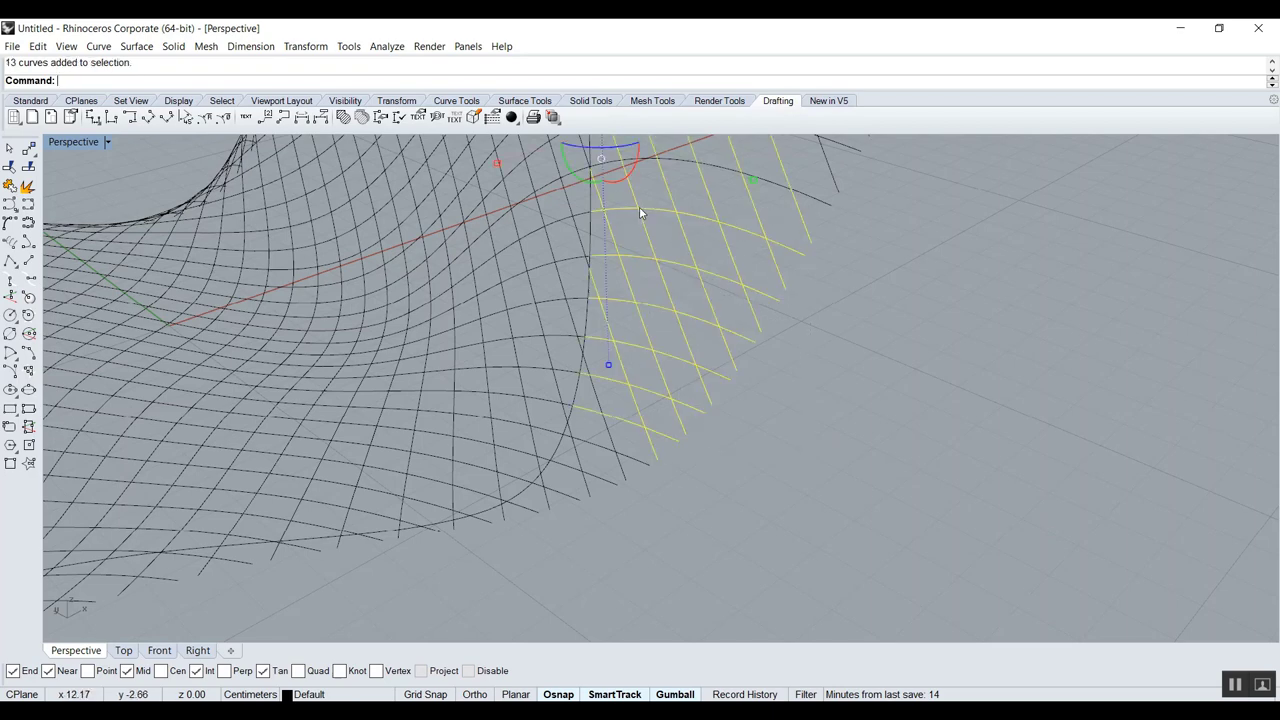
key("Delete")
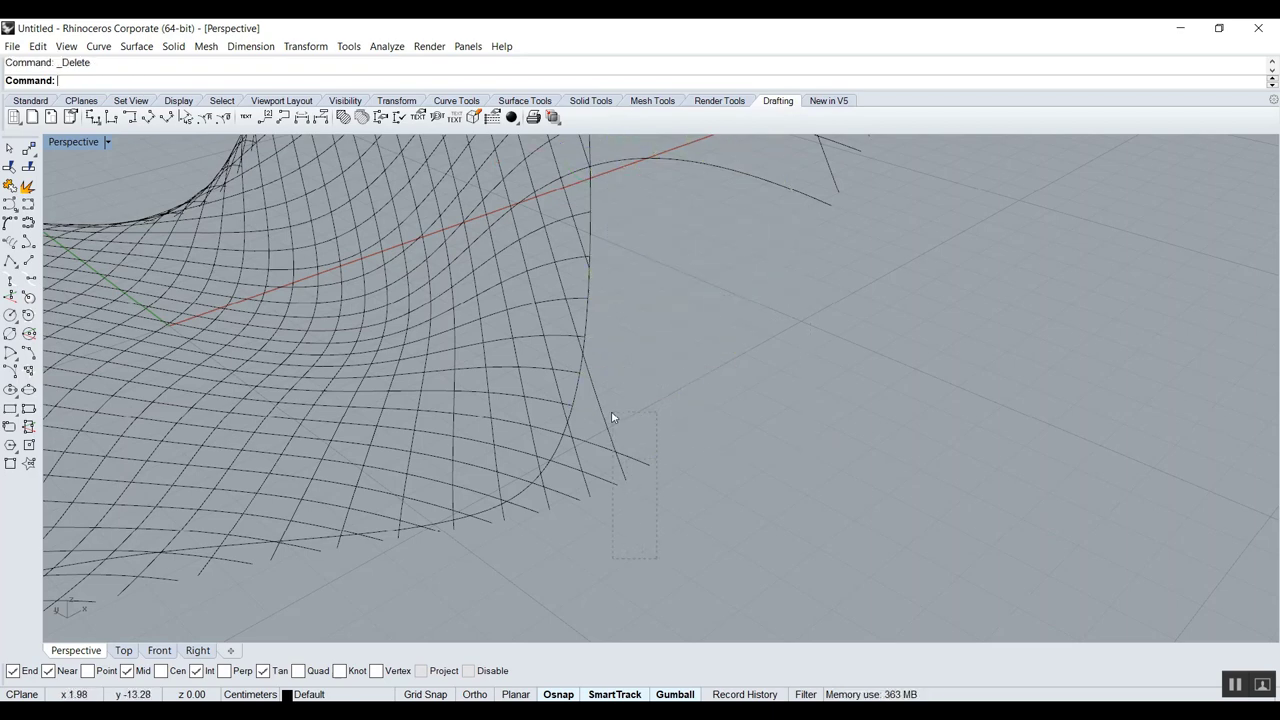
left_click_drag(612, 417, 611, 414)
key("Delete")
right_click_drag(620, 400, 800, 518)
left_click_drag(707, 289, 694, 211)
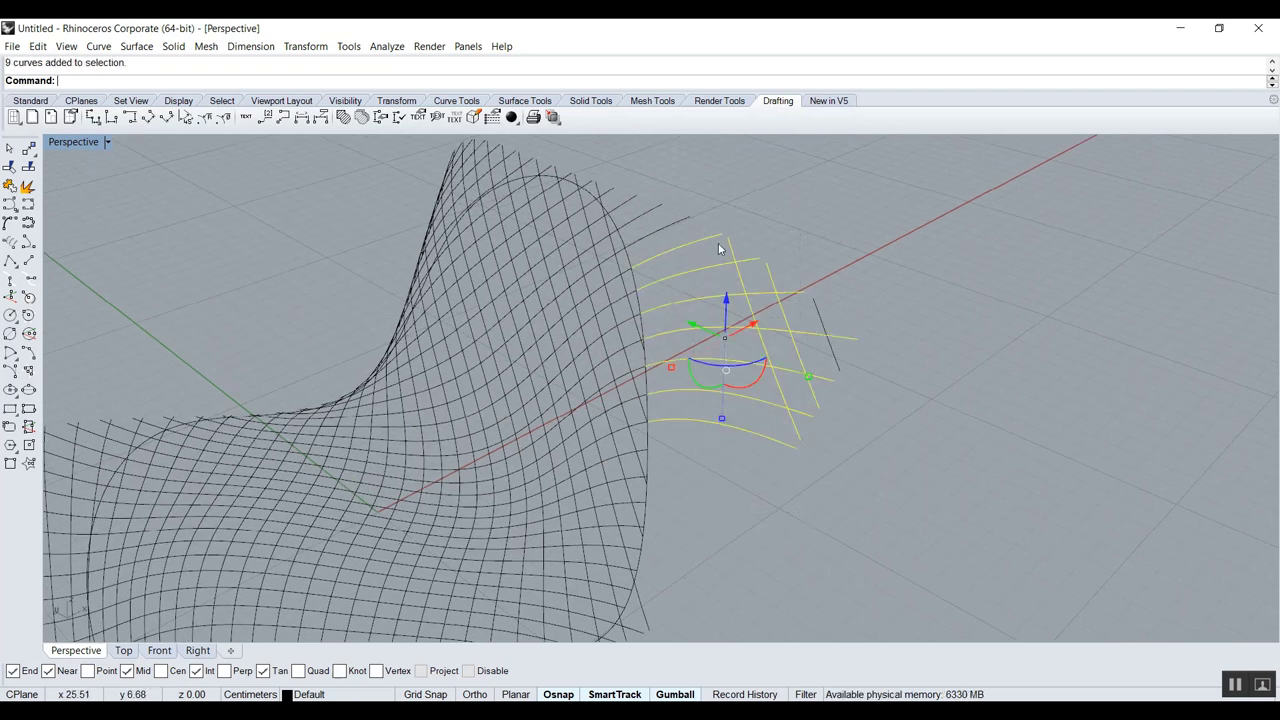
key("Delete")
left_click(824, 326)
key("Delete")
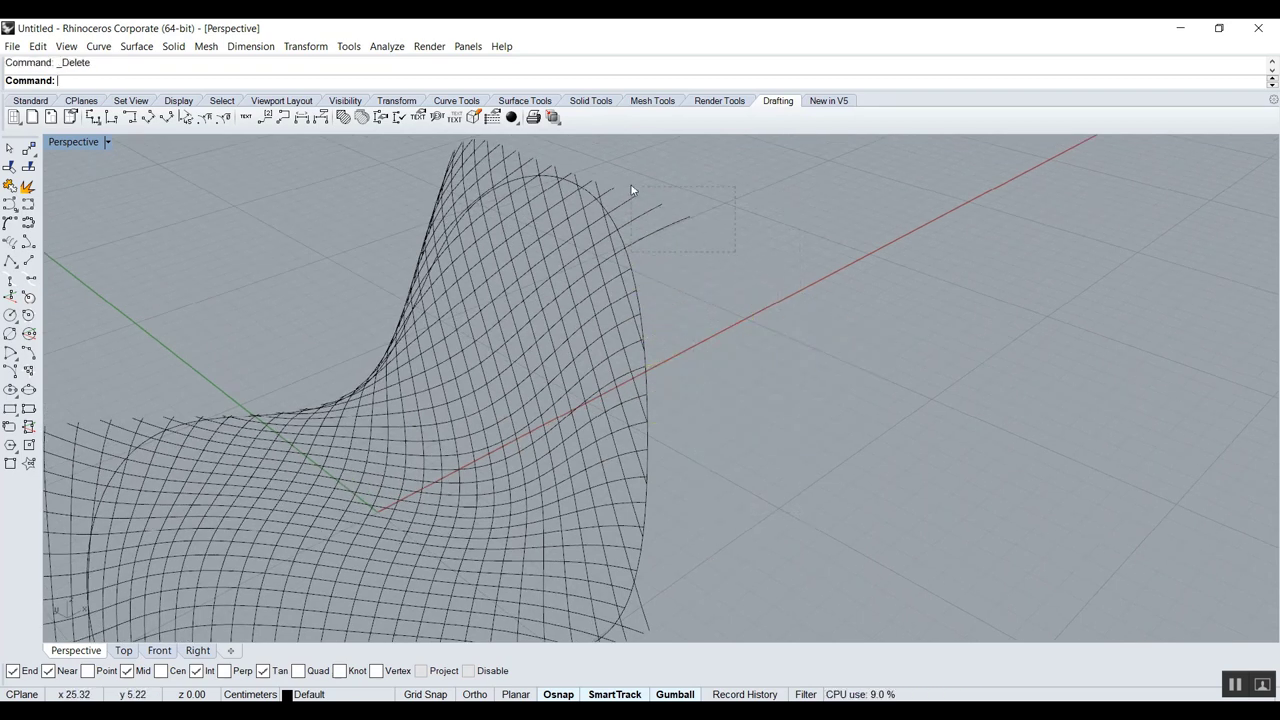
left_click_drag(631, 187, 627, 184)
key("Delete")
Delete the remaining excess curves at the top, the left flap and the lower edge.
right_click_drag(536, 206, 751, 306, "shift")
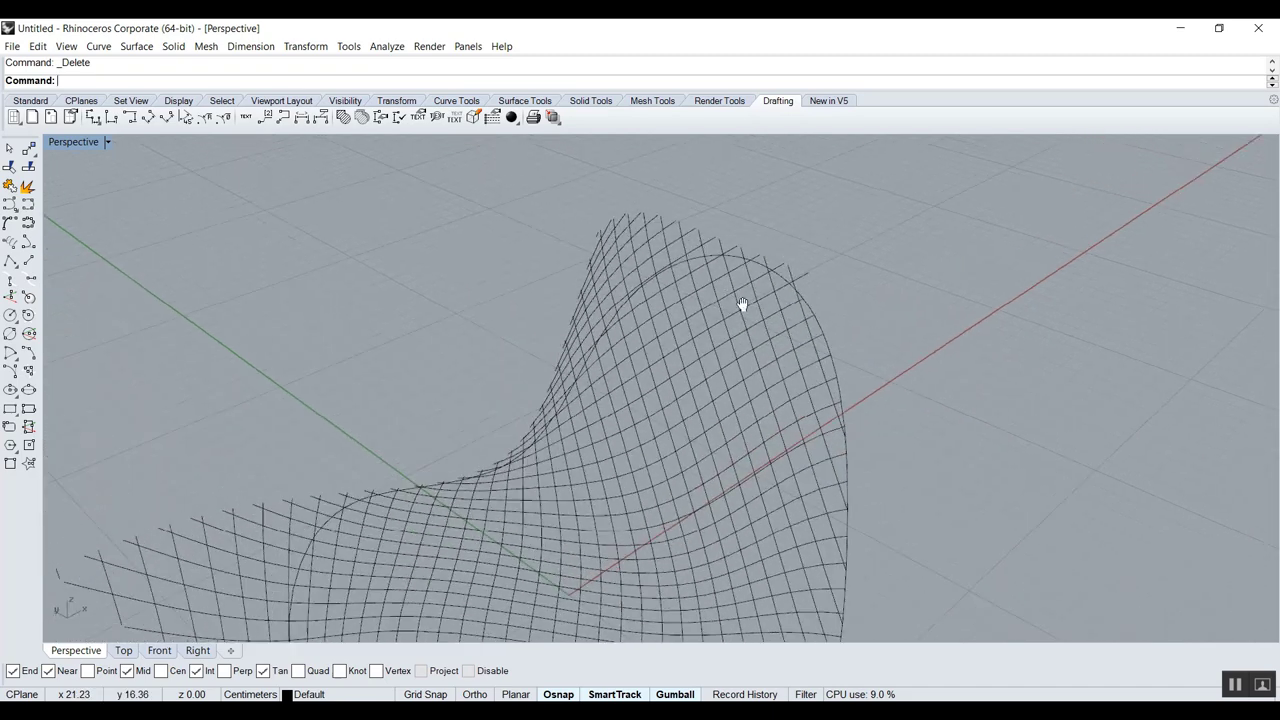
left_click_drag(582, 262, 580, 263)
key("Delete")
right_click_drag(545, 397, 540, 265)
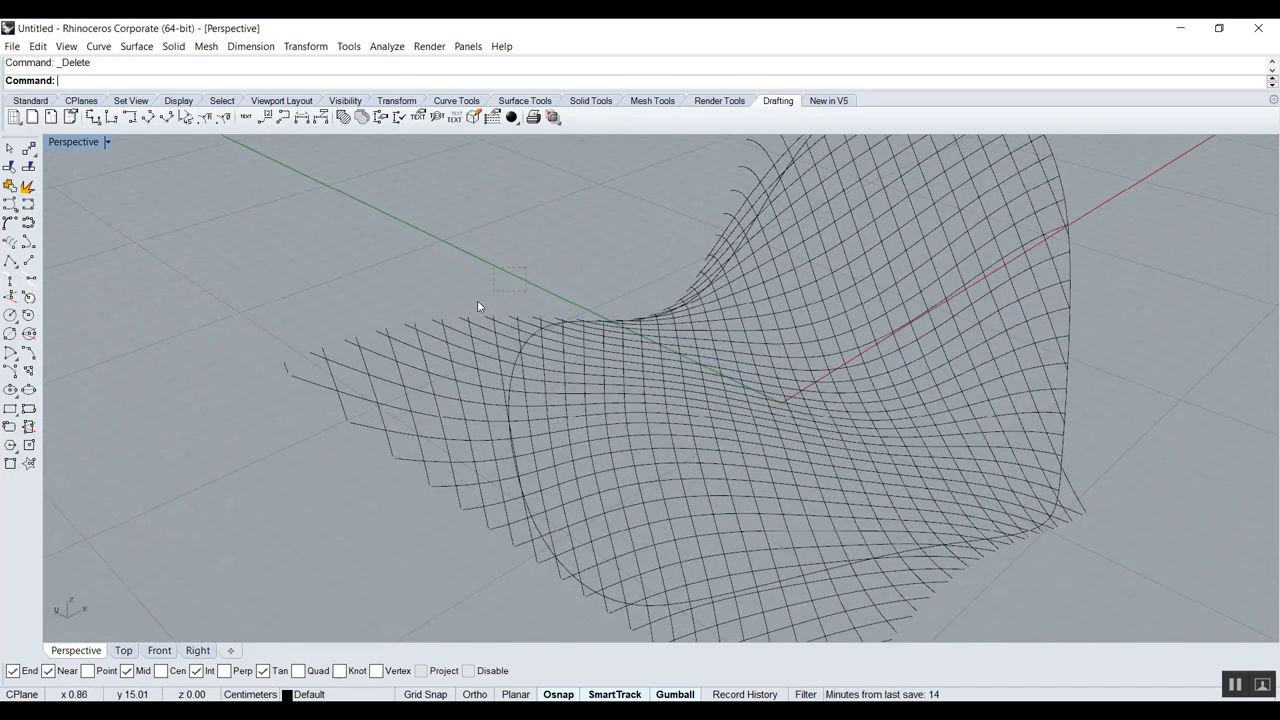
left_click_drag(287, 500, 289, 497)
key("Delete")
right_click_drag(695, 527, 745, 484)
left_click(821, 487)
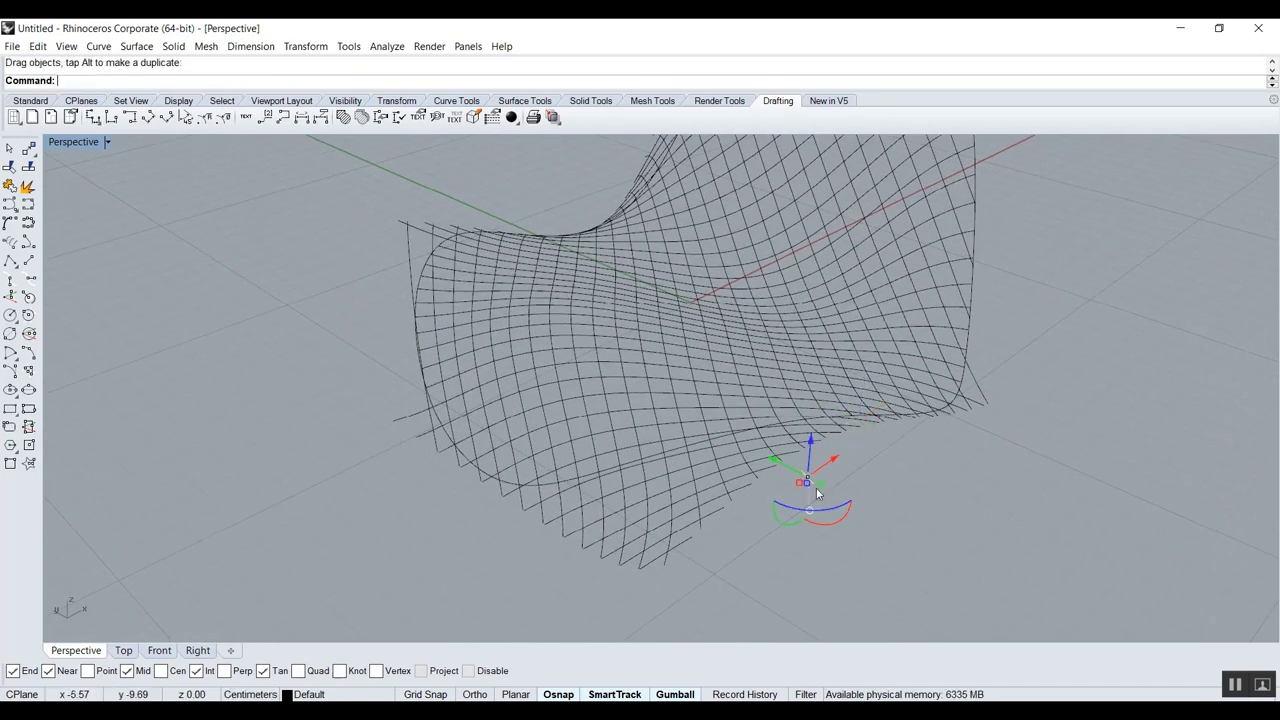
key("ctrl+z")
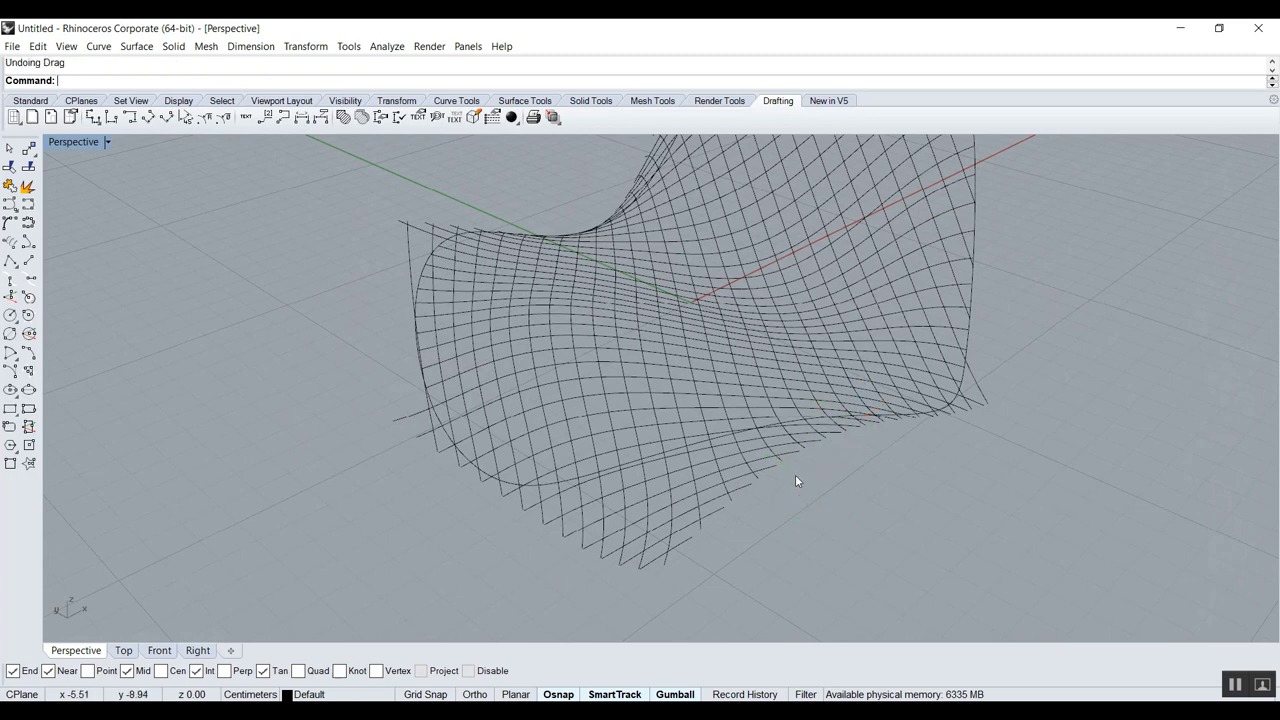
left_click_drag(565, 586, 531, 612)
left_click_drag(620, 596, 620, 596)
key("Delete")
right_click_drag(691, 486, 390, 381)
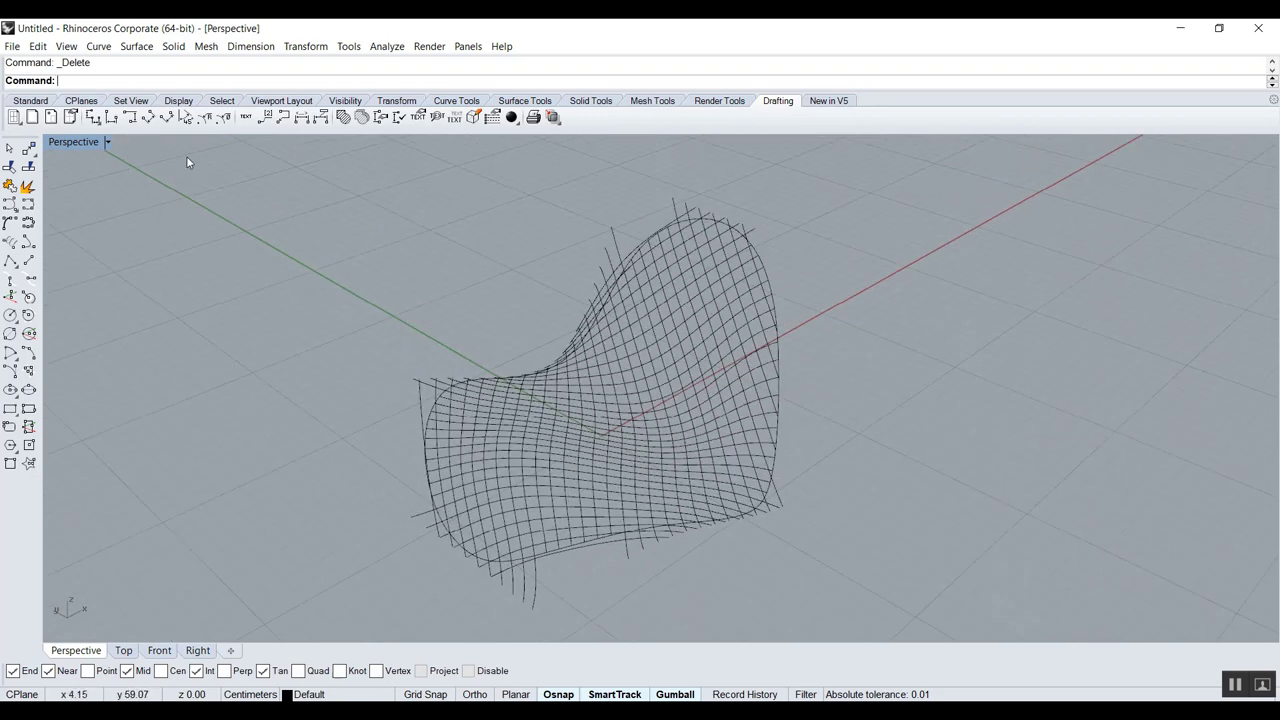
left_click_drag(192, 158, 1009, 678)
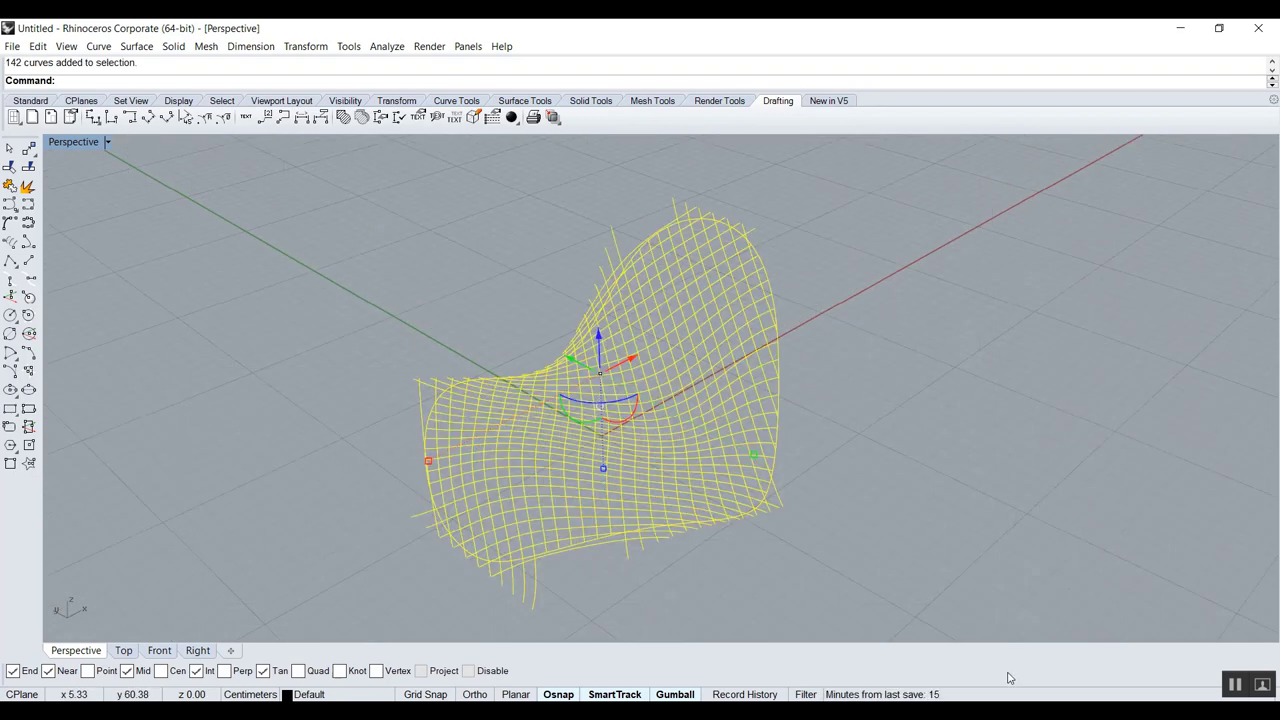
type("Pipe")
key("Return")
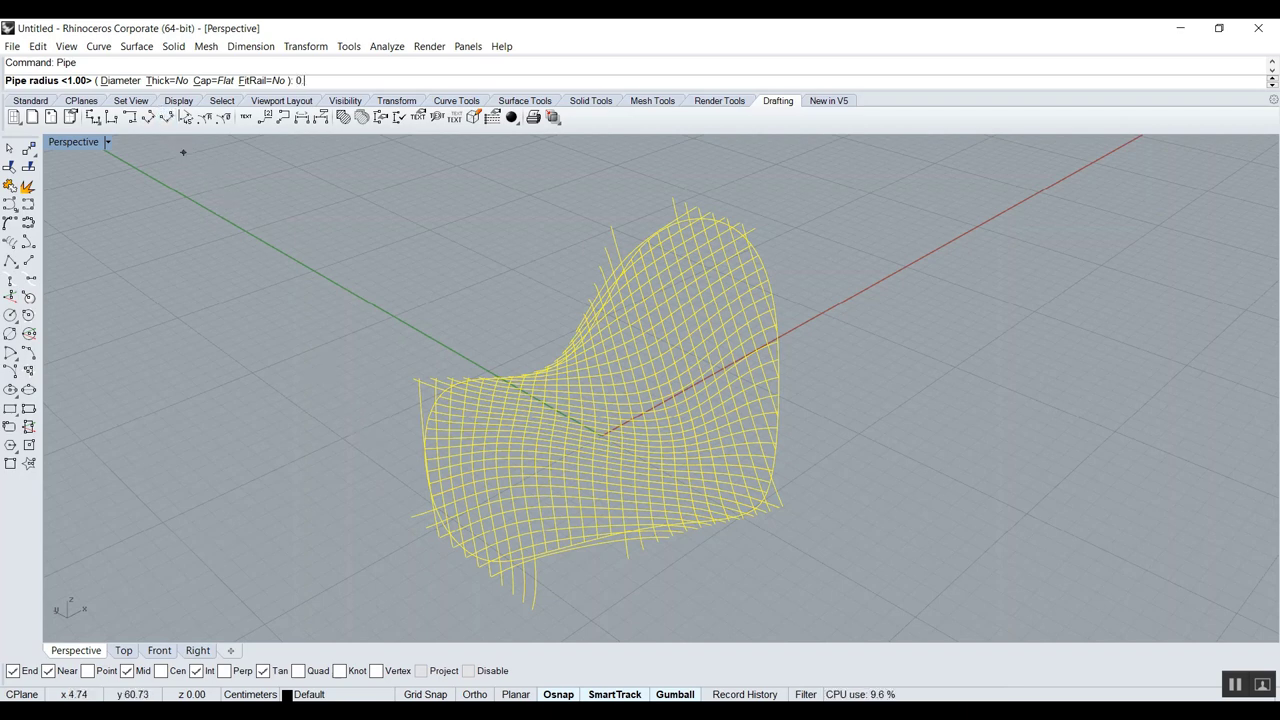
type(".3")
key("Return")
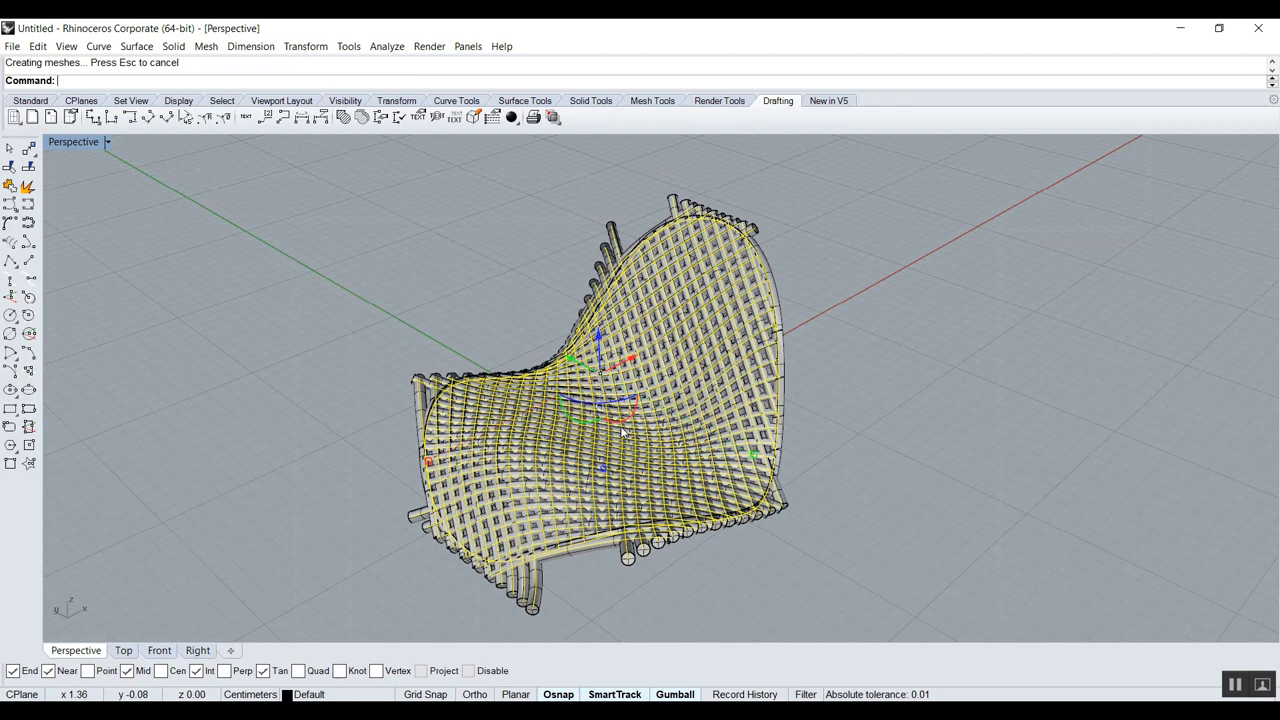
key("ctrl+z")
key("Return")
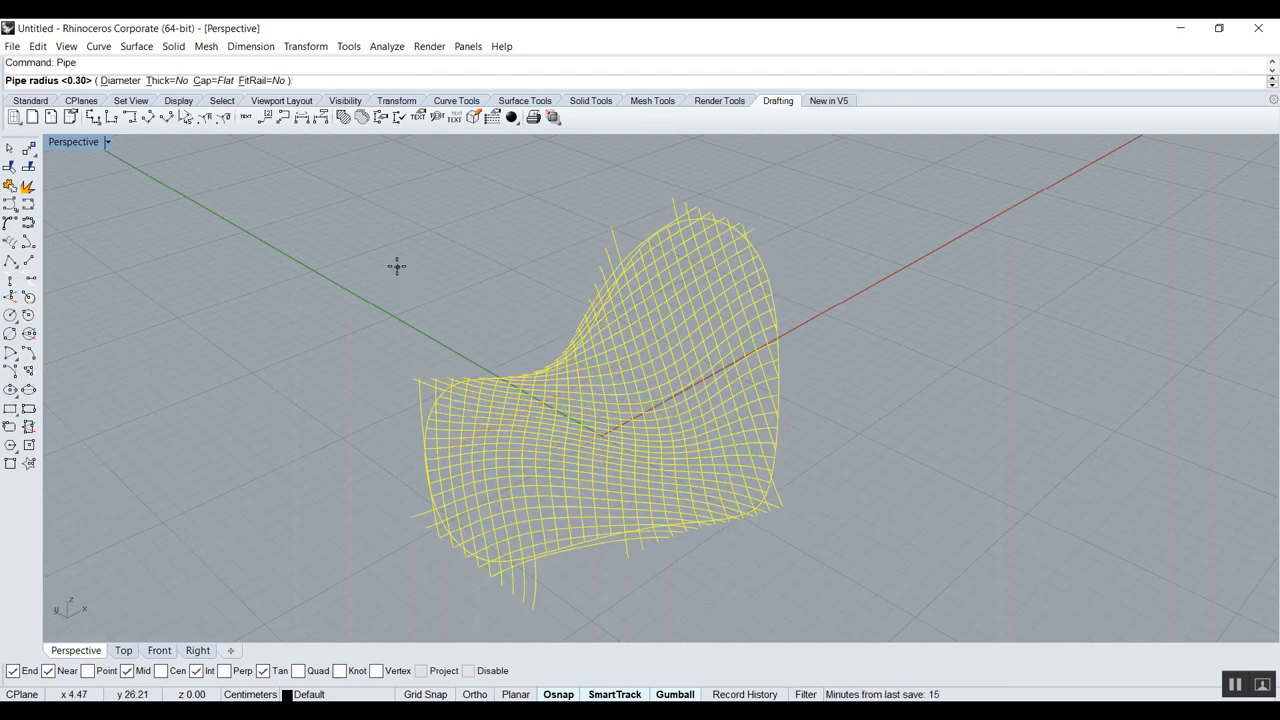
type("0.1")
key("Return")
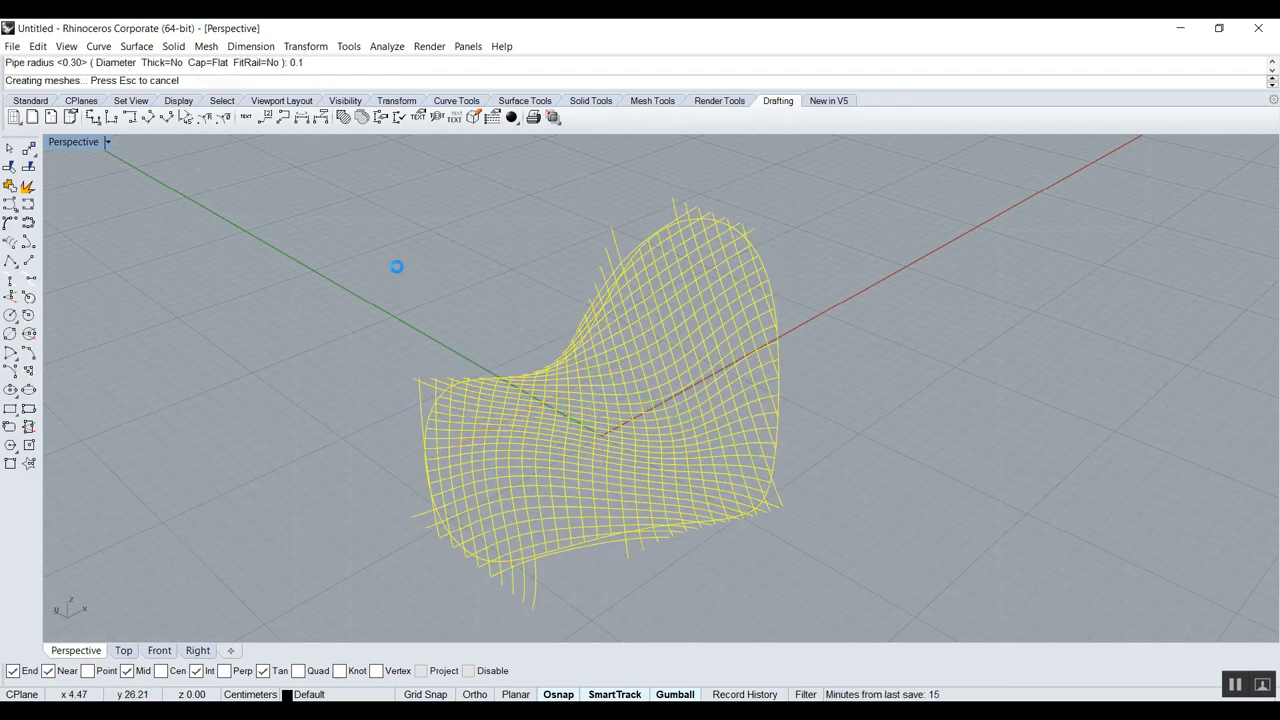
scroll(289, 274, "up", 5)
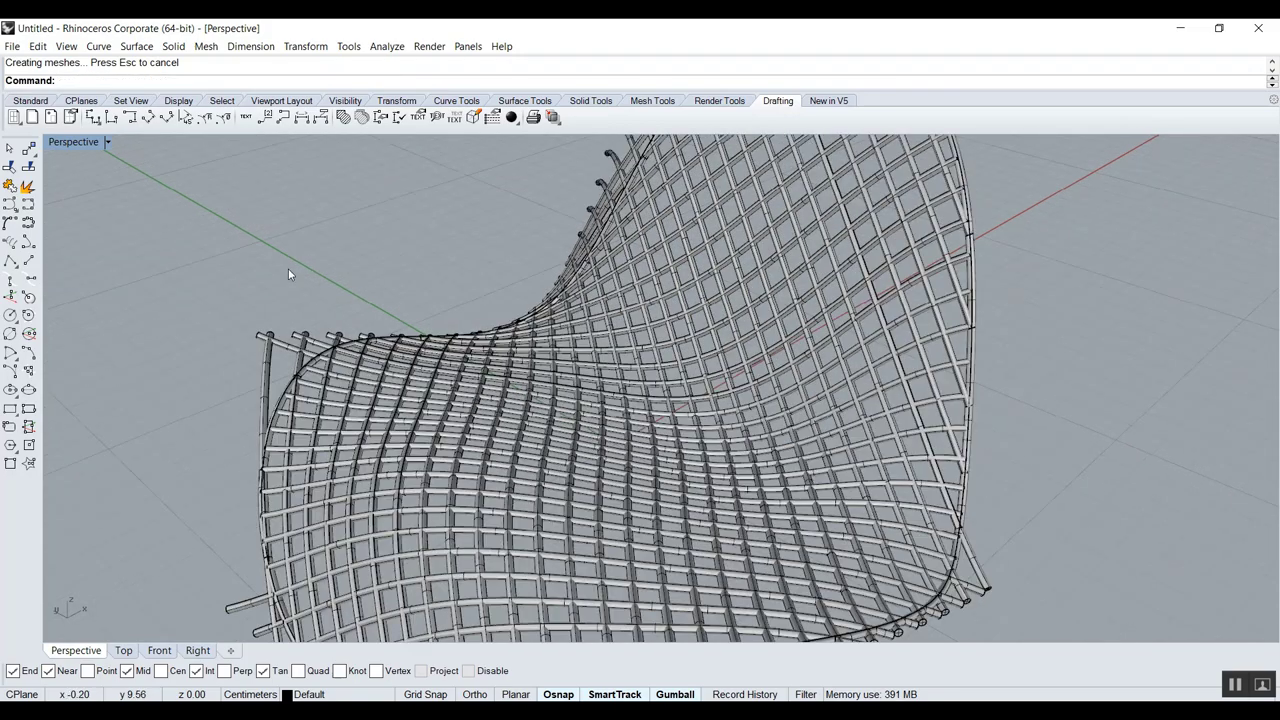
left_click(88, 142)
left_click(89, 213)
right_click_drag(375, 351, 477, 204)
scroll(457, 395, "up", 2)
key("ctrl+z")
scroll(518, 262, "up", 2)
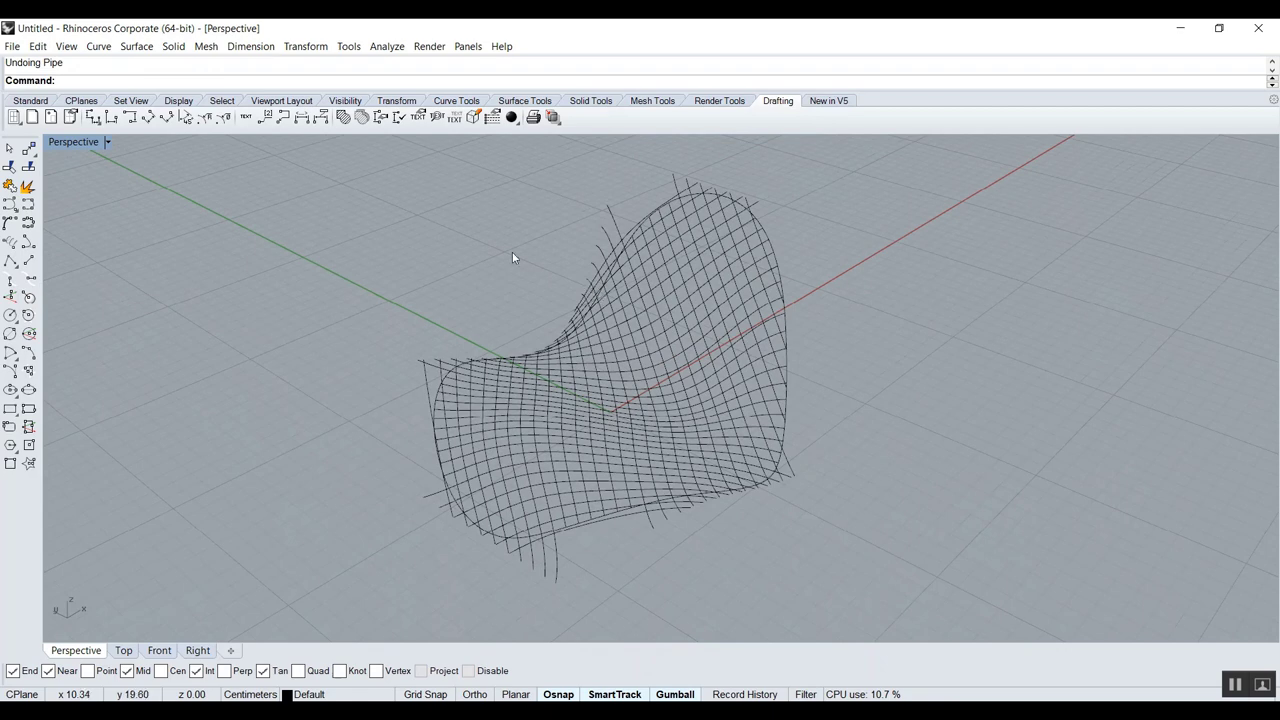
Extrude all 142 grid curves as open surfaces (Solid=No), then undo the too-deep result.
left_click_drag(334, 168, 882, 626)
type("ExtrudeCrv")
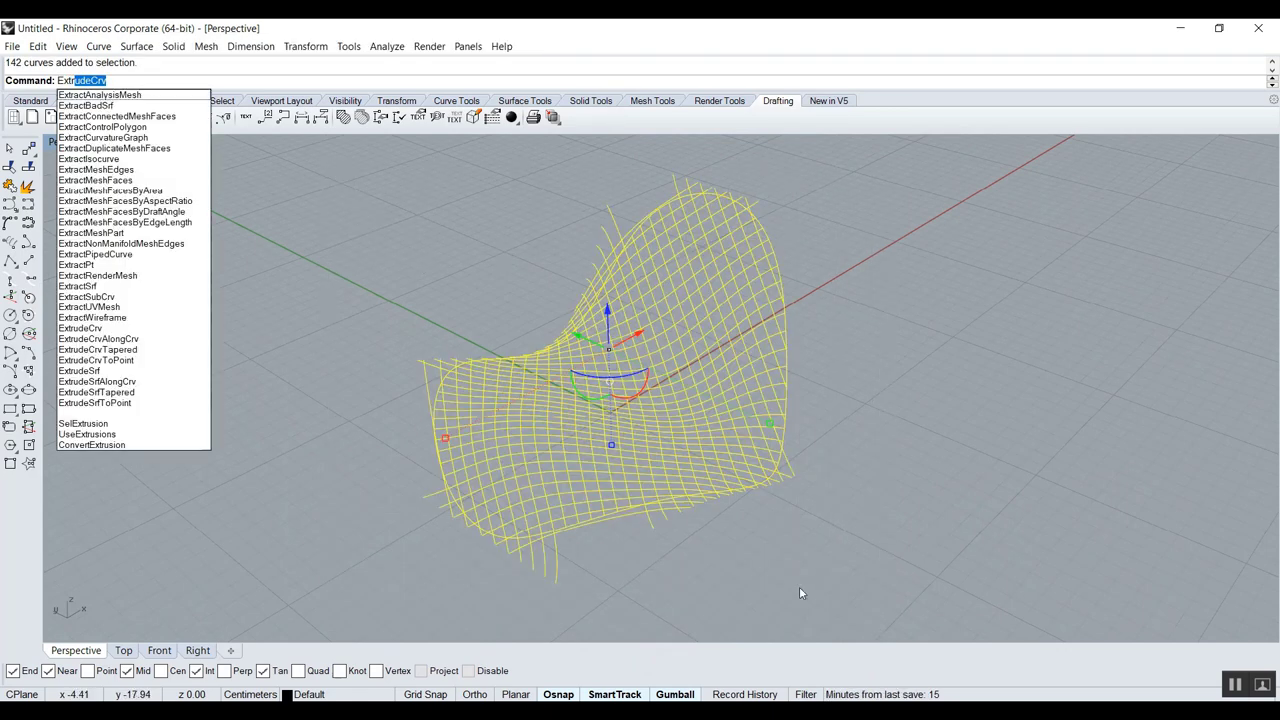
key("Return")
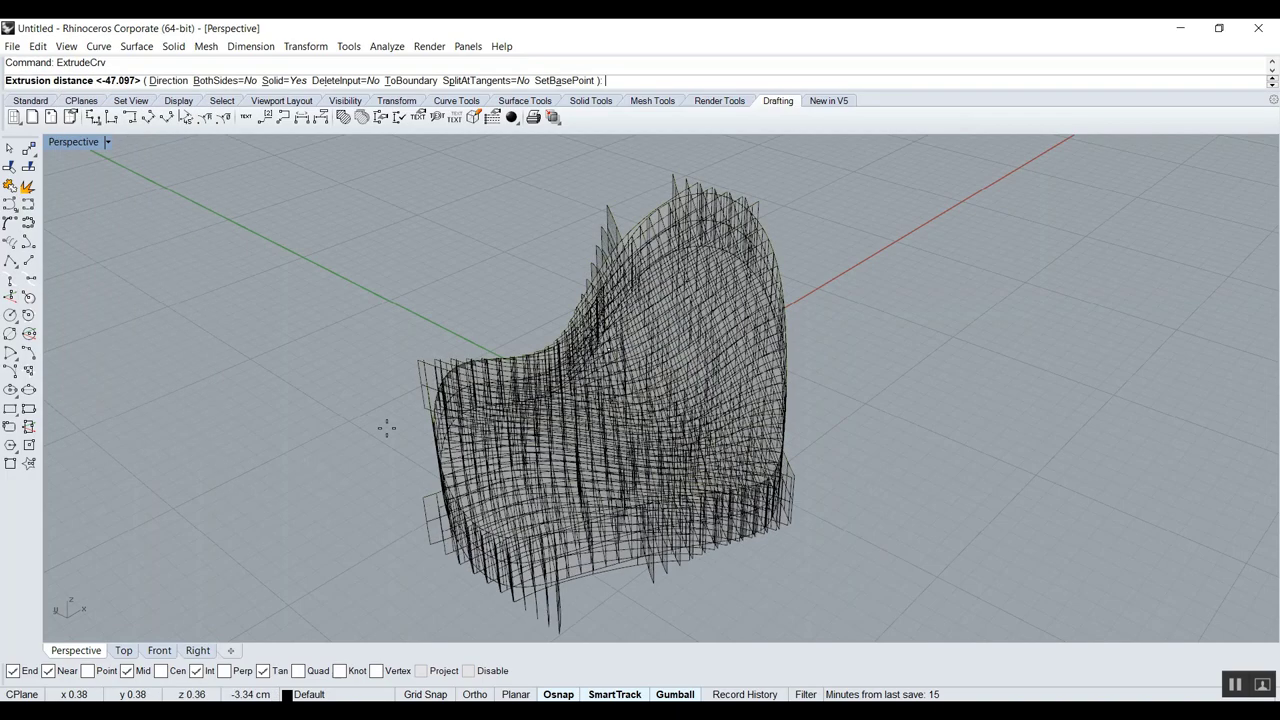
left_click(285, 81)
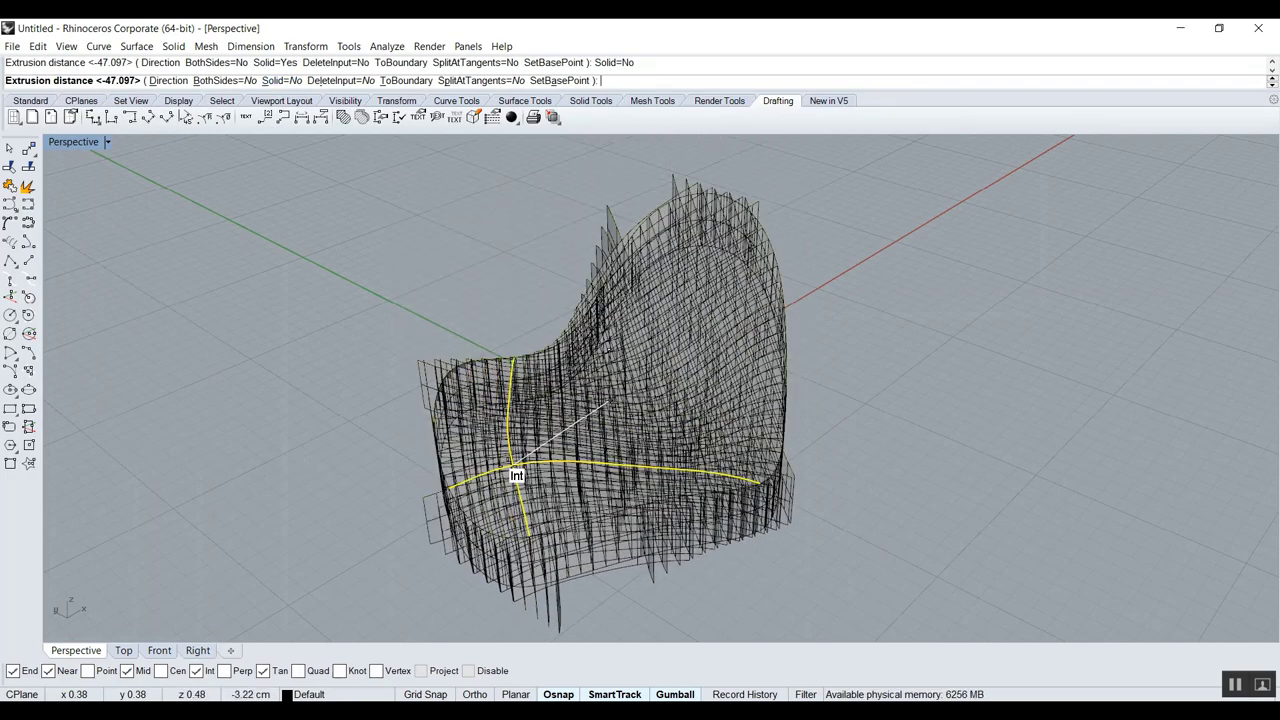
scroll(516, 476, "up", 6)
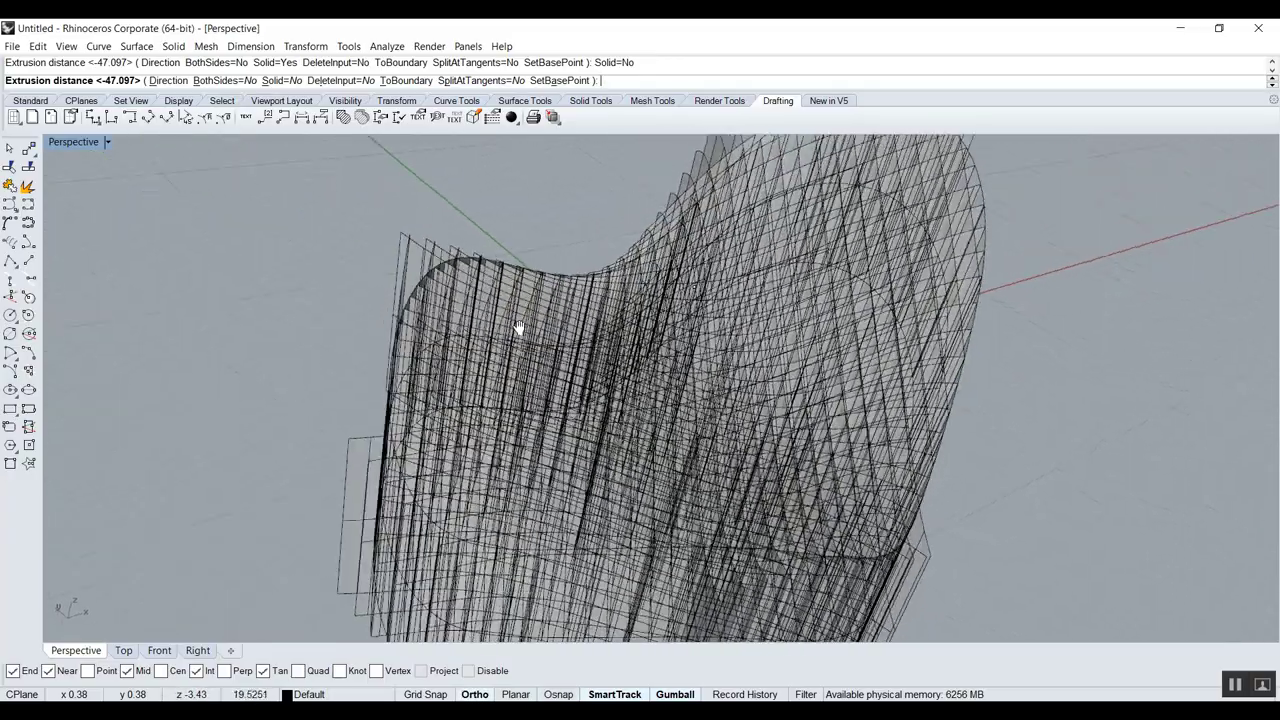
right_click_drag(519, 290, 323, 505)
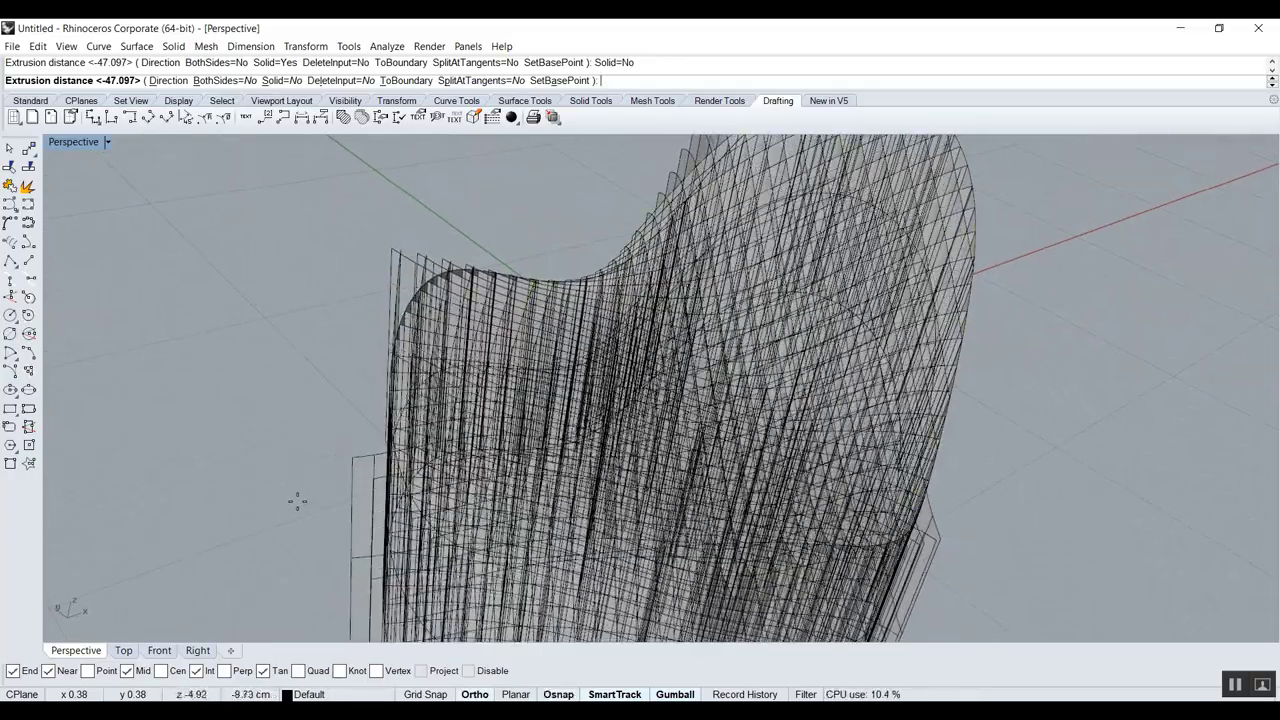
key("Return")
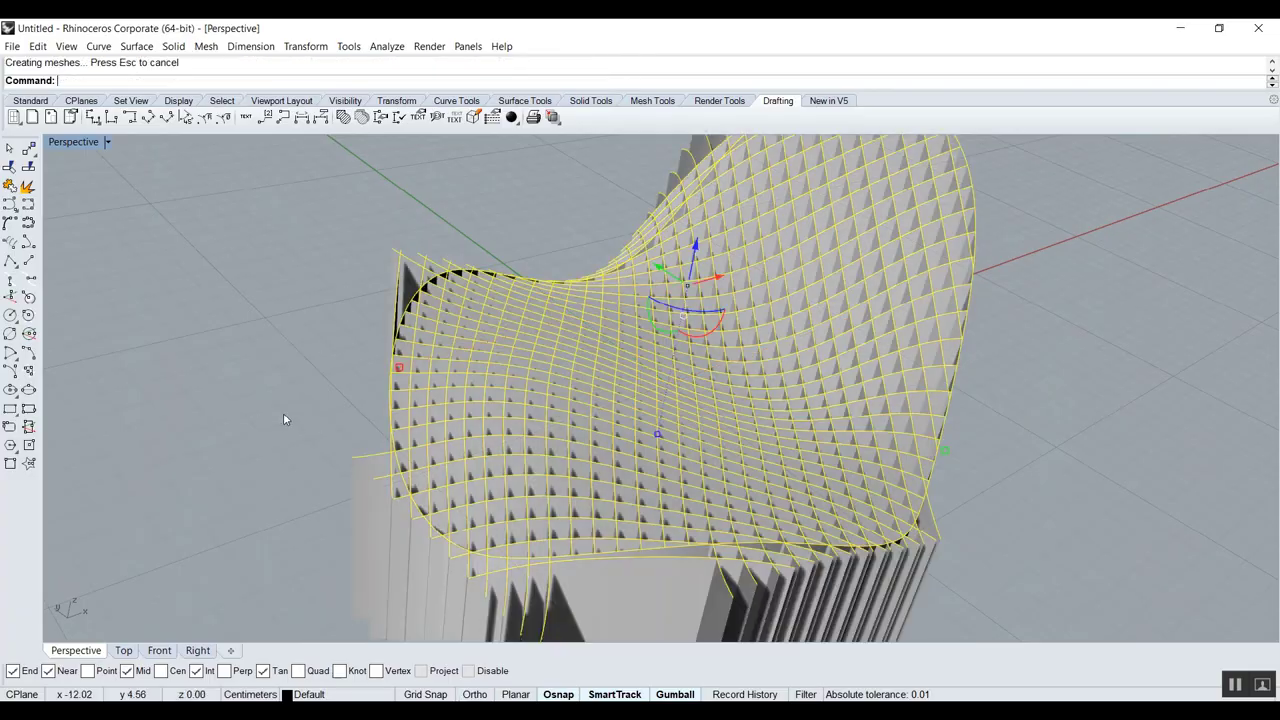
key("ctrl+z")
Re-extrude the curves at a shallow depth to create the thin fin surfaces.
key("Return")
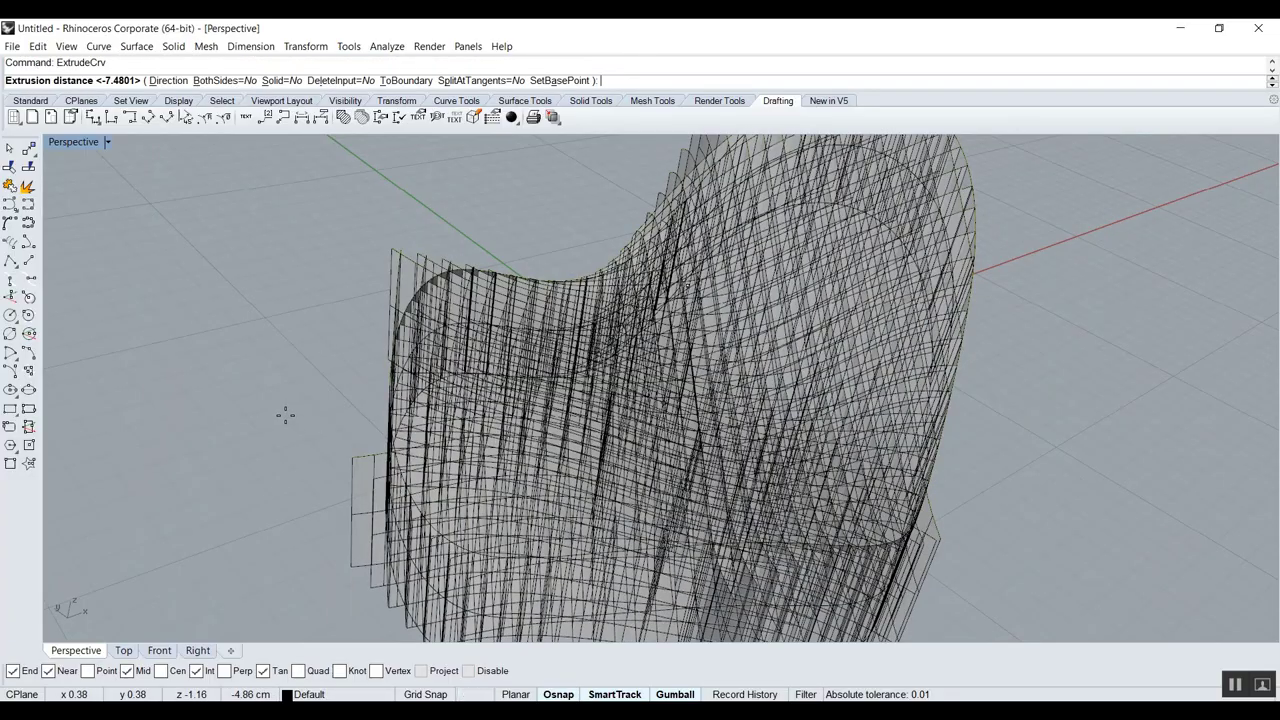
right_click_drag(286, 414, 466, 240, "shift")
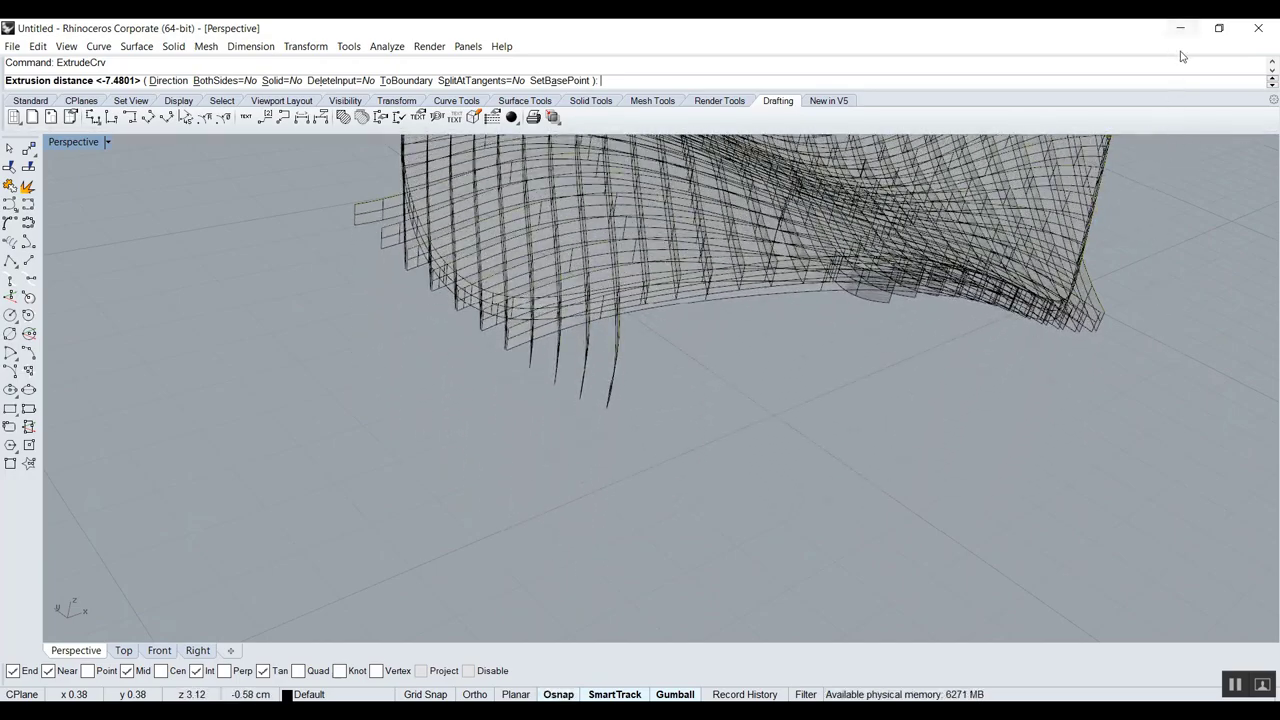
left_click(1161, 174)
mouse_move(1161, 174)
right_mouse_down()
mouse_move(1106, 320)
mouse_move(1073, 355)
right_mouse_up()
key("ctrl+z")
key("Return")
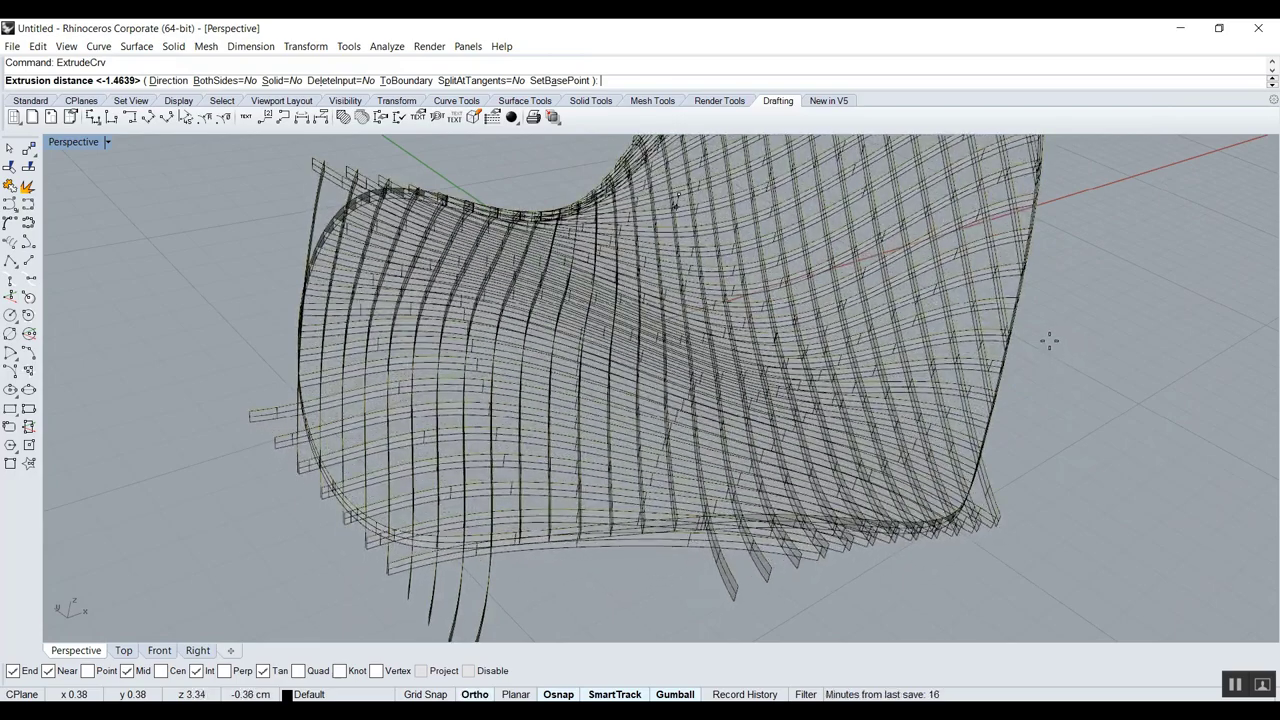
left_click(1049, 340)
mouse_move(1049, 340)
right_mouse_down()
mouse_move(988, 410)
mouse_move(1010, 376)
mouse_move(1054, 474)
right_mouse_up()
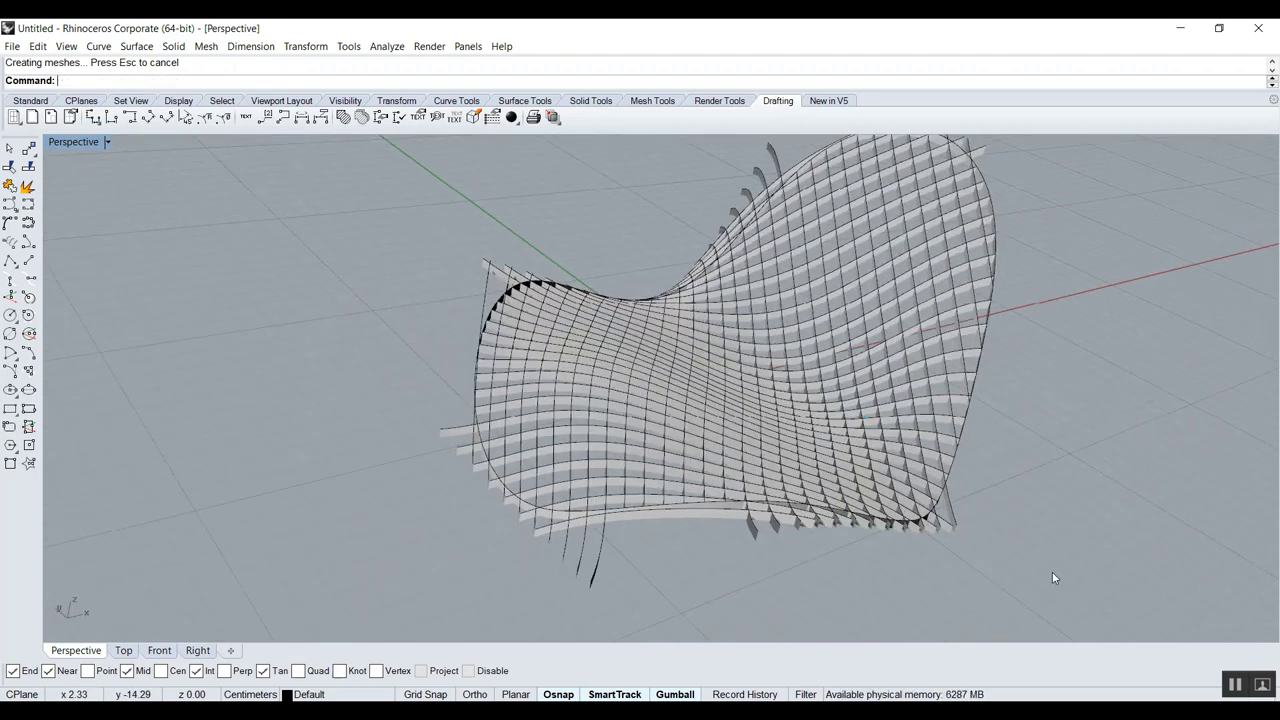
scroll(1051, 571, "down", 5)
Offset all fin surfaces 0.05 with Loose and BothSides on into solid slats, then zoom extents.
left_click_drag(593, 251, 1259, 672)
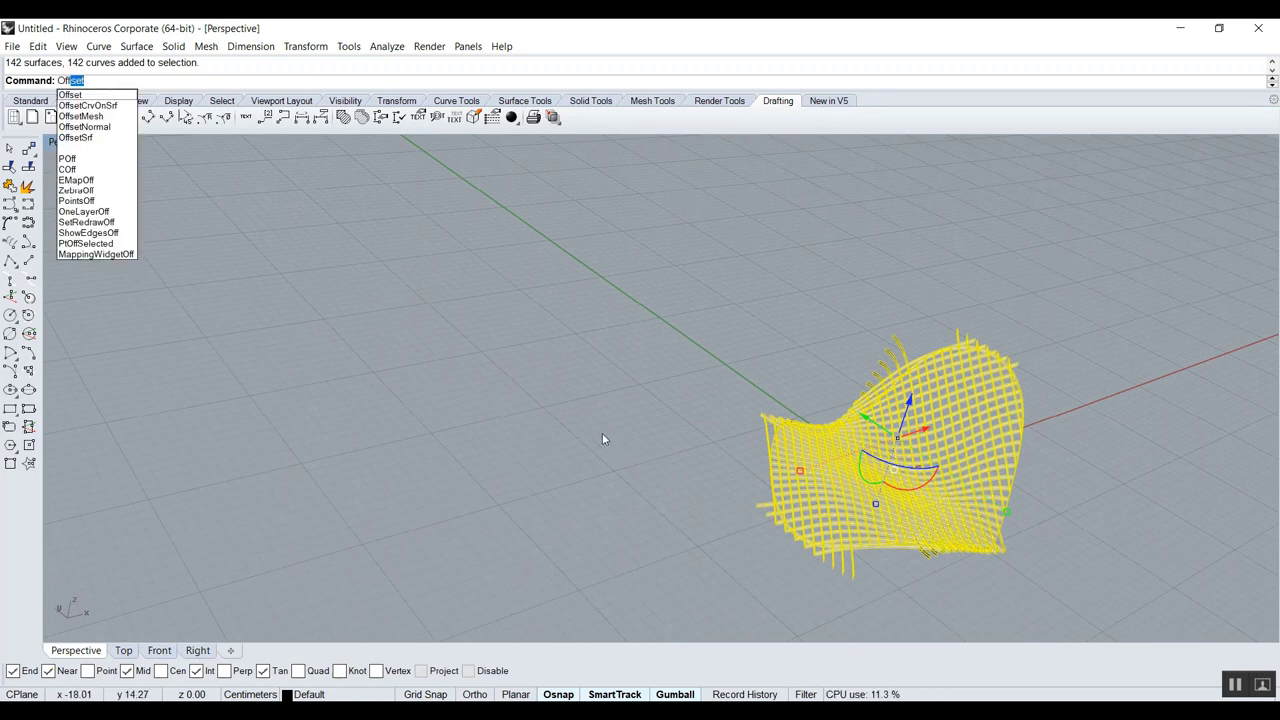
left_click(74, 139)
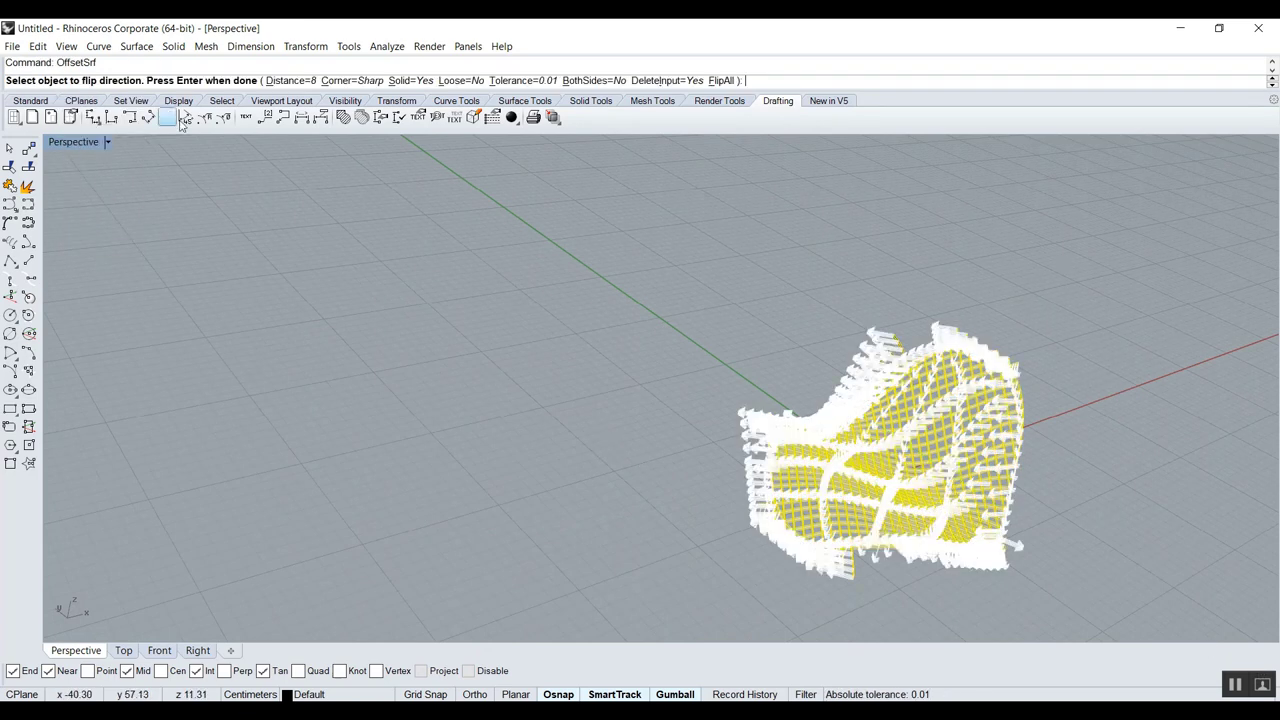
left_click(290, 80)
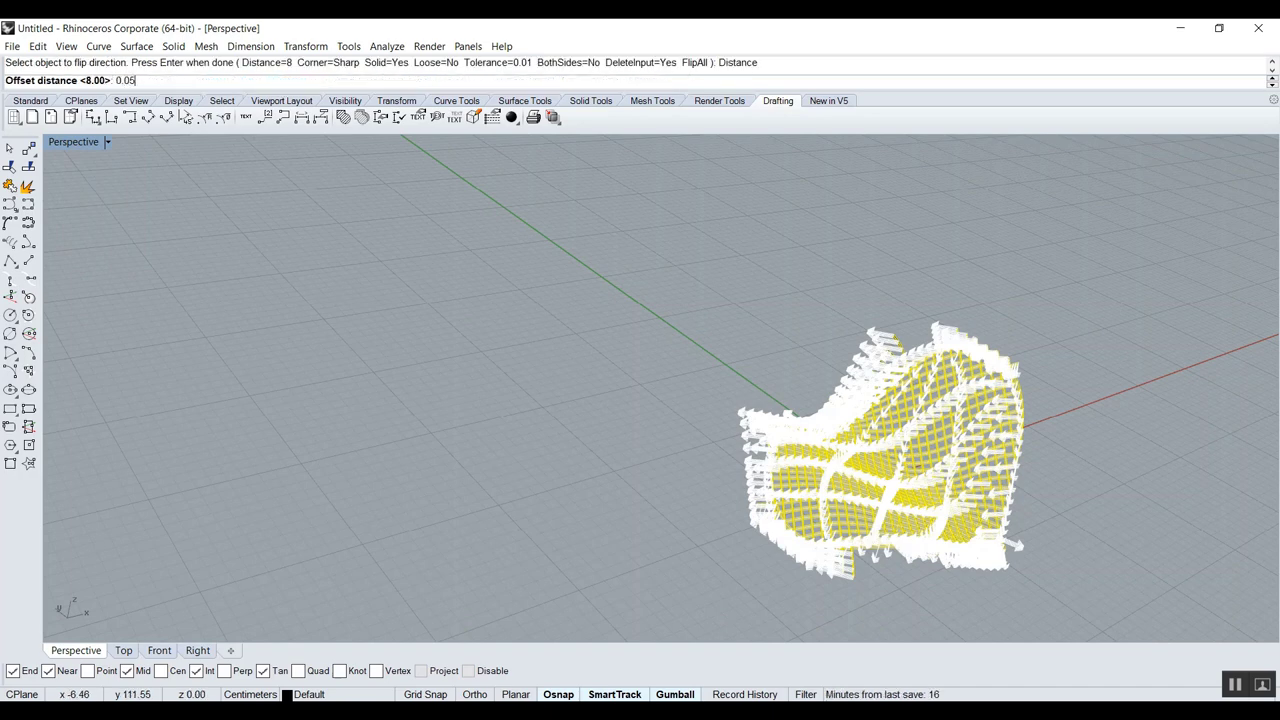
type("0.05")
key("Return")
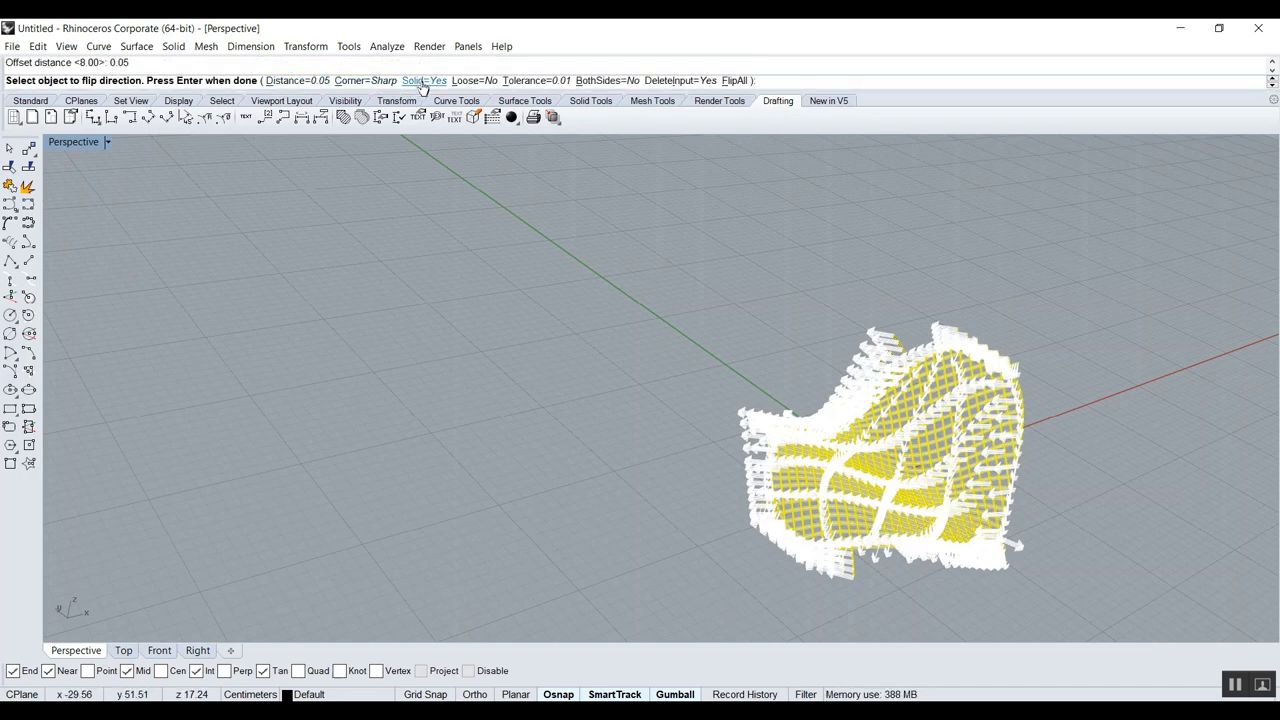
left_click(472, 80)
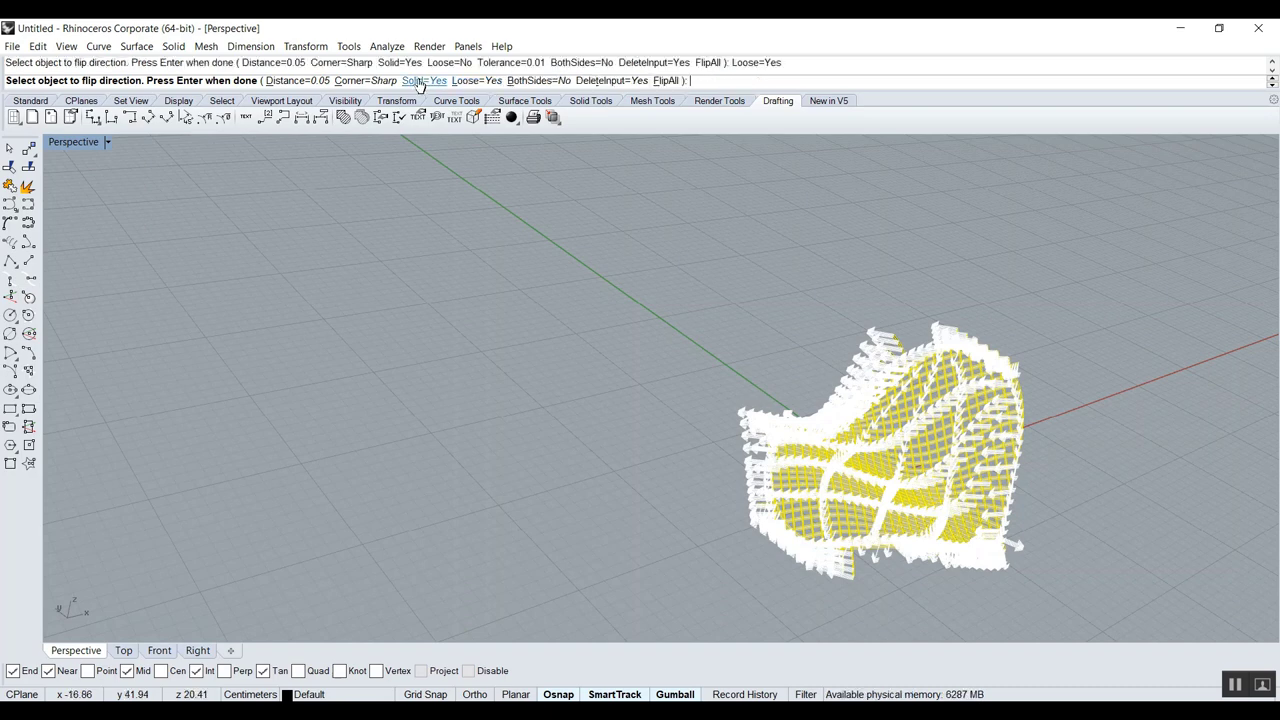
left_click(537, 80)
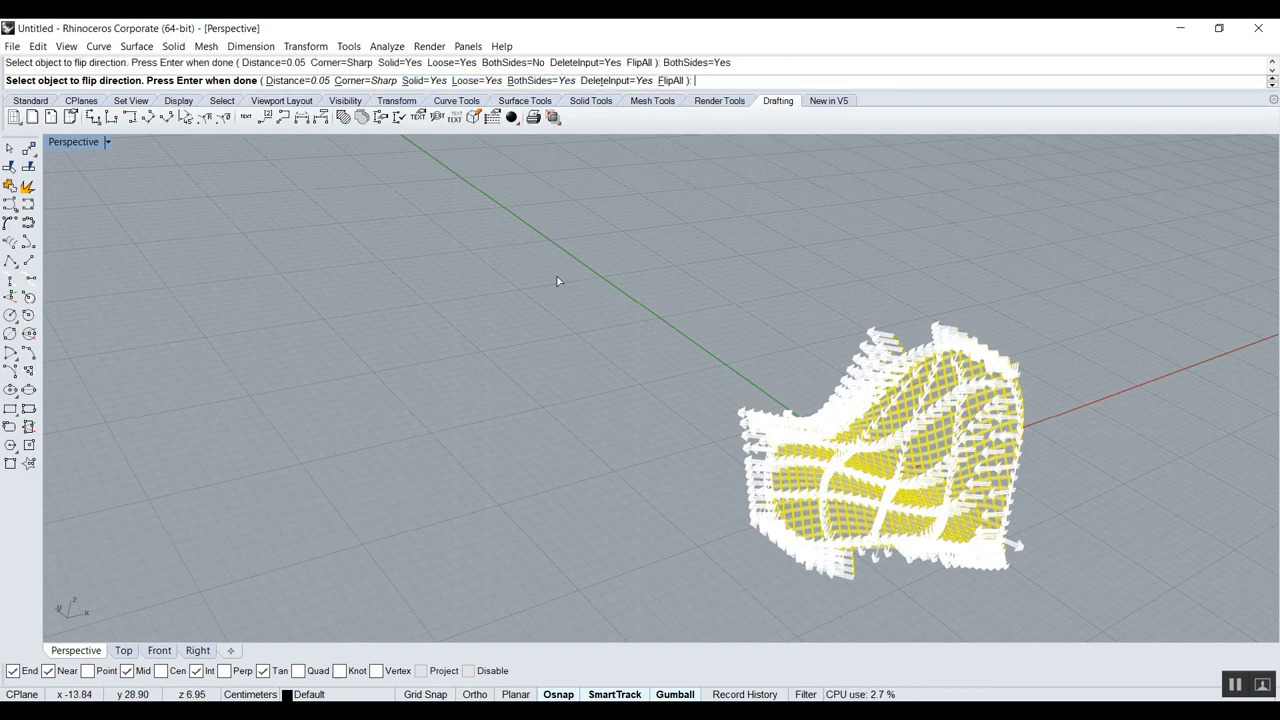
key("Return")
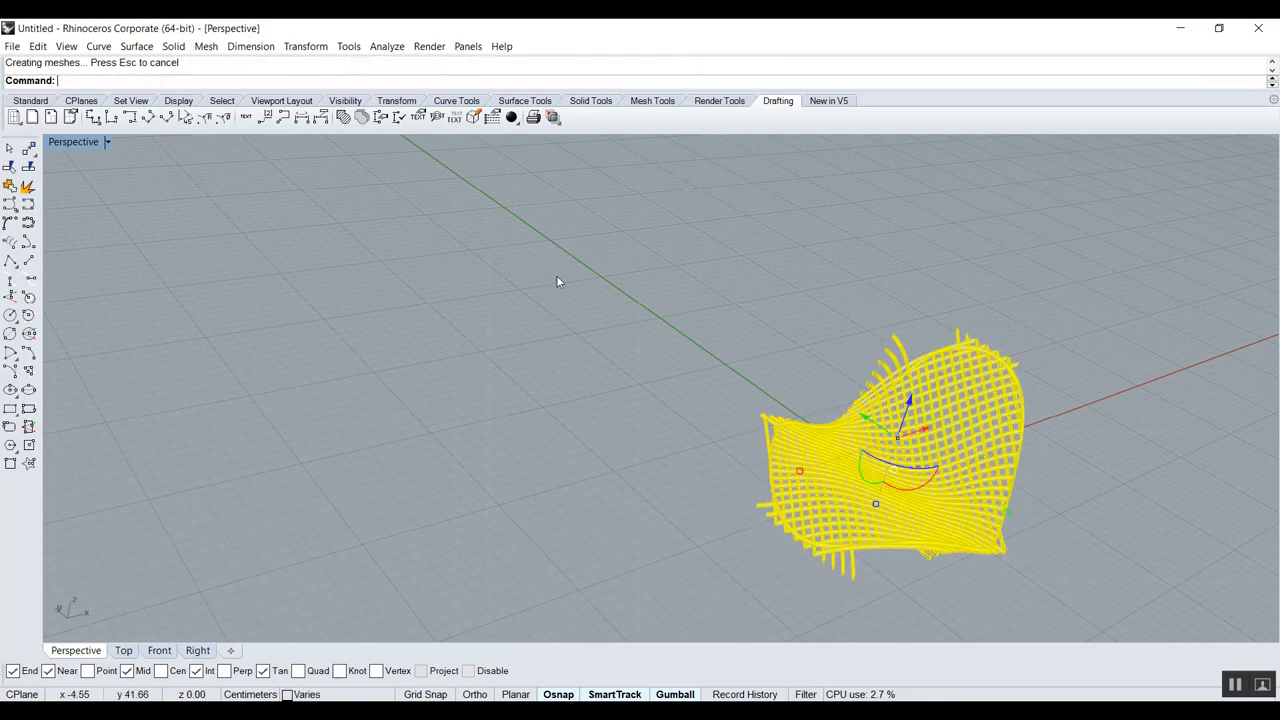
key("ctrl+alt+e")
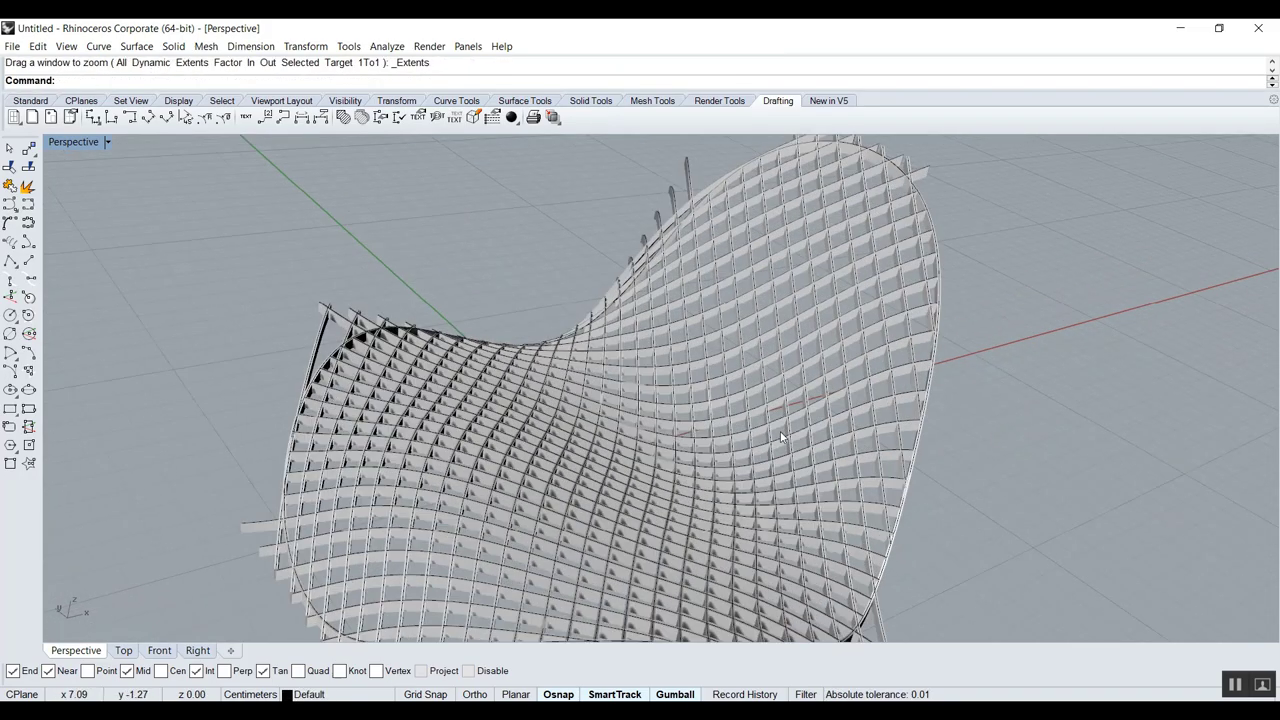
scroll(840, 430, "up", 8)
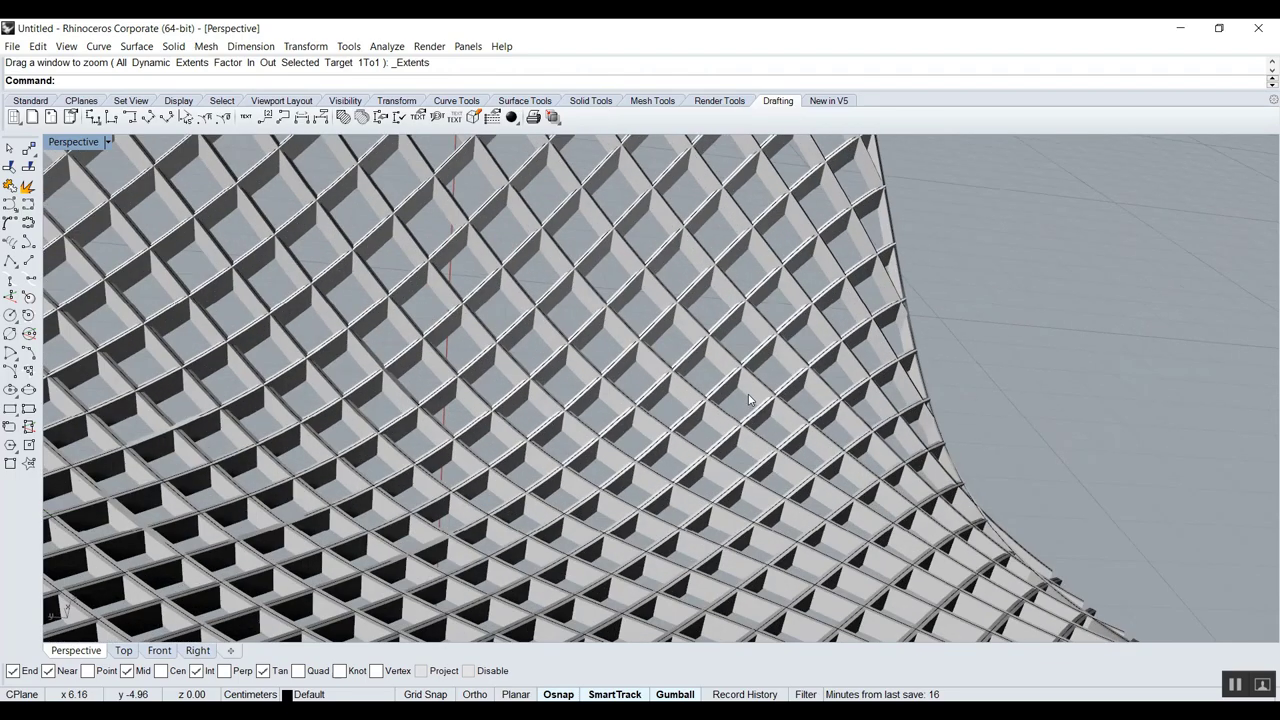